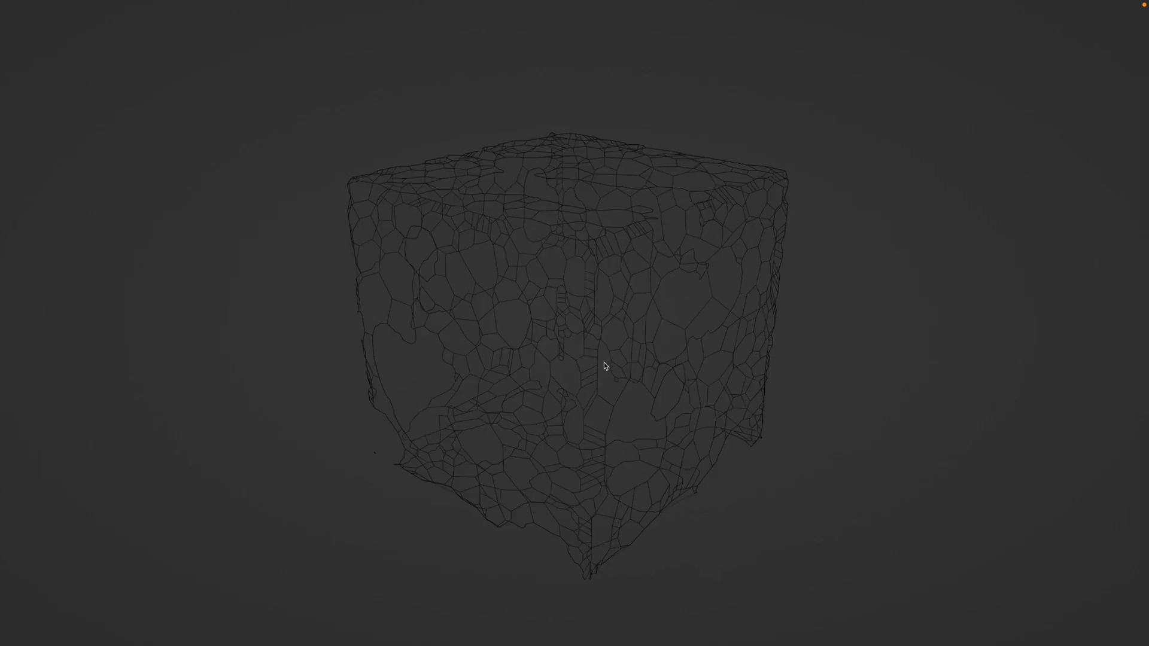
# Restore the full workspace layout, switch the viewport to Solid shading and preview the cube's animation.
pyautogui.hotkey('ctrl', 'alt', 'space')
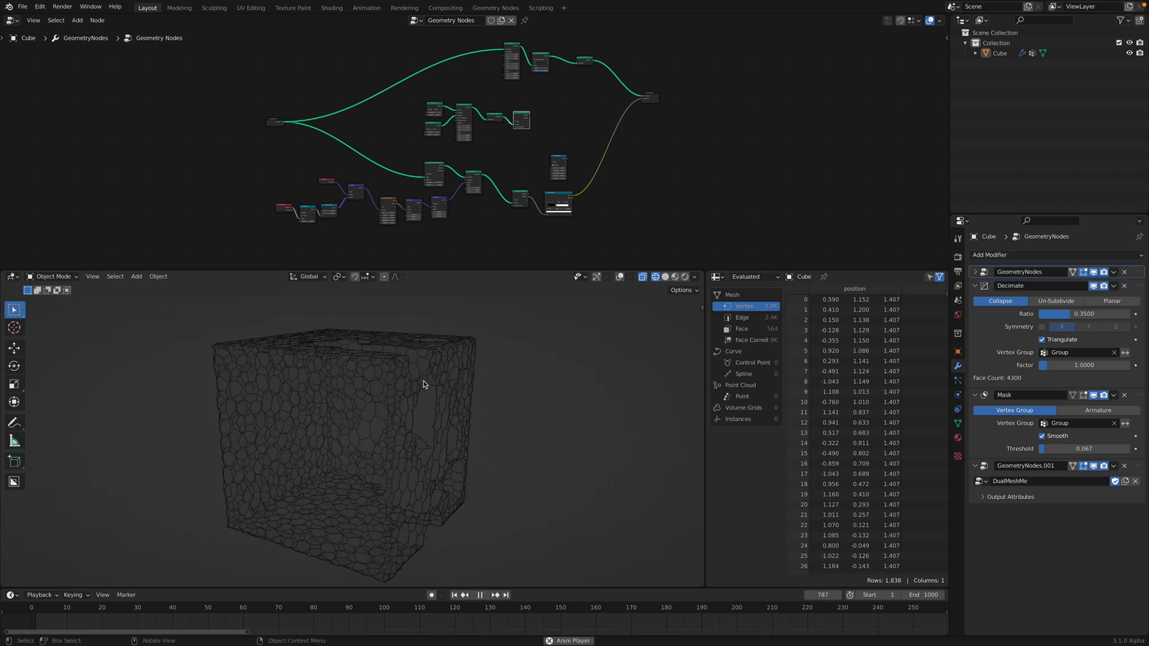
pyautogui.moveTo(423, 383); pyautogui.dragTo(431, 413, button='middle')
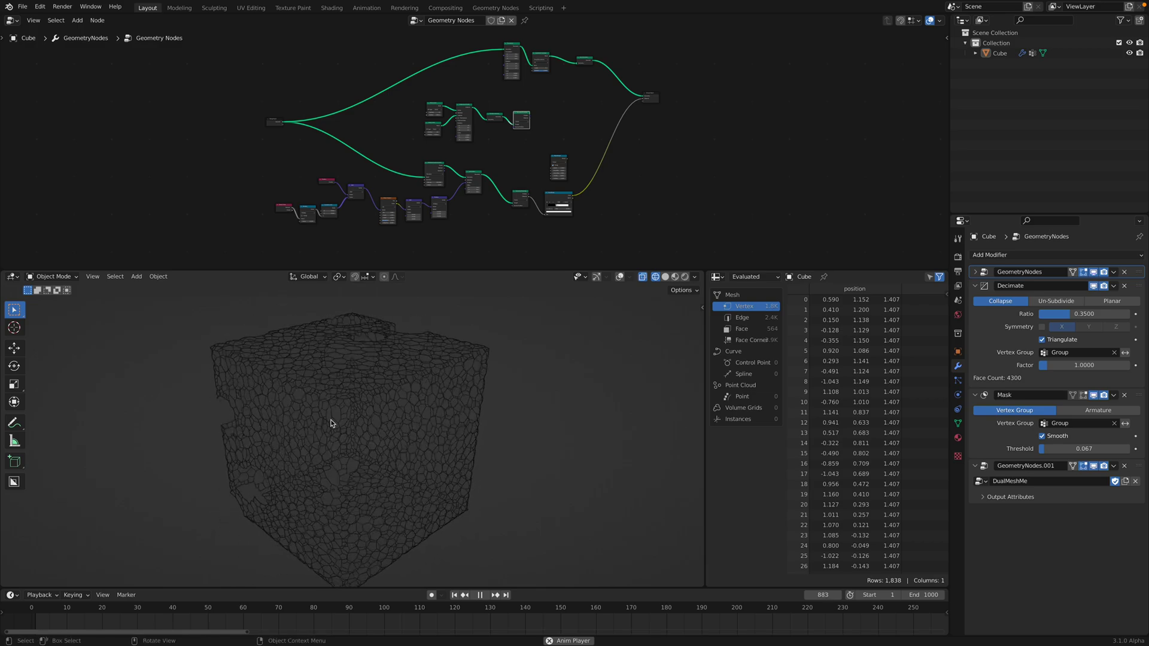
pyautogui.press('space')
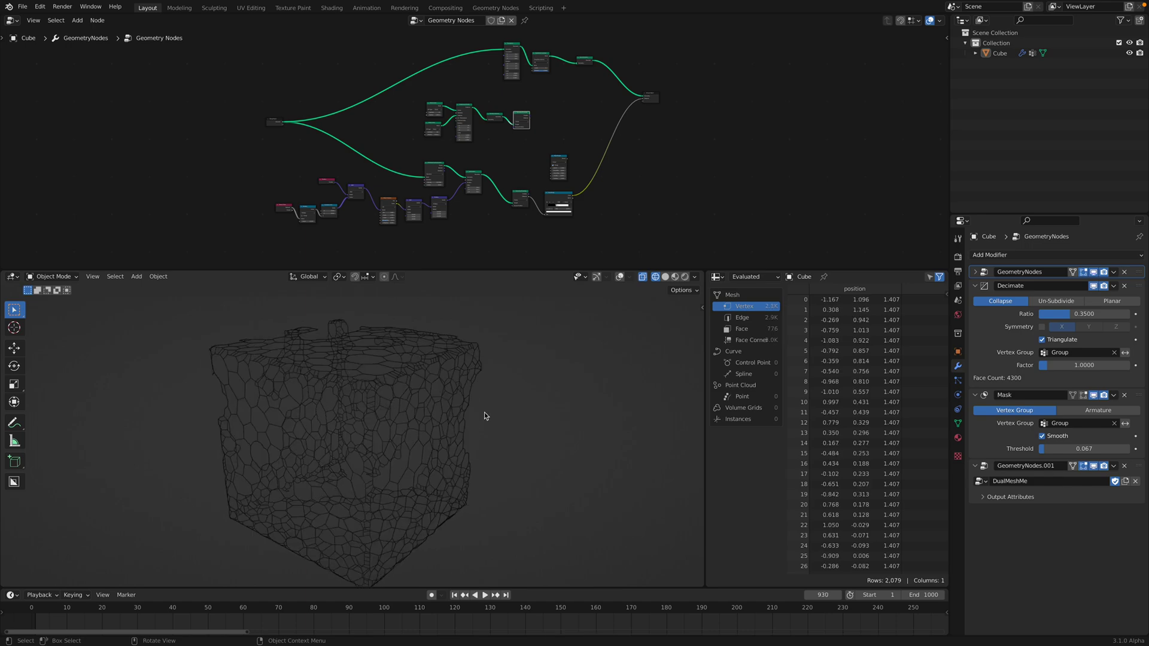
pyautogui.press('z')
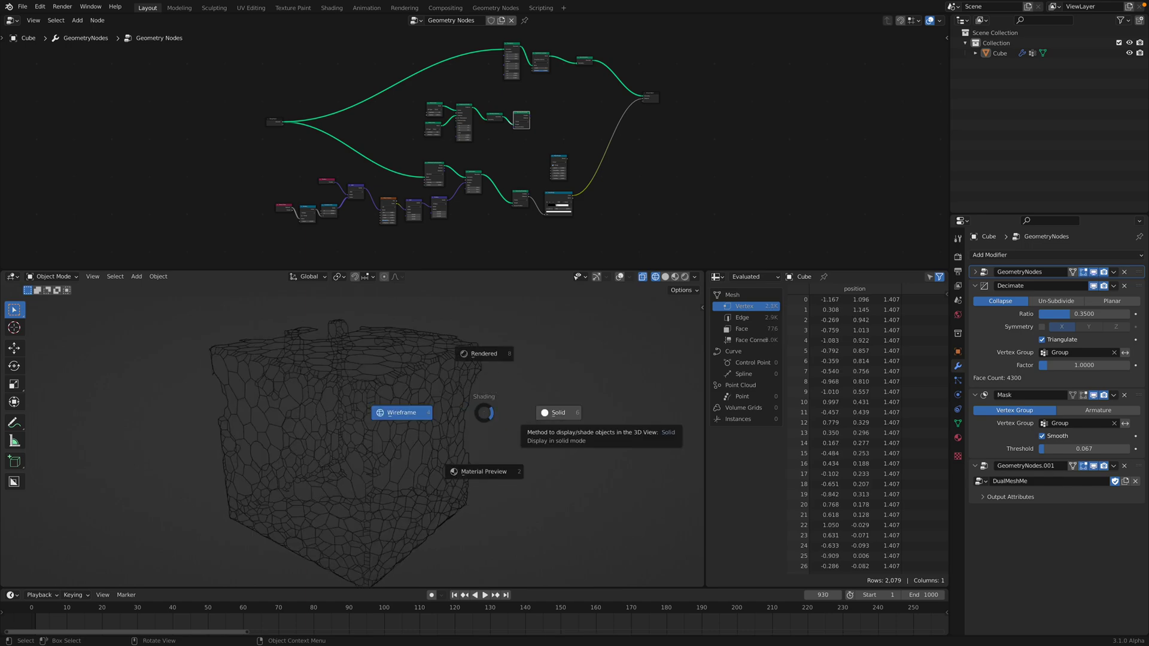
pyautogui.click(533, 418)
pyautogui.press('space')
pyautogui.moveTo(527, 409); pyautogui.dragTo(411, 397, button='middle')
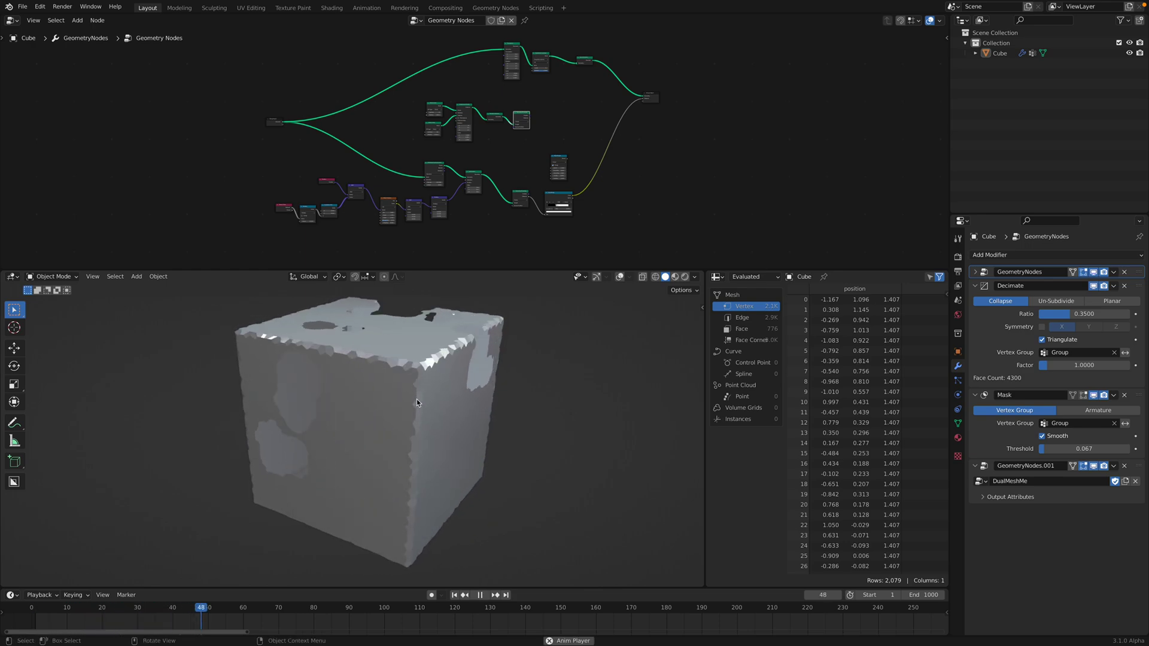
pyautogui.press('space')
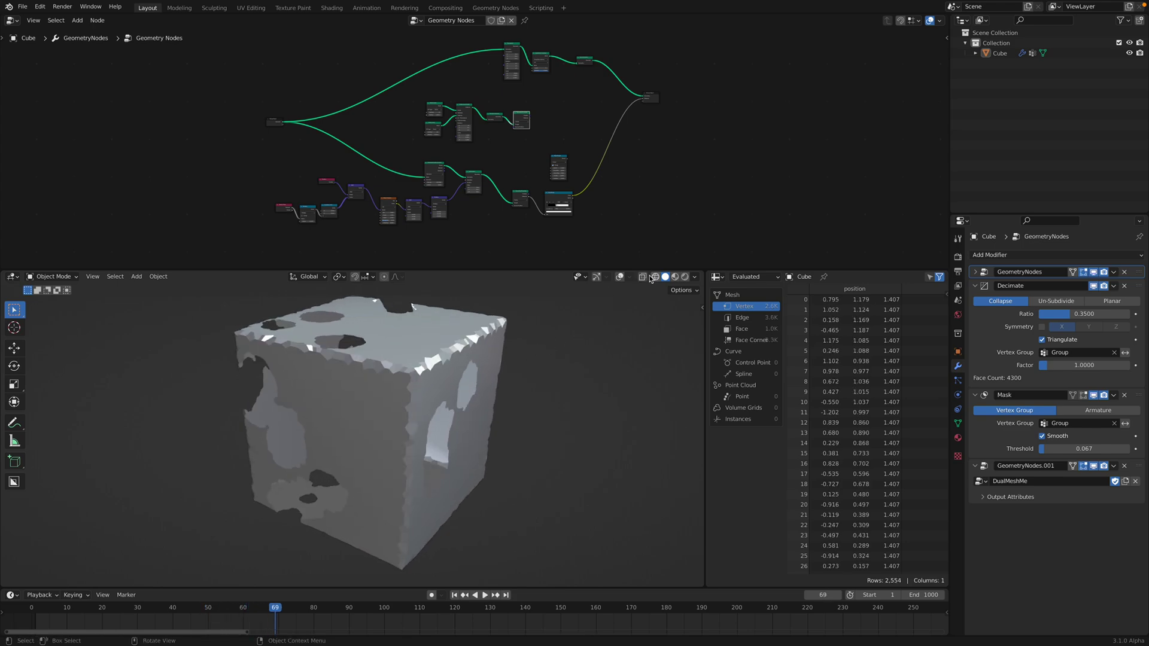
pyautogui.moveTo(446, 427); pyautogui.dragTo(410, 413, button='middle')
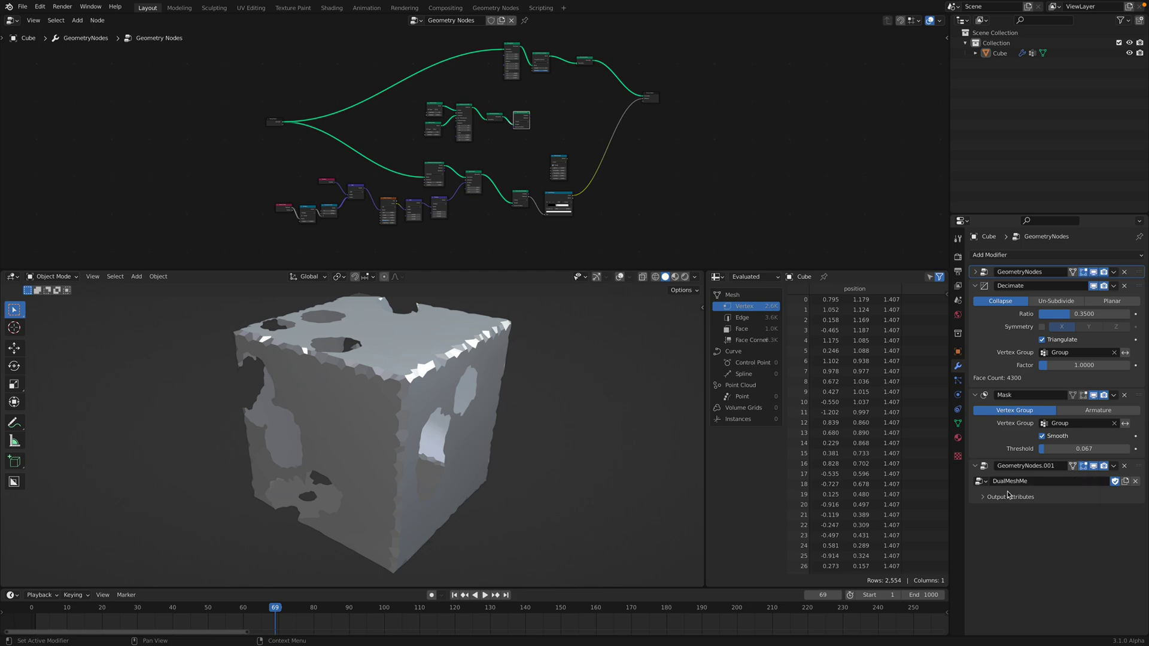
# Compare the animated cube with the DualMeshMe modifier's viewport display off and on again.
pyautogui.click(1095, 466)
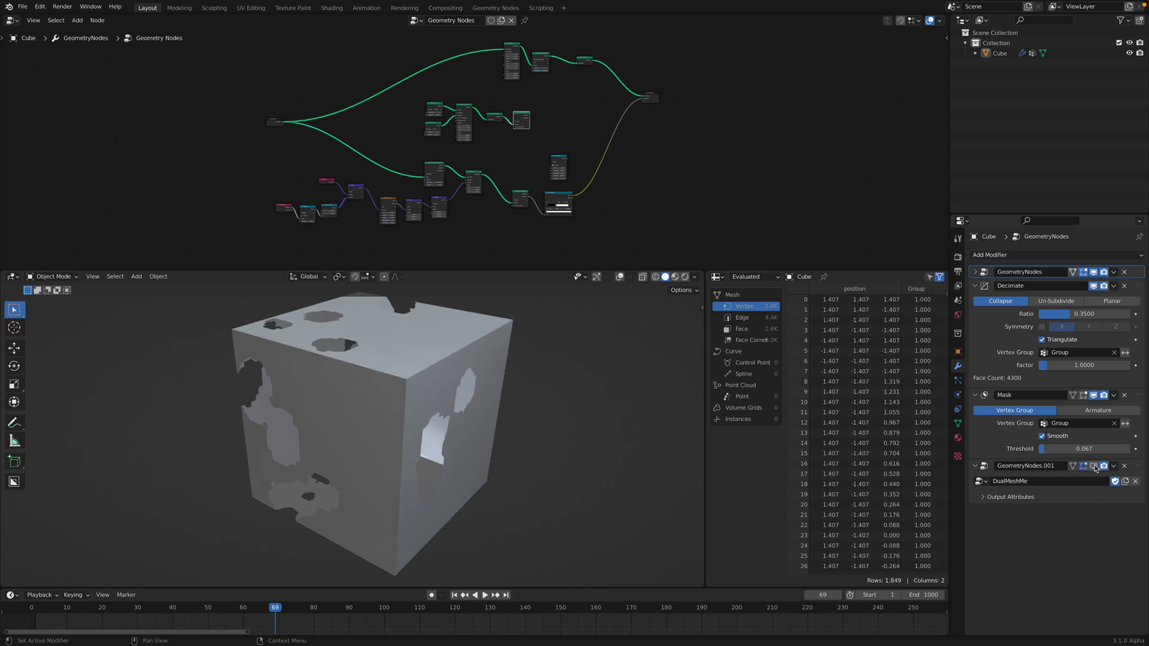
pyautogui.moveTo(579, 435); pyautogui.dragTo(594, 428, button='middle')
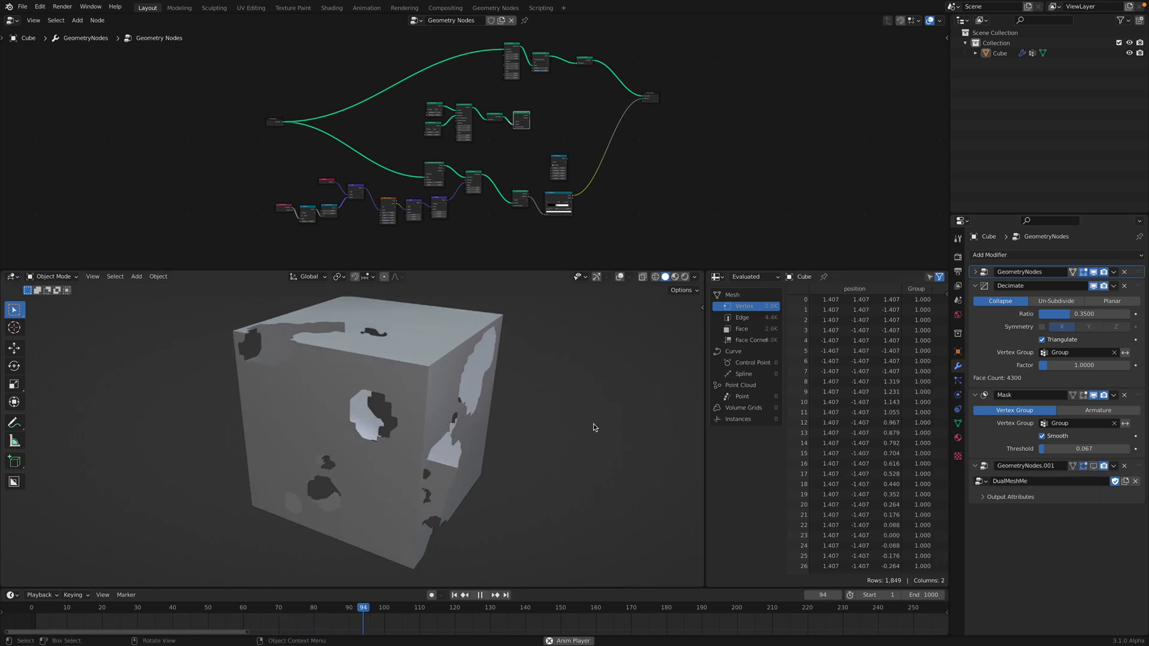
pyautogui.press('space')
pyautogui.click(1093, 467)
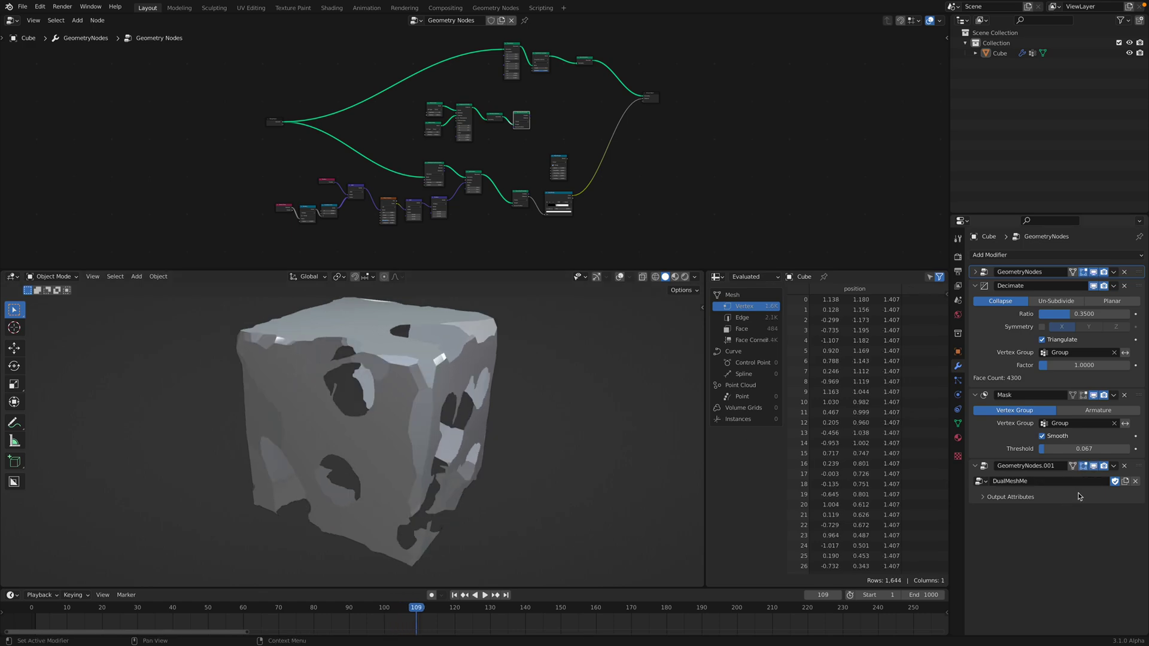
pyautogui.press('space')
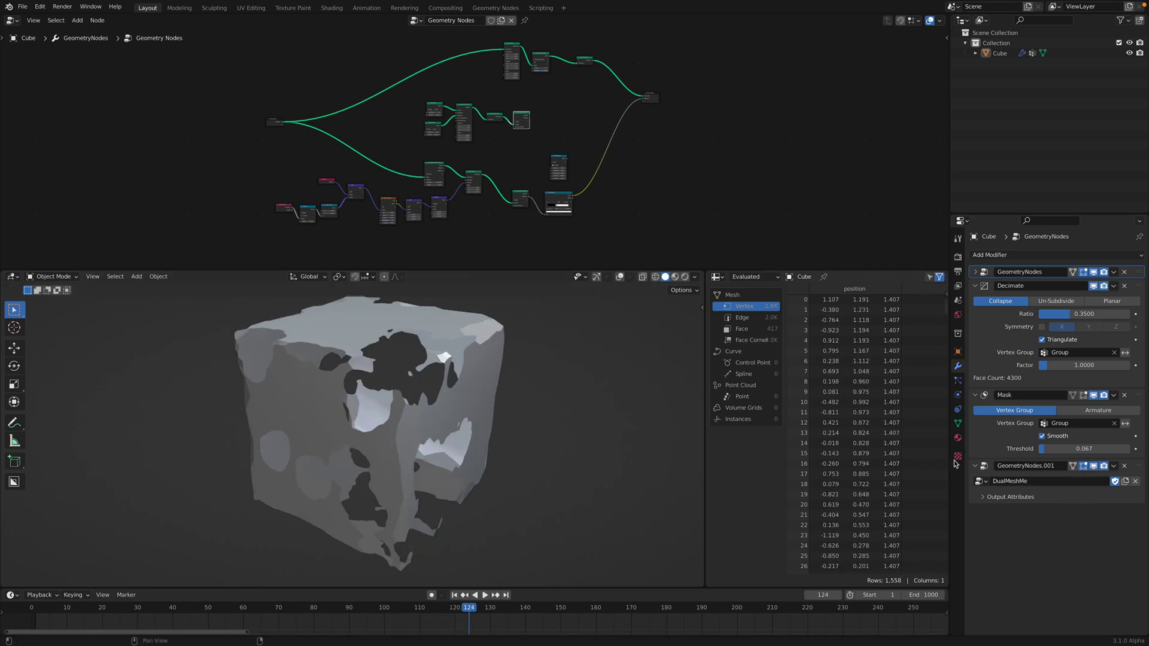
# Set the Mask modifier's threshold to 0.122 and the Decimate modifier's factor to 2.3333, previewing the animation.
pyautogui.moveTo(1053, 454); pyautogui.dragTo(1058, 453)
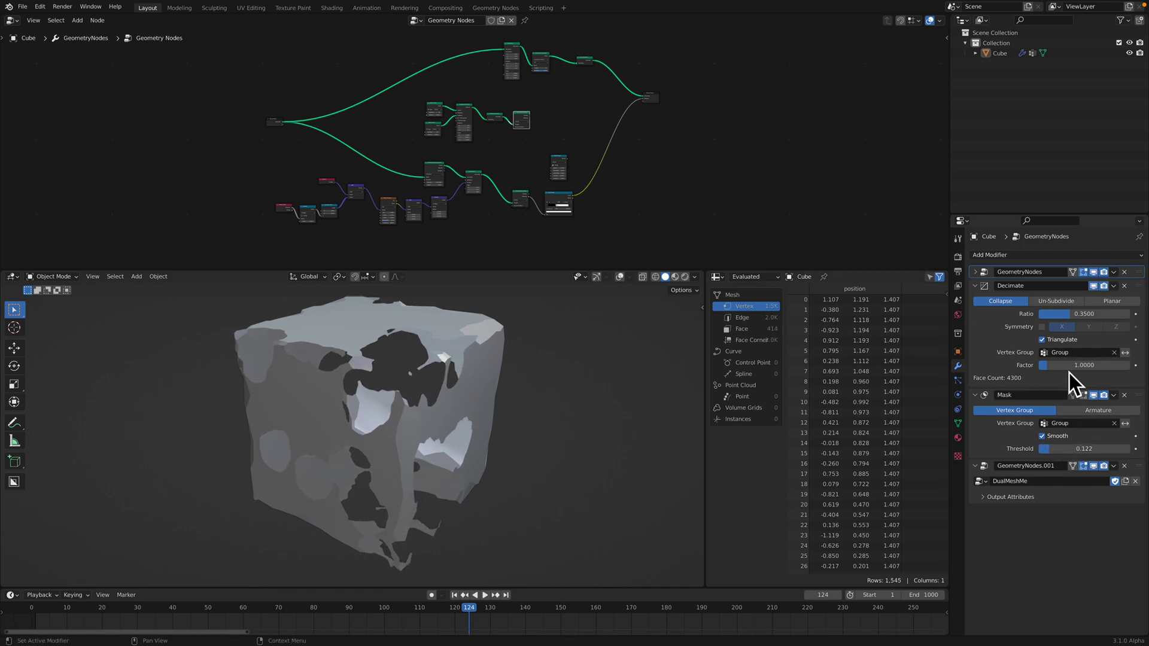
pyautogui.moveTo(1047, 366); pyautogui.dragTo(1089, 365)
pyautogui.press('space')
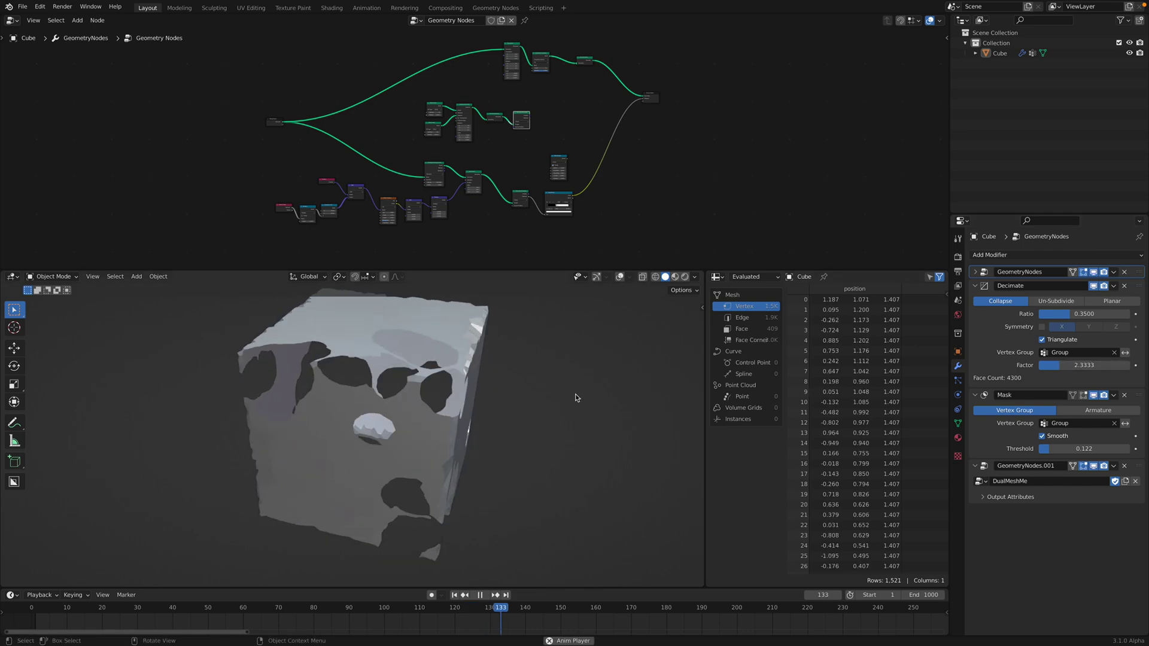
pyautogui.press('space')
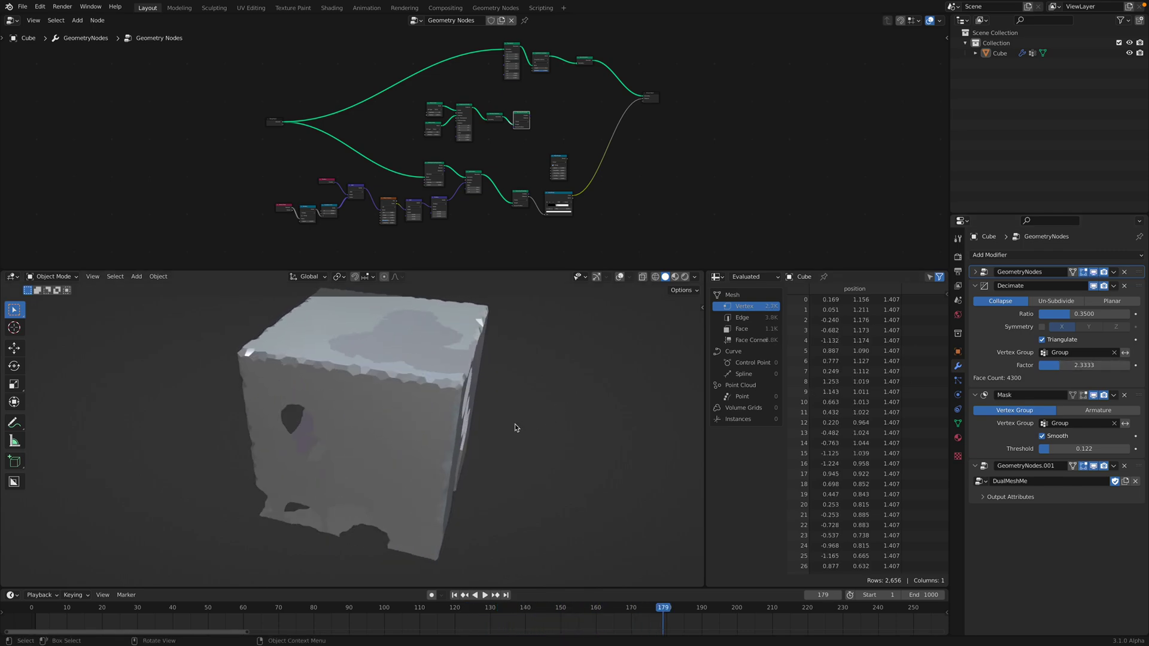
pyautogui.keyDown('shift'); pyautogui.moveTo(459, 360); pyautogui.dragTo(453, 363, button='middle'); pyautogui.keyUp('shift')
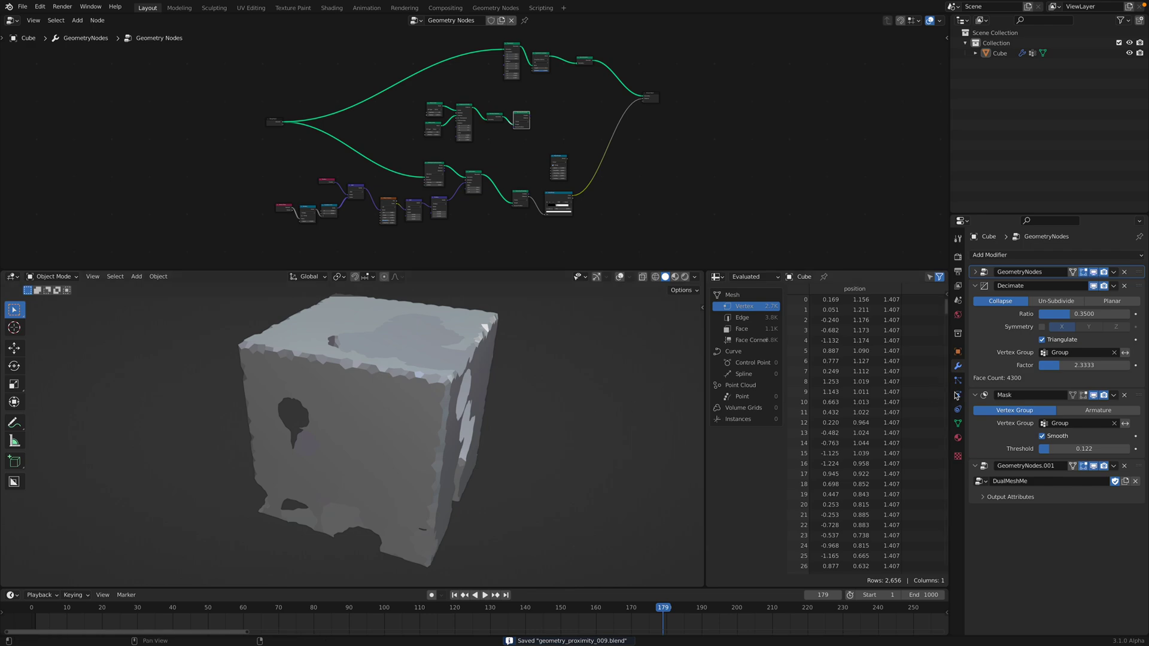
# Show the cube's vertex groups and try Weight Paint mode before returning to Object Mode.
pyautogui.click(958, 424)
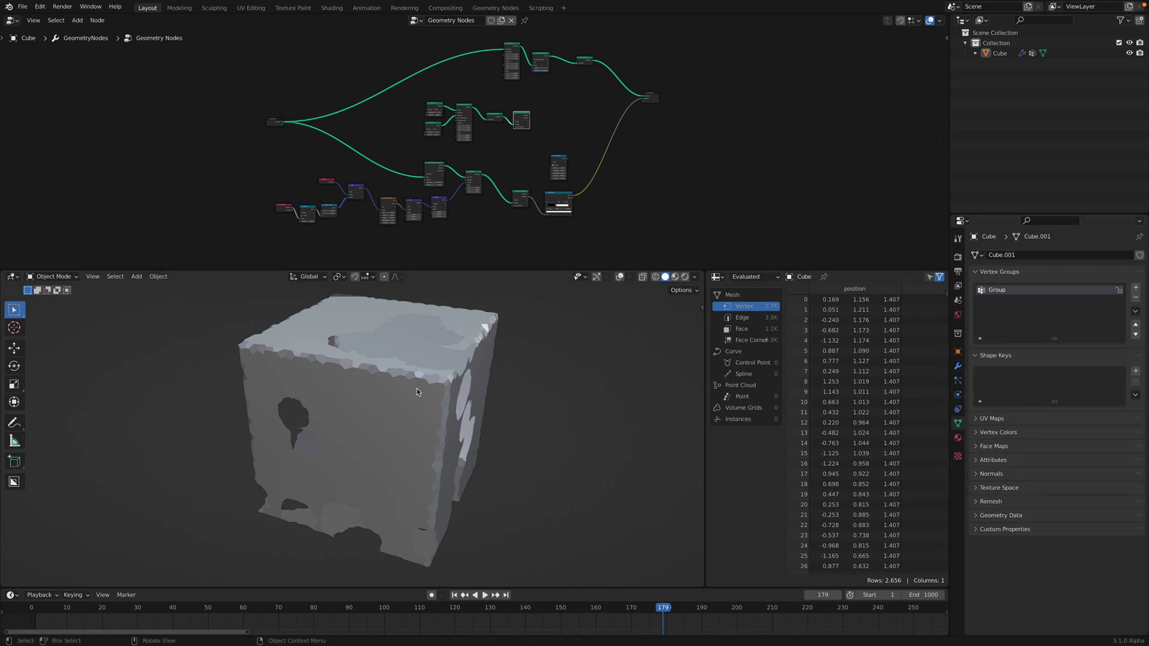
pyautogui.click(53, 277)
pyautogui.click(58, 333)
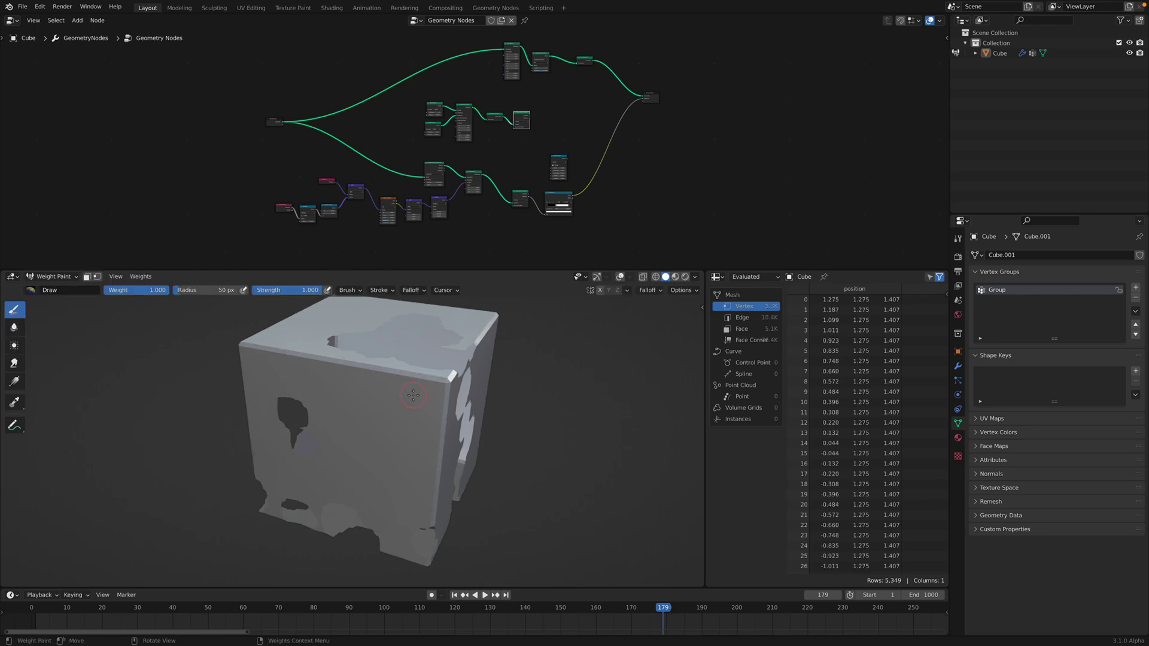
pyautogui.click(52, 276)
pyautogui.click(51, 287)
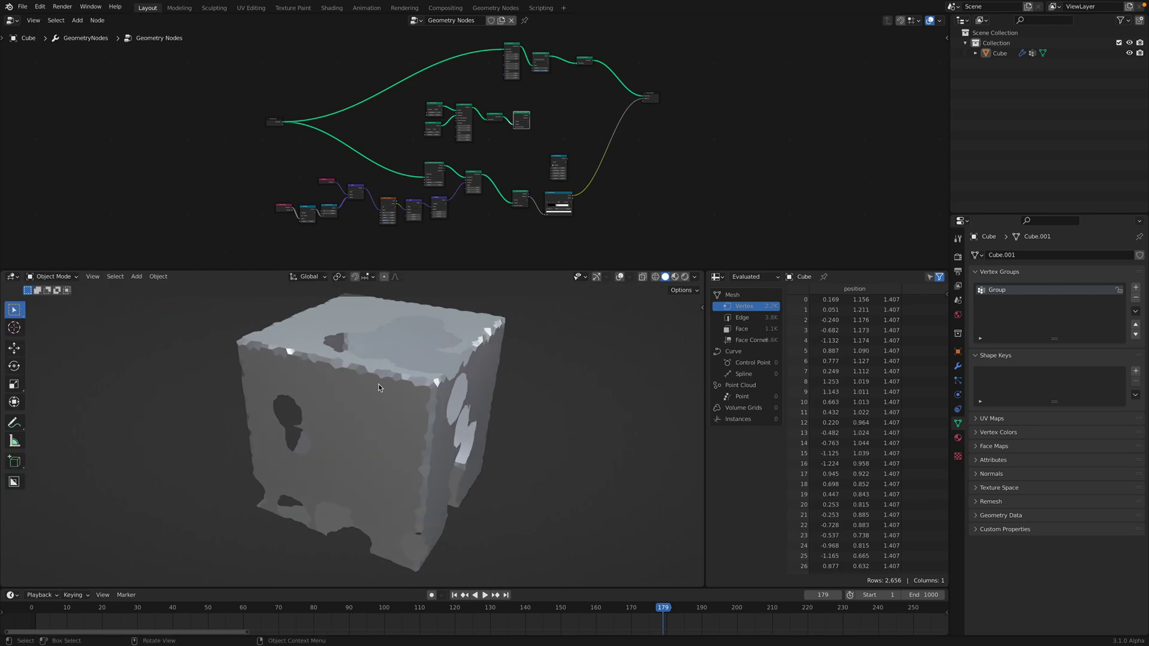
# Save the file and remove the DualMeshMe geometry nodes, Mask and Decimate modifiers from the cube.
pyautogui.hotkey('ctrl', 's')
pyautogui.click(959, 367)
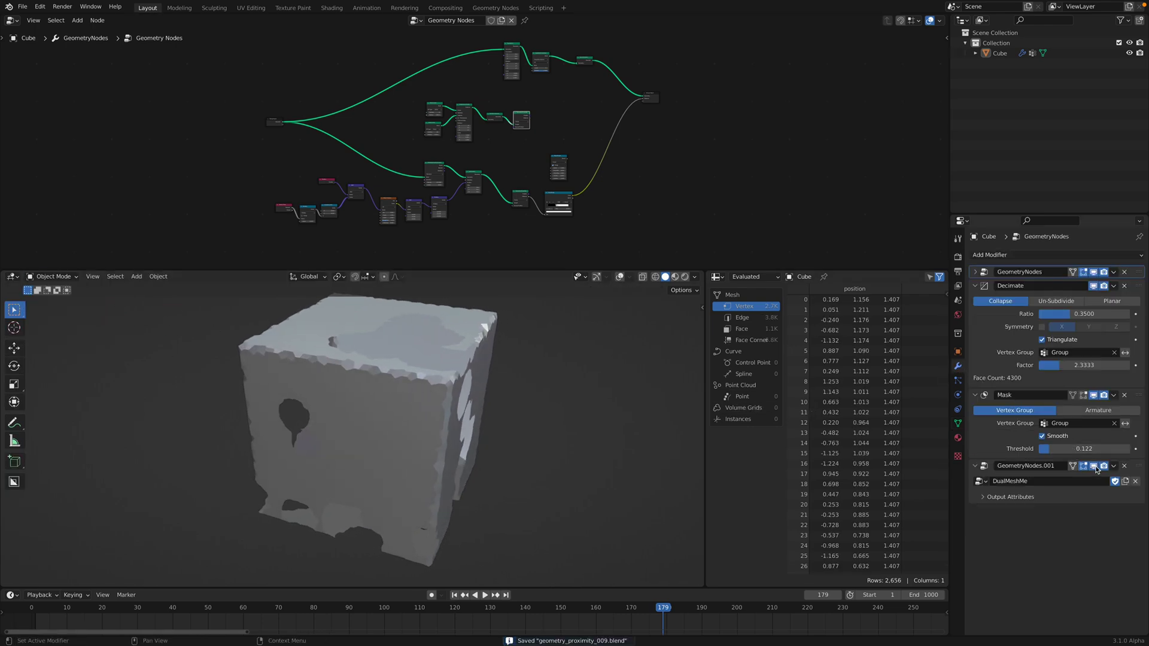
pyautogui.click(1126, 466)
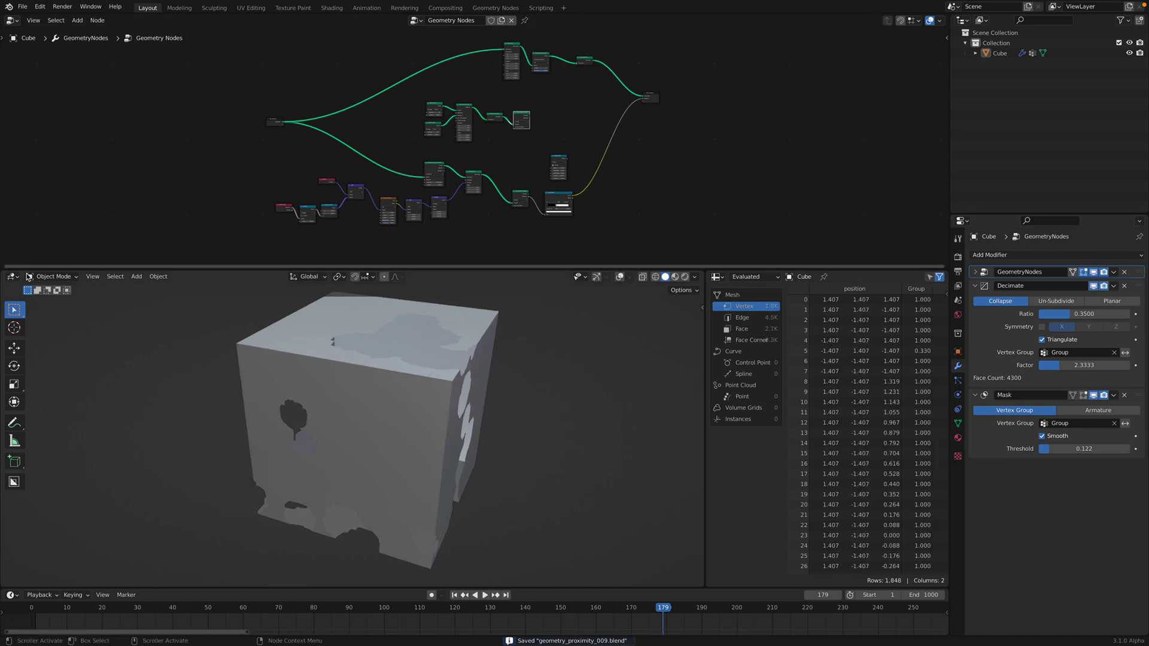
pyautogui.click(52, 276)
pyautogui.click(58, 337)
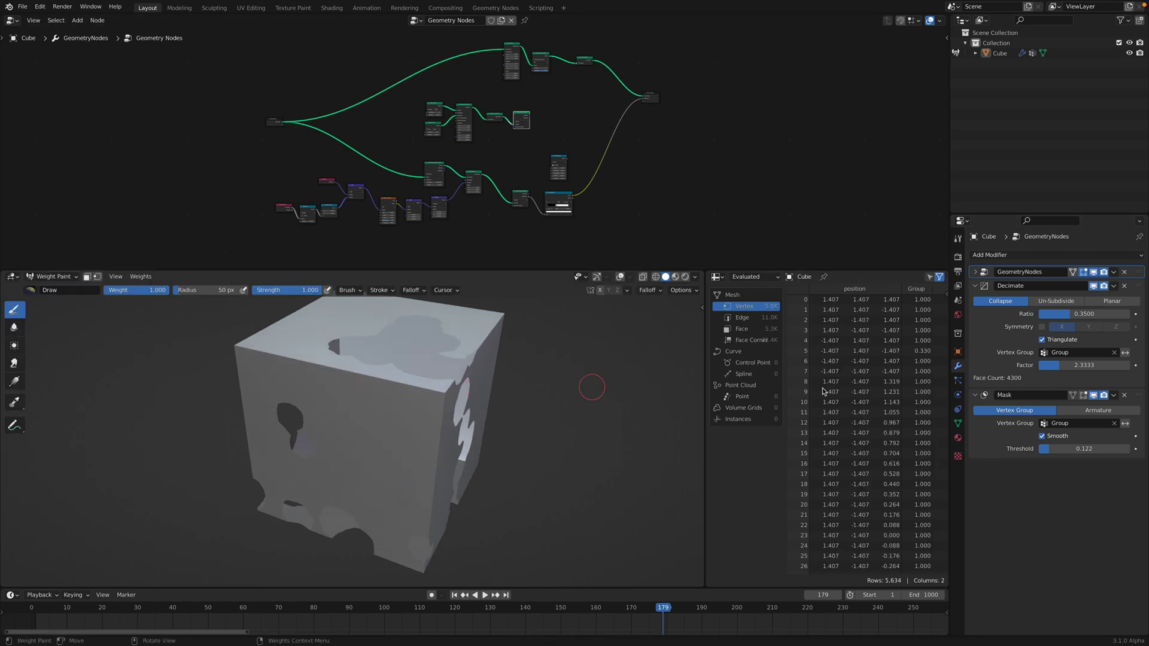
pyautogui.click(1125, 396)
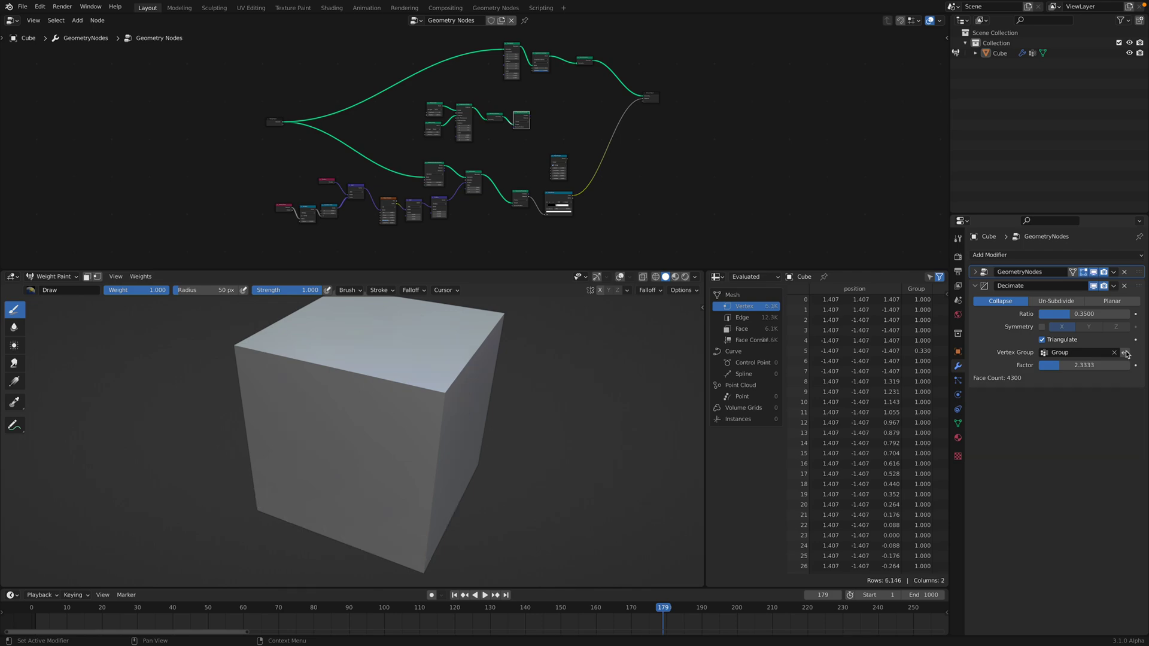
pyautogui.click(1125, 287)
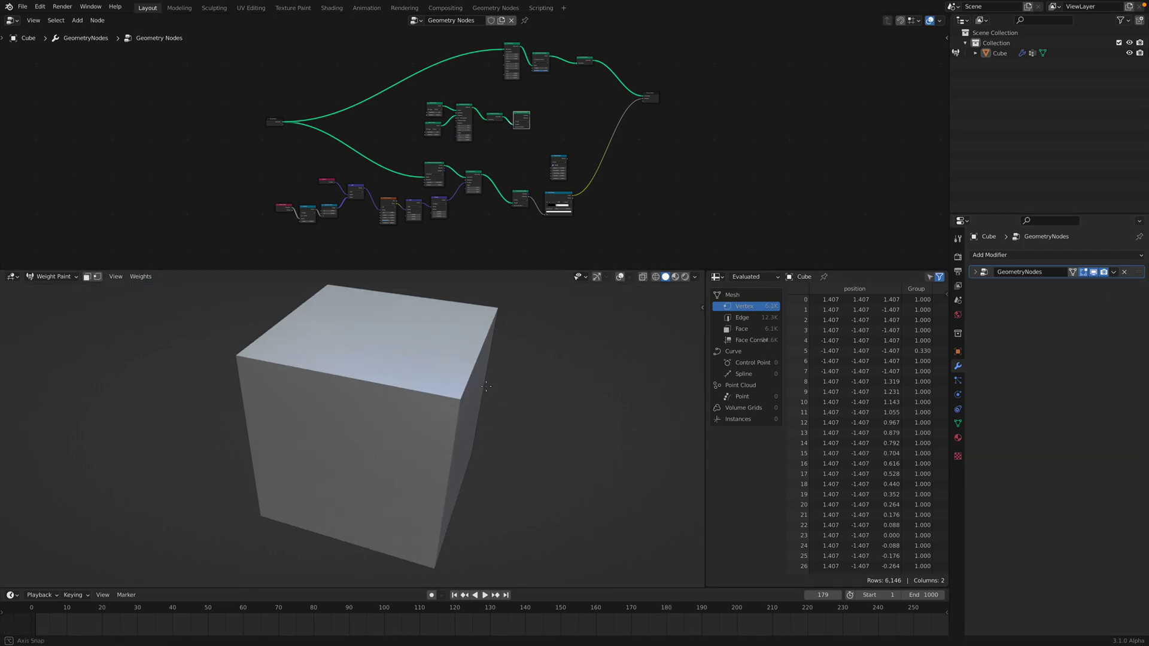
pyautogui.click(42, 279)
pyautogui.click(51, 288)
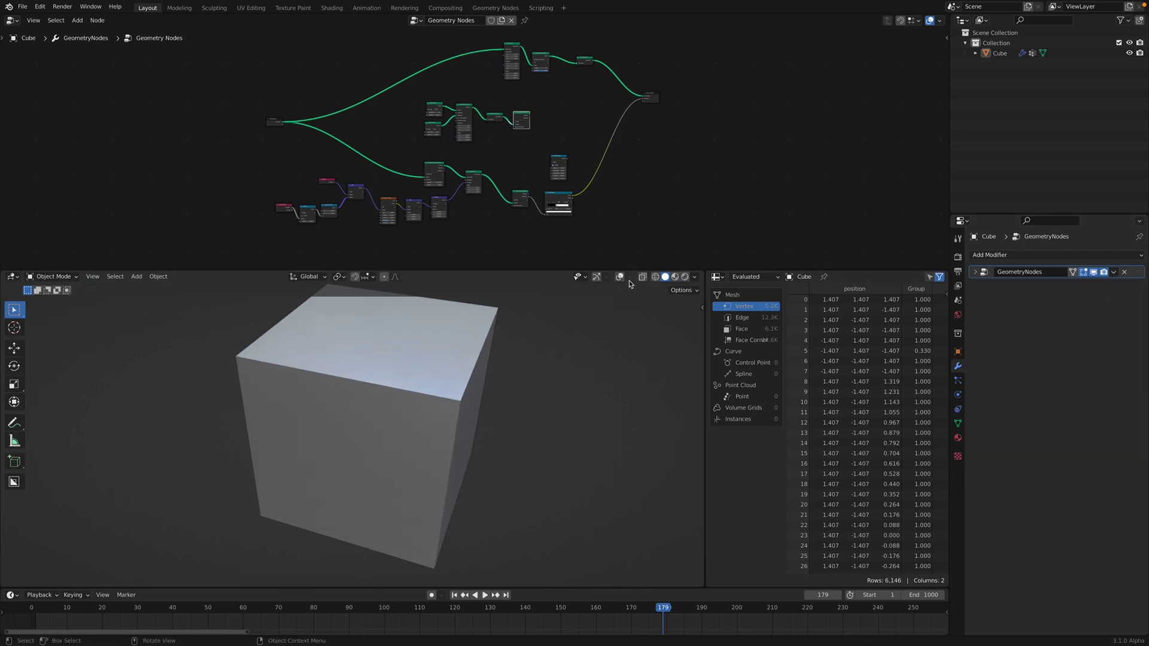
# Turn on the viewport overlays with Material Preview shading and put the cube in Weight Paint mode.
pyautogui.moveTo(586, 311); pyautogui.dragTo(652, 289, button='middle')
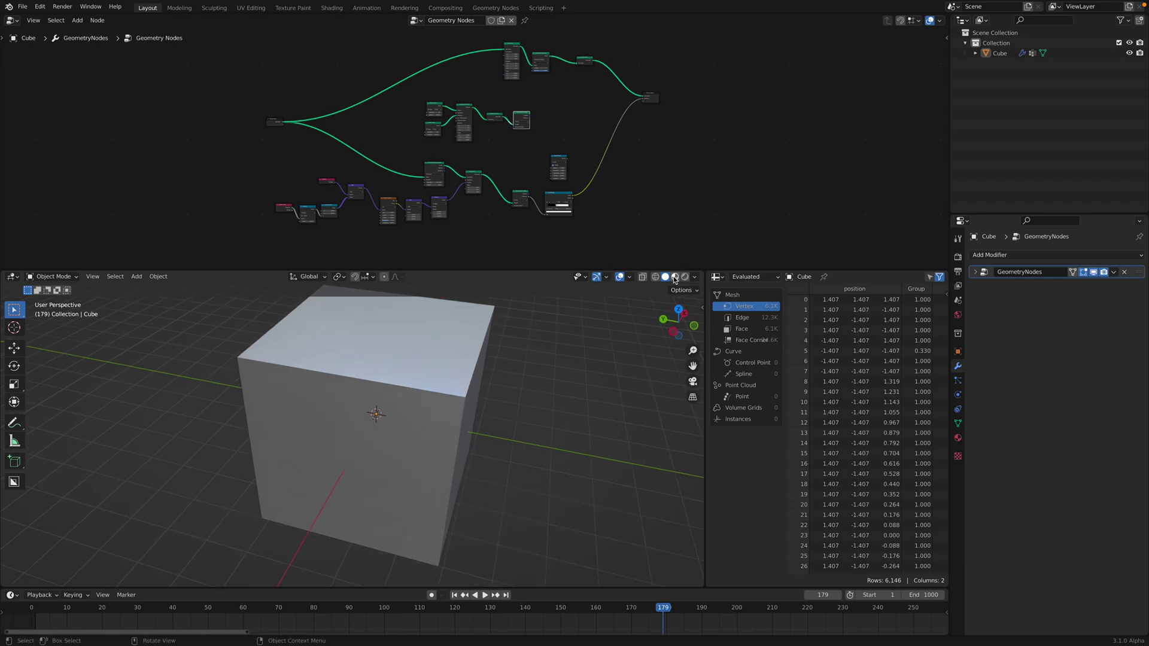
pyautogui.click(666, 279)
pyautogui.click(52, 276)
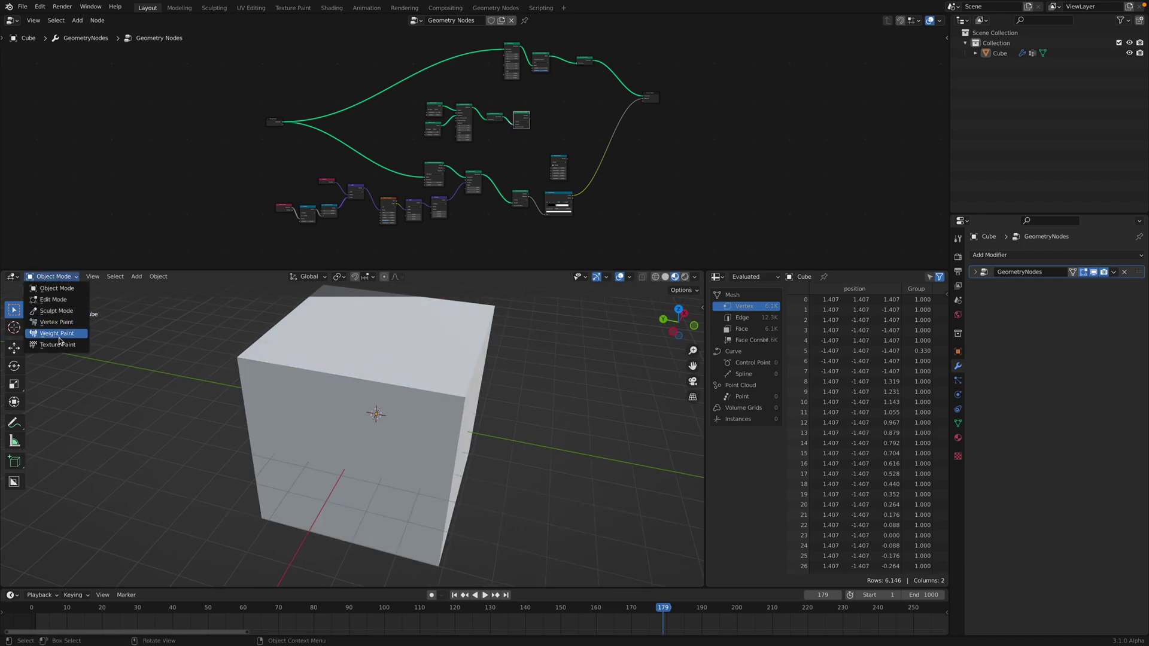
pyautogui.click(59, 339)
# Play the animation to examine the cube's changing vertex weights from several sides, widening the spreadsheet area.
pyautogui.press('space')
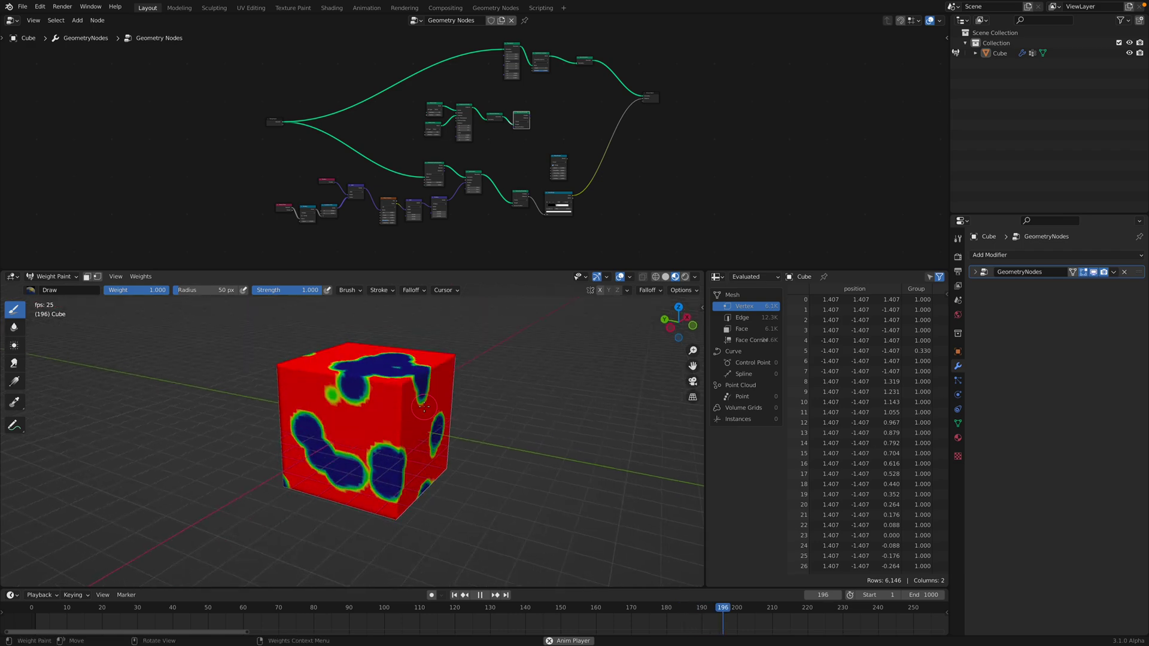
pyautogui.moveTo(424, 407); pyautogui.dragTo(681, 417, button='middle')
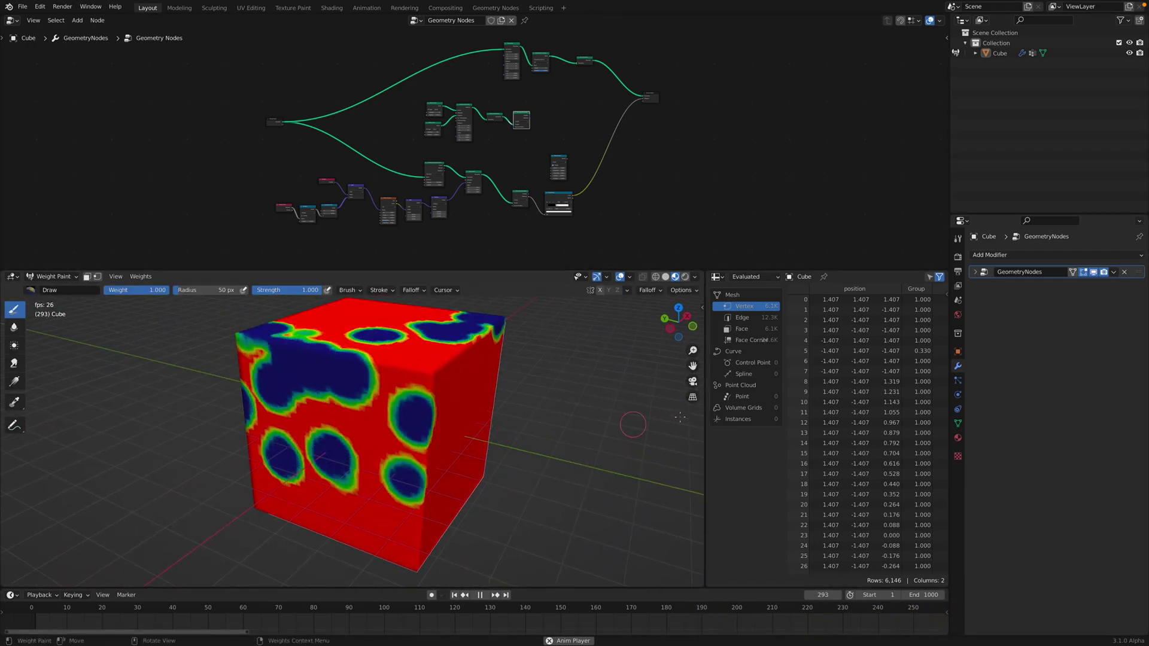
pyautogui.moveTo(706, 412); pyautogui.dragTo(654, 412)
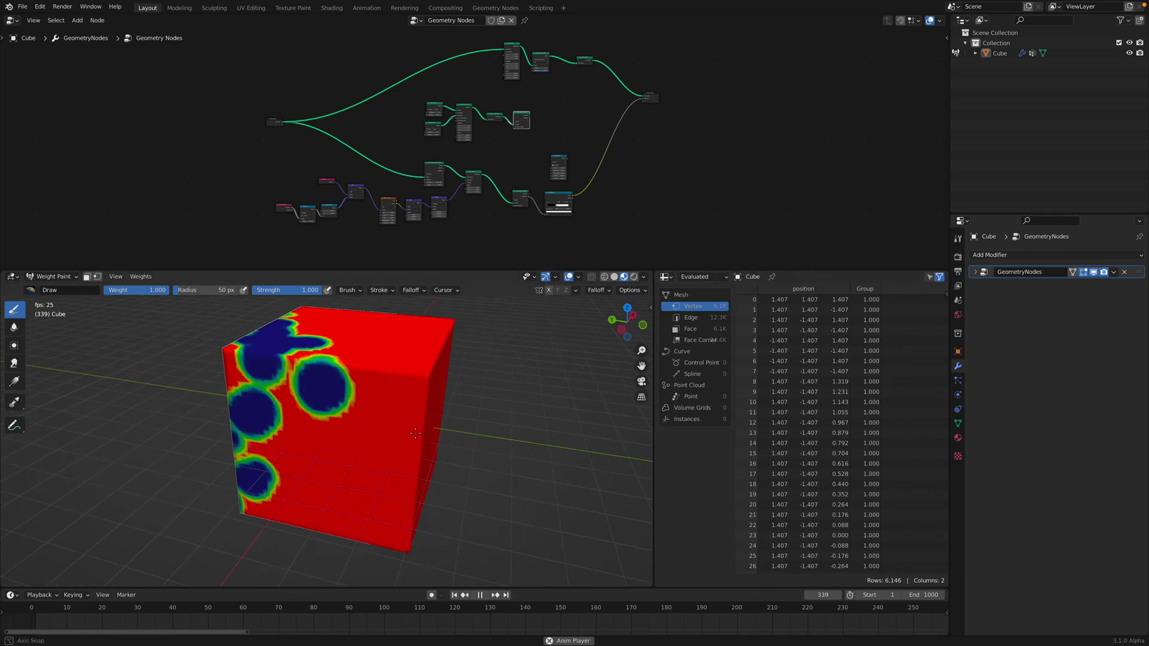
pyautogui.moveTo(402, 432); pyautogui.dragTo(481, 411, button='middle')
pyautogui.moveTo(407, 449); pyautogui.dragTo(376, 421, button='middle')
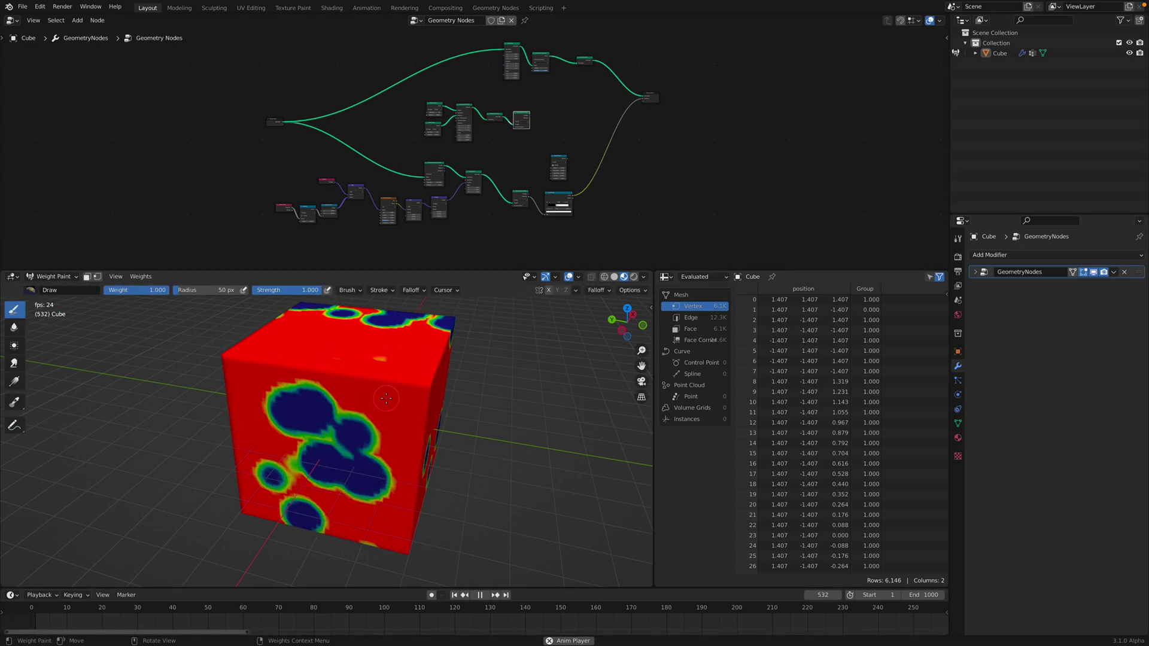
pyautogui.press('space')
# Enlarge the node editor area and move the Group Input node slightly upward.
pyautogui.scroll(3, 334, 208)
pyautogui.scroll(1, 333, 208)
pyautogui.moveTo(287, 176)
pyautogui.mouseDown(button='middle')
pyautogui.moveTo(367, 203)
pyautogui.moveTo(308, 246)
pyautogui.mouseUp(button='middle')
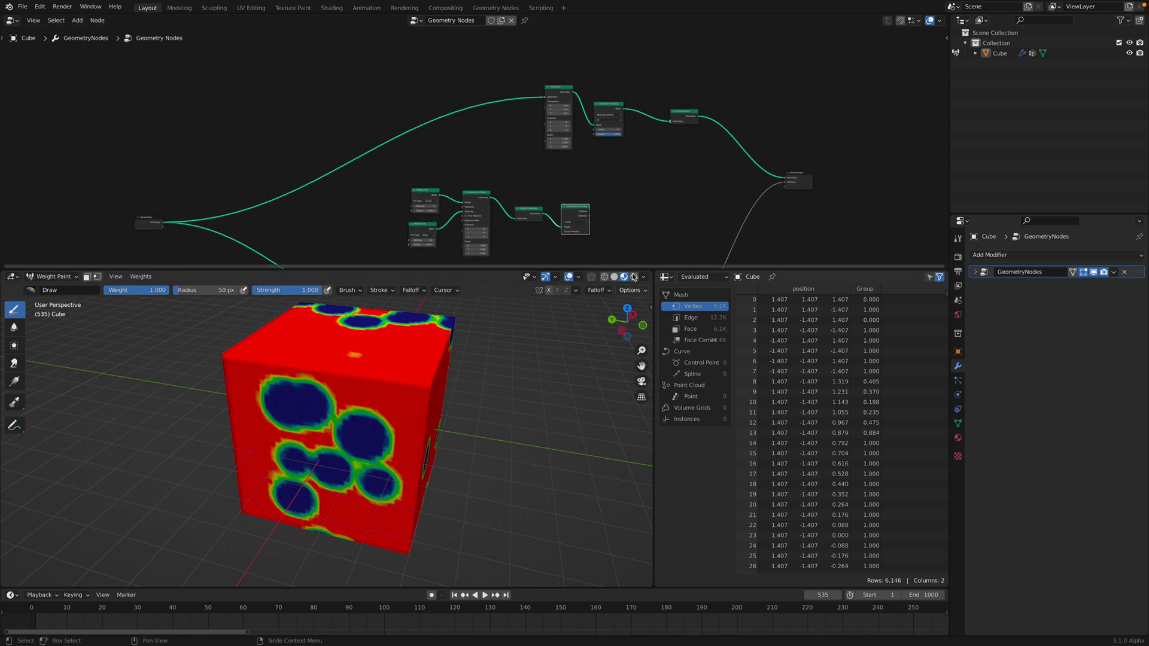
pyautogui.moveTo(625, 268); pyautogui.dragTo(625, 368)
pyautogui.scroll(2, 382, 190)
pyautogui.moveTo(353, 320); pyautogui.dragTo(428, 192, button='middle')
pyautogui.moveTo(341, 142); pyautogui.dragTo(352, 273, button='middle')
pyautogui.moveTo(281, 428); pyautogui.dragTo(364, 452, button='middle')
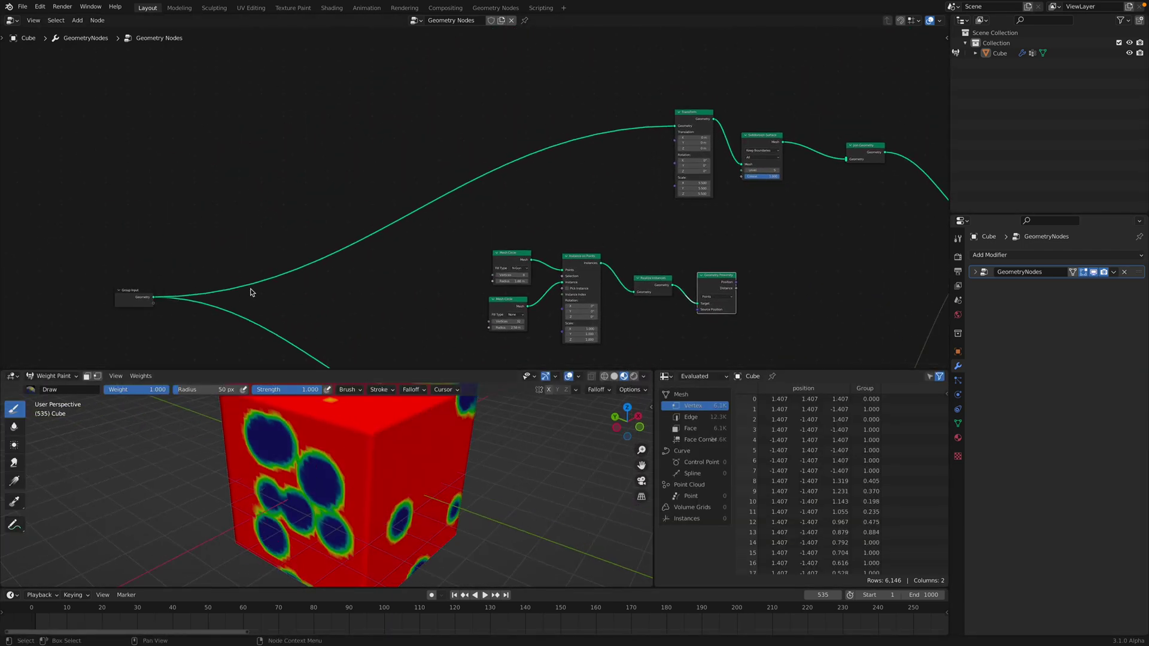
pyautogui.moveTo(138, 294); pyautogui.dragTo(143, 276)
# Set the Transform node's X, Y and Z scale to 5.600.
pyautogui.moveTo(604, 189); pyautogui.dragTo(257, 323, button='middle')
pyautogui.scroll(4, 257, 324)
pyautogui.click(290, 279)
pyautogui.moveTo(291, 281); pyautogui.dragTo(340, 170, button='middle')
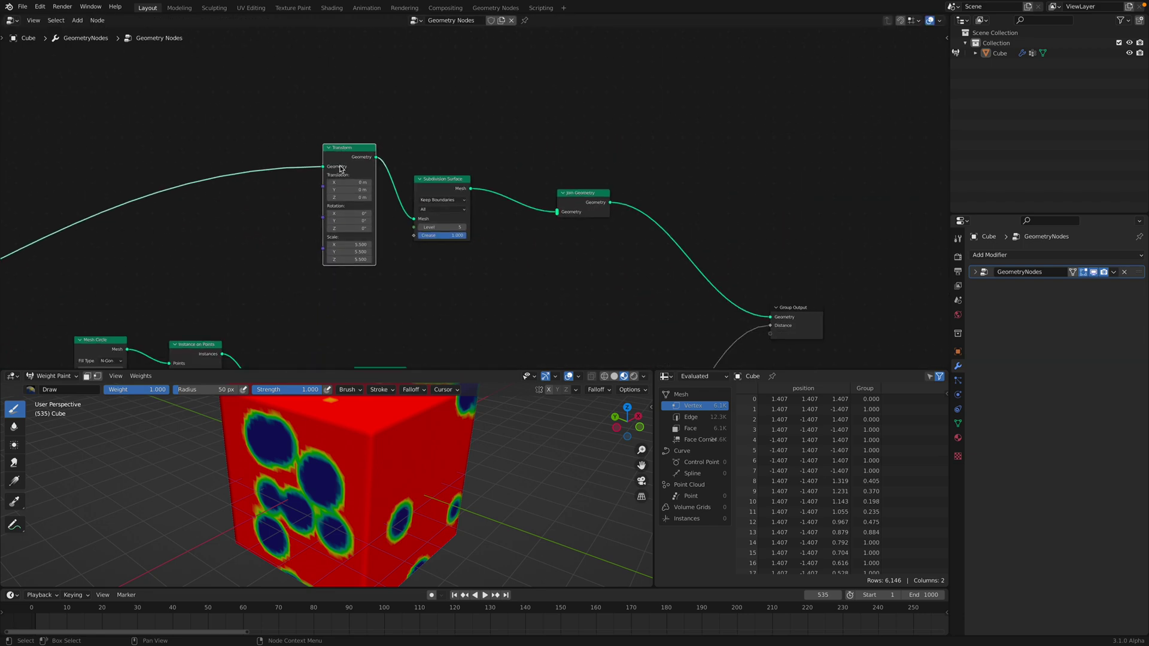
pyautogui.moveTo(352, 245)
pyautogui.keyDown('shift'); pyautogui.mouseDown()
pyautogui.moveTo(370, 245)
pyautogui.moveTo(358, 246)
pyautogui.mouseUp(); pyautogui.keyUp('shift')
# Move the Subdivision Surface node slightly upward and set its level to 3.
pyautogui.moveTo(445, 190); pyautogui.dragTo(451, 178)
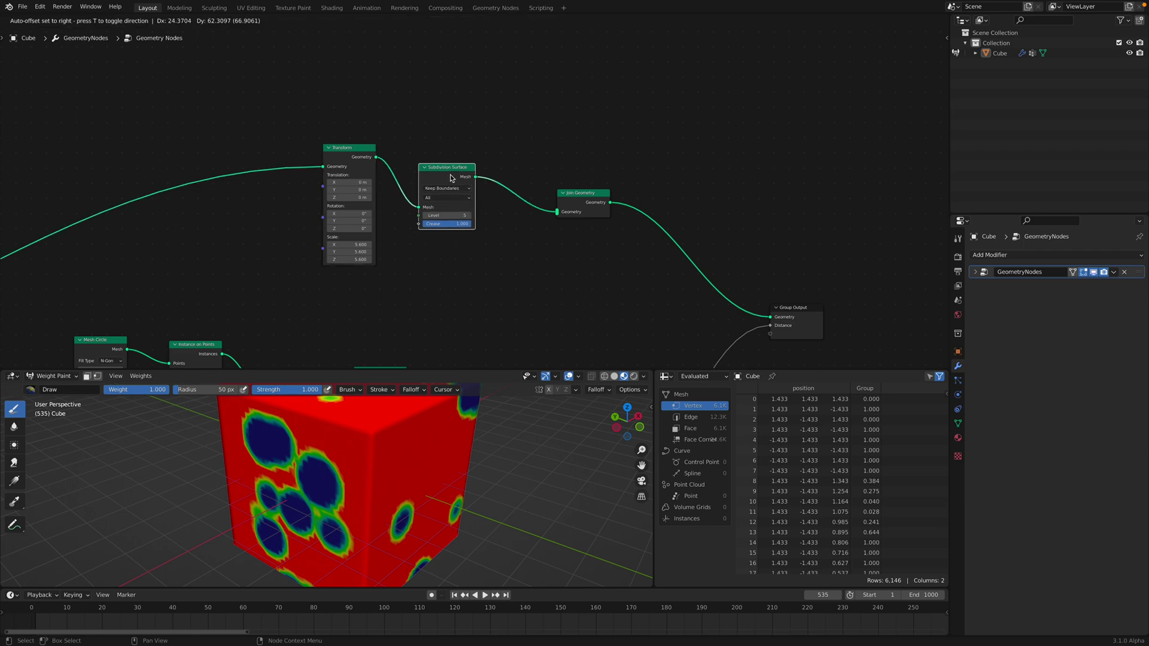
pyautogui.click(425, 215)
pyautogui.click(425, 215)
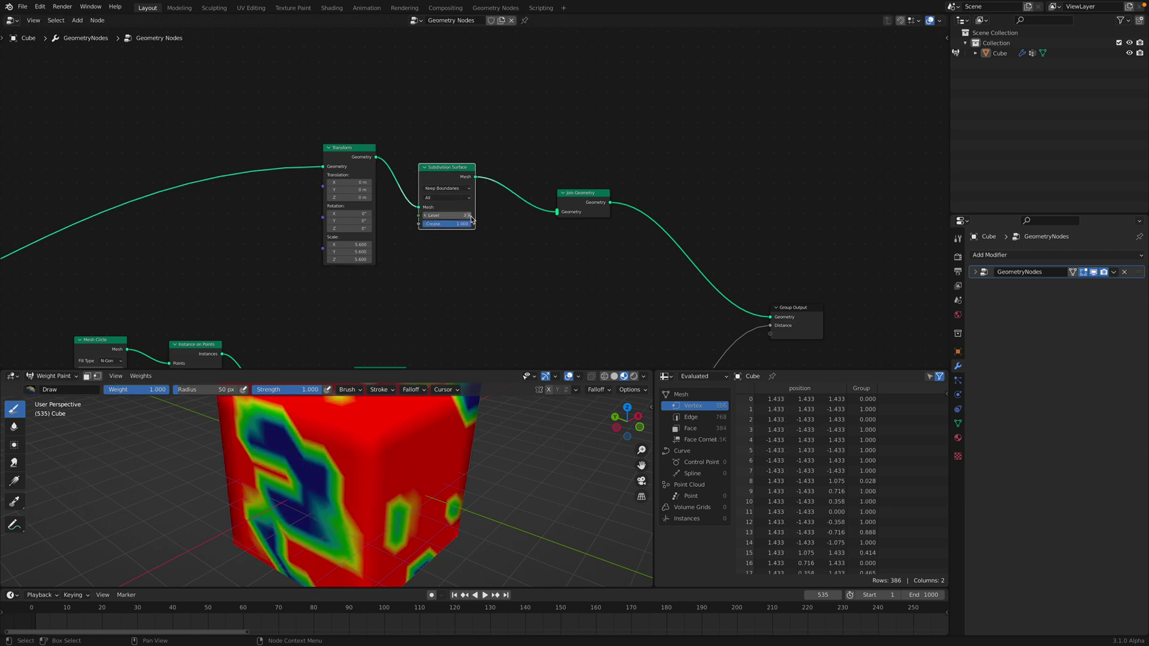
# Set the Subdivision Surface node's level to 5.
pyautogui.click(470, 215)
pyautogui.click(470, 216)
pyautogui.click(470, 216)
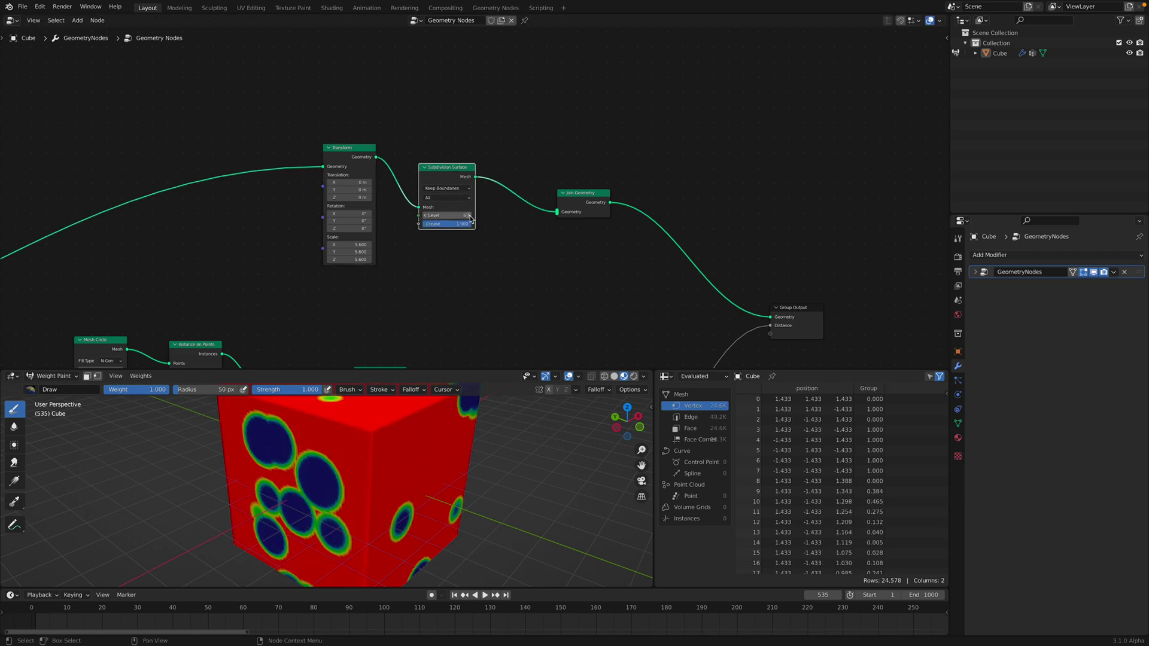
pyautogui.click(425, 216)
# Move the Join Geometry node beside the Subdivision Surface node and shift the Group Output node slightly up and left.
pyautogui.moveTo(560, 223); pyautogui.dragTo(558, 173, button='middle')
pyautogui.moveTo(582, 146); pyautogui.dragTo(520, 124)
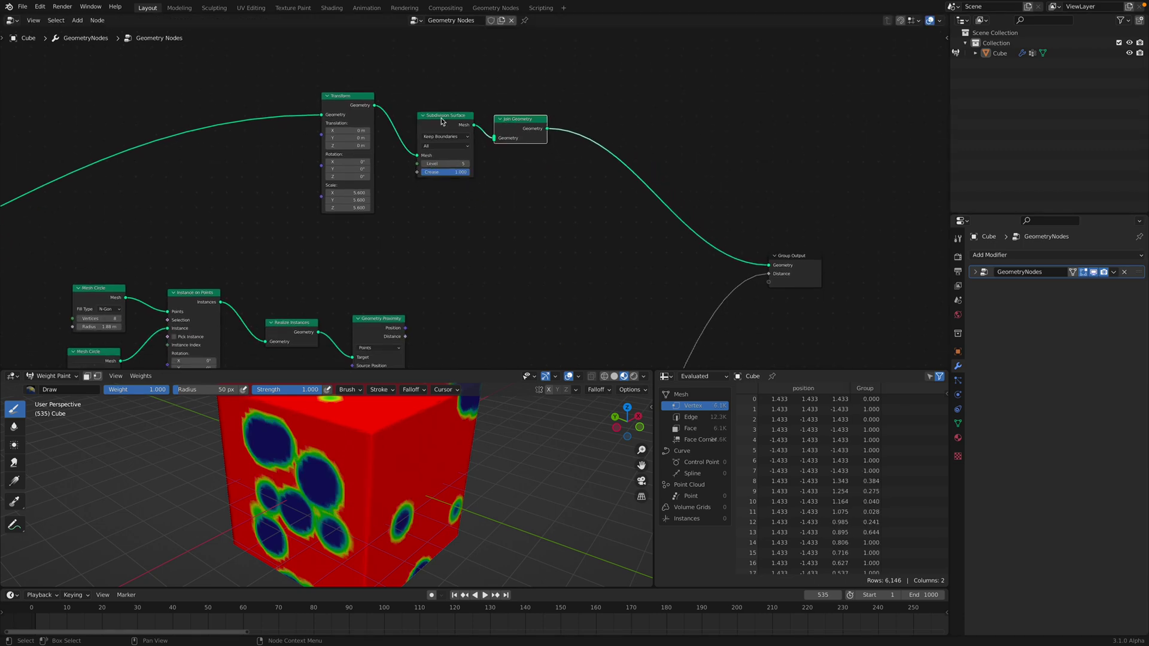
pyautogui.moveTo(443, 118); pyautogui.dragTo(441, 110)
pyautogui.moveTo(364, 98); pyautogui.dragTo(360, 95)
pyautogui.moveTo(513, 124); pyautogui.dragTo(527, 125)
pyautogui.moveTo(705, 285); pyautogui.dragTo(707, 224, button='middle')
pyautogui.moveTo(783, 200); pyautogui.dragTo(747, 190)
# Move the unconnected Map Range node up, toward the height of the upper Geometry Proximity node.
pyautogui.scroll(-4, 643, 200)
pyautogui.moveTo(646, 224); pyautogui.dragTo(613, 190, button='middle')
pyautogui.scroll(1, 558, 263)
pyautogui.moveTo(516, 292); pyautogui.dragTo(536, 209)
pyautogui.scroll(-1, 533, 213)
pyautogui.moveTo(469, 237); pyautogui.dragTo(574, 239, button='middle')
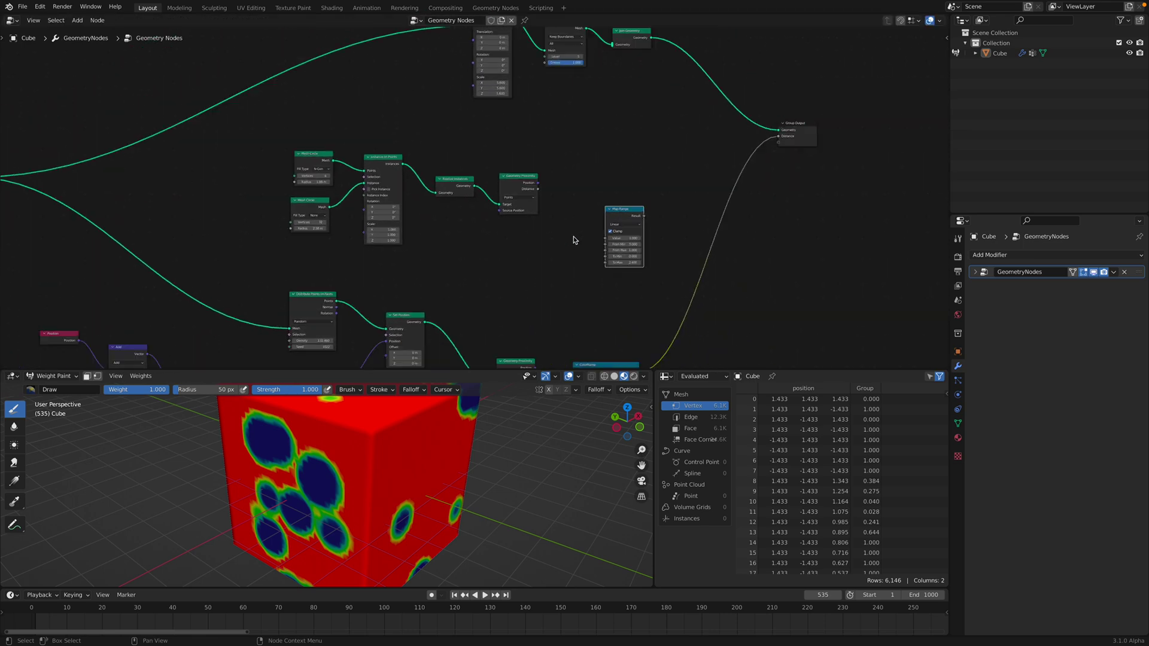
pyautogui.moveTo(433, 284); pyautogui.dragTo(576, 219, button='middle')
pyautogui.scroll(-1, 575, 219)
# Show the cube's mesh data properties to view its vertex groups, and view the cube from other angles.
pyautogui.moveTo(307, 461); pyautogui.dragTo(350, 460, button='middle')
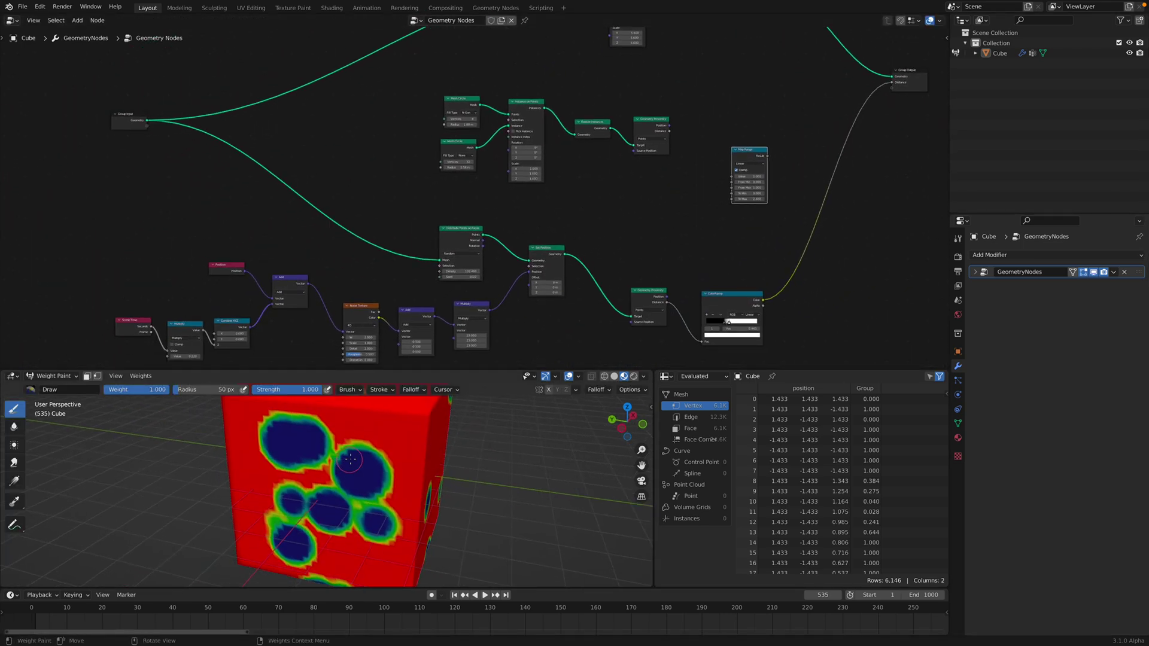
pyautogui.click(958, 424)
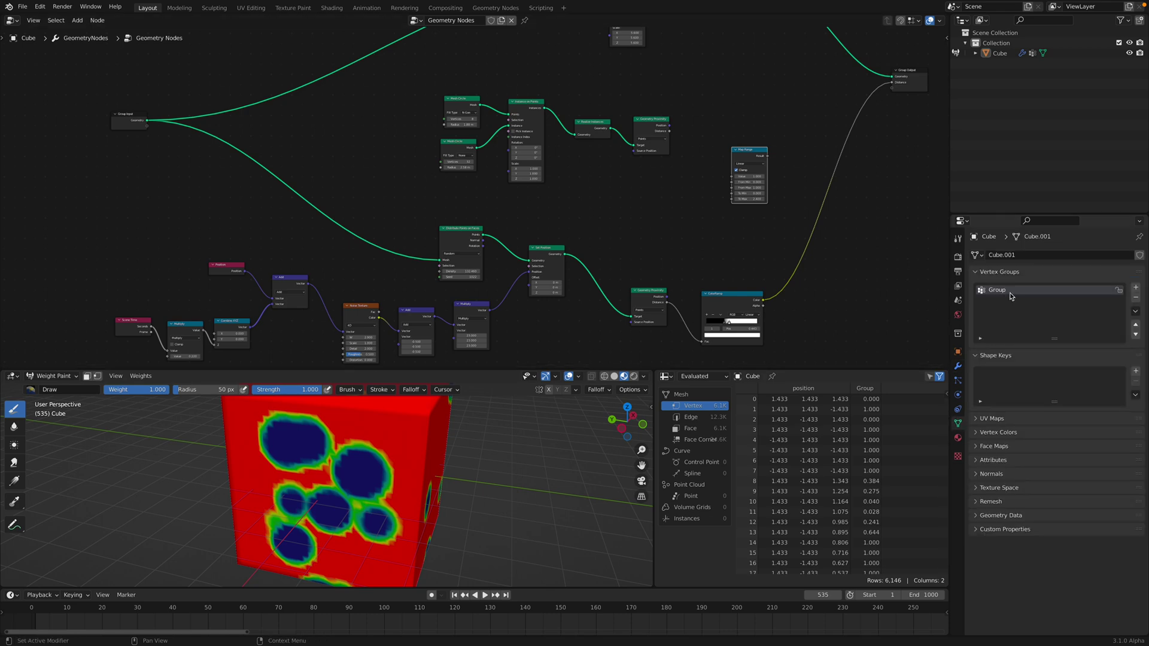
pyautogui.moveTo(469, 514); pyautogui.dragTo(425, 471, button='middle')
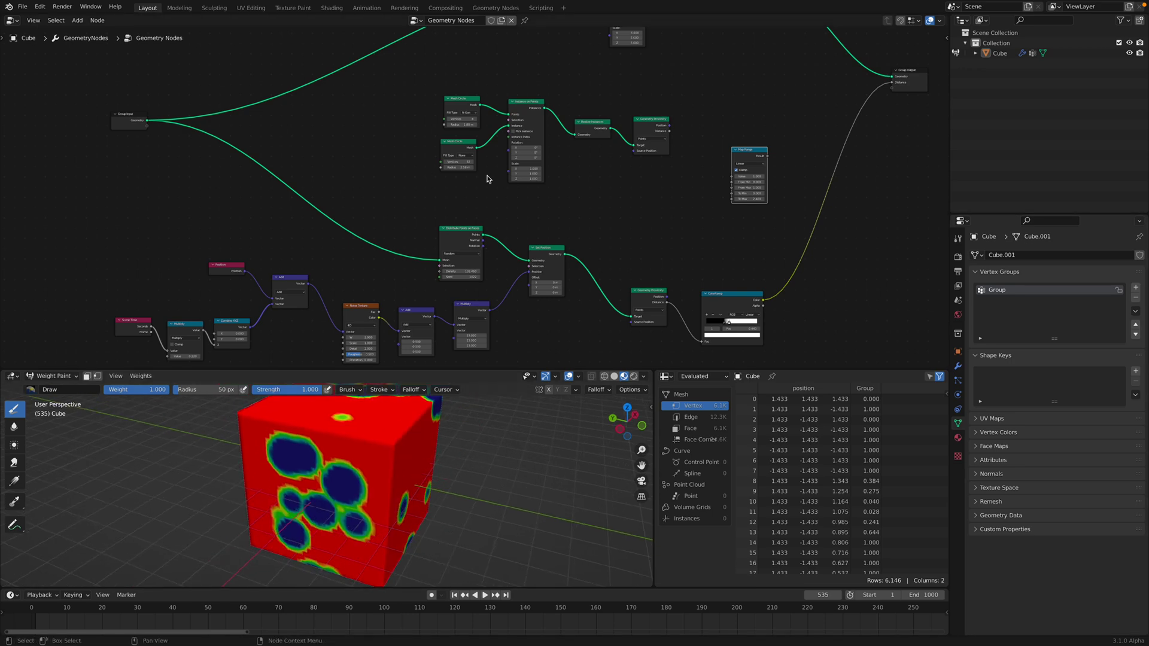
# Move the ColorRamp node up and the lower Geometry Proximity node left toward the Set Position node.
pyautogui.moveTo(487, 179); pyautogui.dragTo(432, 230, button='middle')
pyautogui.moveTo(559, 285); pyautogui.dragTo(572, 247, button='middle')
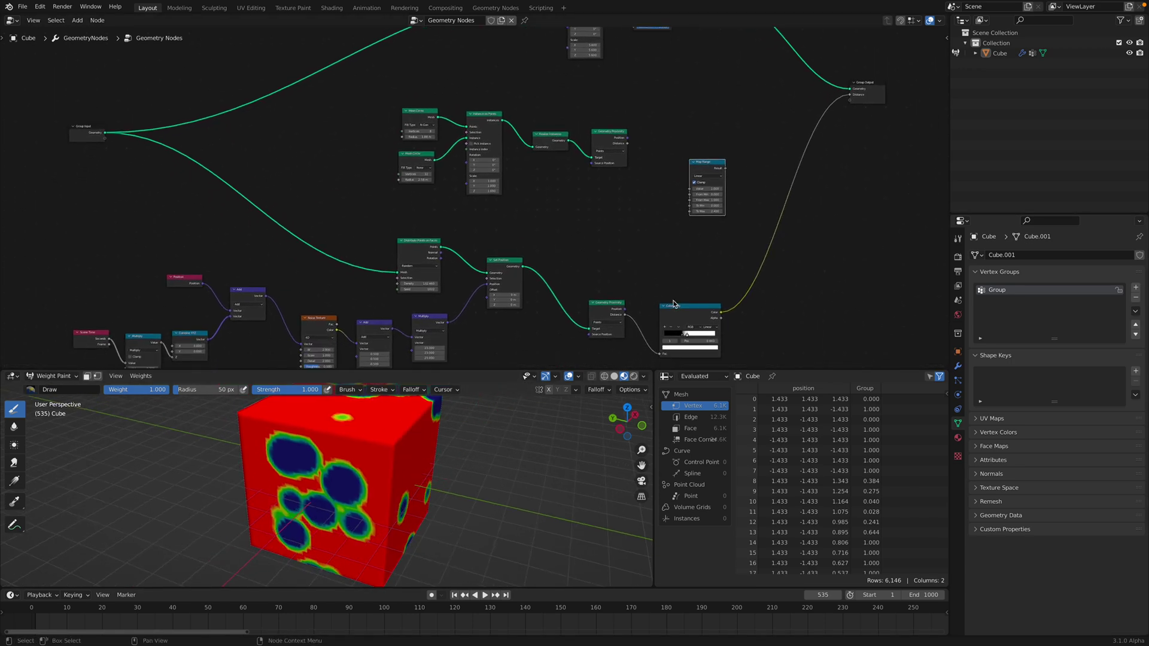
pyautogui.moveTo(674, 304); pyautogui.dragTo(685, 247)
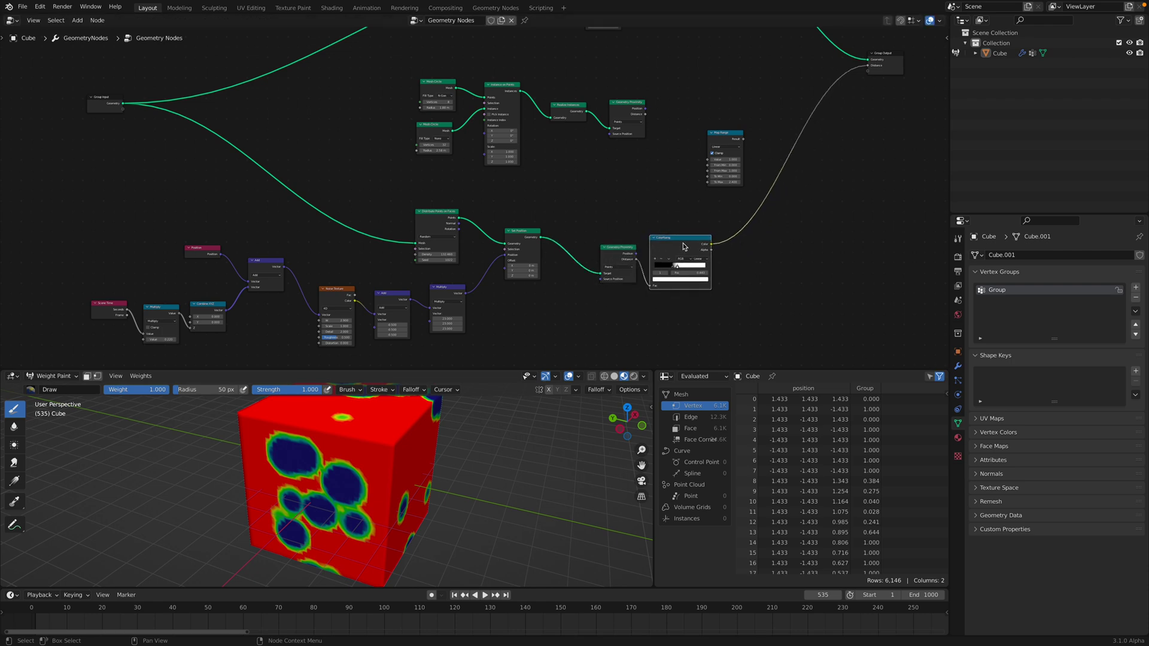
pyautogui.scroll(4, 527, 249)
pyautogui.moveTo(523, 246)
pyautogui.mouseDown(button='middle')
pyautogui.moveTo(521, 224)
pyautogui.moveTo(408, 188)
pyautogui.mouseUp(button='middle')
pyautogui.moveTo(482, 203); pyautogui.dragTo(537, 244, button='middle')
pyautogui.moveTo(417, 196)
pyautogui.mouseDown(button='middle')
pyautogui.moveTo(424, 292)
pyautogui.moveTo(367, 274)
pyautogui.moveTo(334, 240)
pyautogui.moveTo(319, 179)
pyautogui.mouseUp(button='middle')
pyautogui.moveTo(607, 263); pyautogui.dragTo(577, 259)
pyautogui.scroll(-1, 629, 263)
pyautogui.moveTo(647, 250); pyautogui.dragTo(672, 231, button='middle')
pyautogui.moveTo(726, 252); pyautogui.dragTo(734, 237)
pyautogui.moveTo(562, 258); pyautogui.dragTo(614, 235, button='middle')
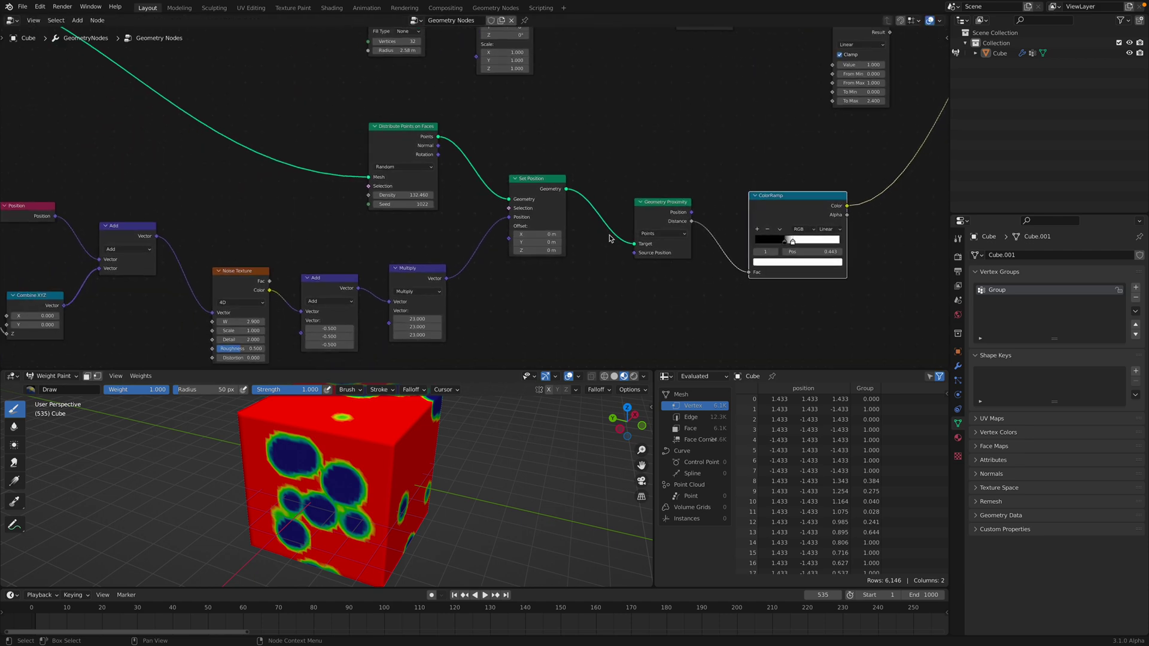
# Play the animation and examine the changing weights on the cube, then stop playback.
pyautogui.press('space')
pyautogui.moveTo(418, 497); pyautogui.dragTo(373, 451, button='middle')
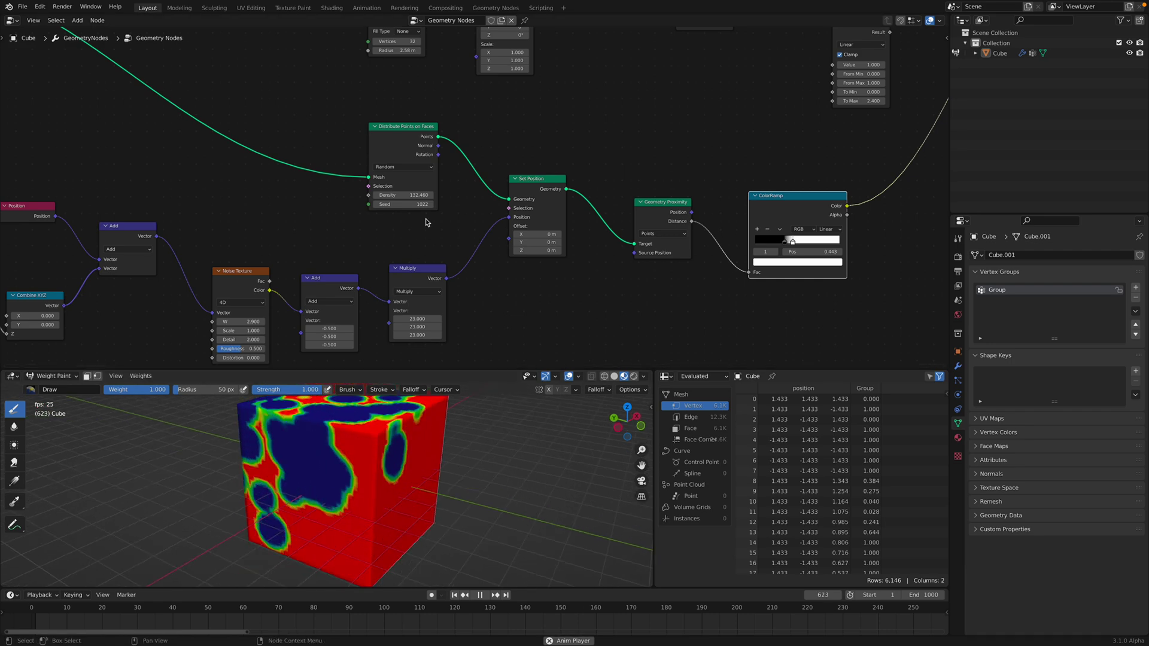
pyautogui.scroll(-3, 465, 243)
pyautogui.press('space')
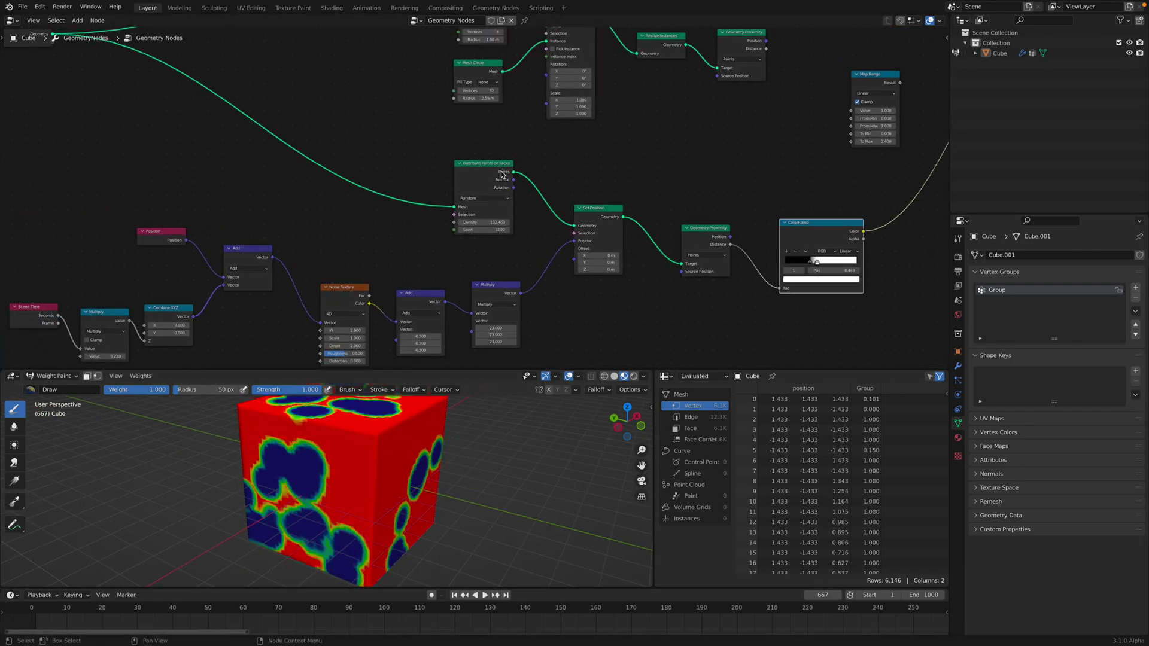
# Set the Distribute Points on Faces density to about 91 and seed to 1124, and briefly preview the animation.
pyautogui.scroll(2, 516, 212)
pyautogui.scroll(1, 516, 213)
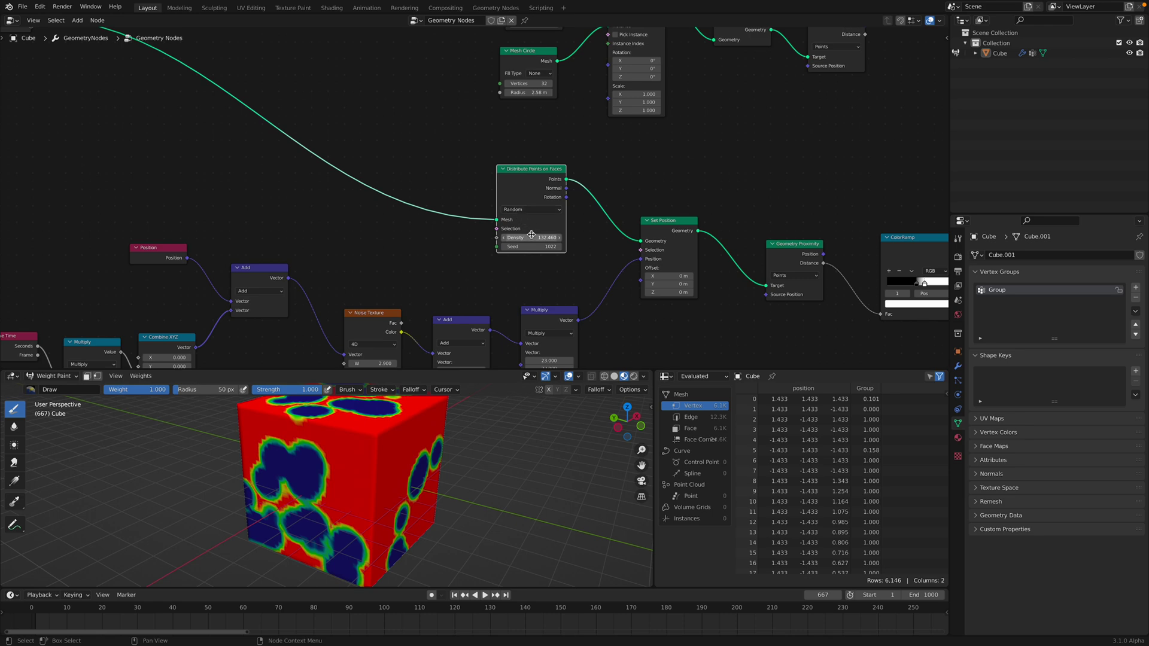
pyautogui.moveTo(530, 238)
pyautogui.mouseDown()
pyautogui.moveTo(497, 237)
pyautogui.moveTo(542, 238)
pyautogui.moveTo(515, 238)
pyautogui.mouseUp()
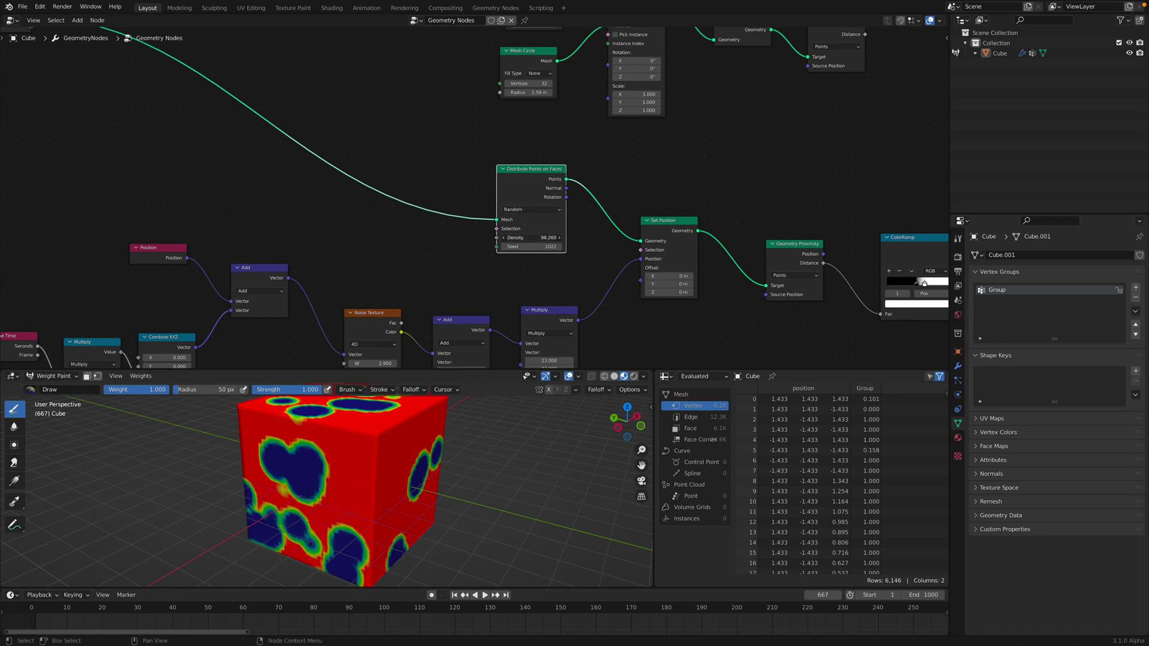
pyautogui.moveTo(537, 246); pyautogui.dragTo(554, 221)
pyautogui.scroll(-1, 560, 221)
pyautogui.moveTo(530, 246); pyautogui.dragTo(557, 212, button='middle')
pyautogui.press('space')
pyautogui.press('space')
# Play the animation with the Set Position node muted, view the cube, and unmute the node.
pyautogui.press('m')
pyautogui.moveTo(490, 458); pyautogui.dragTo(523, 441, button='middle')
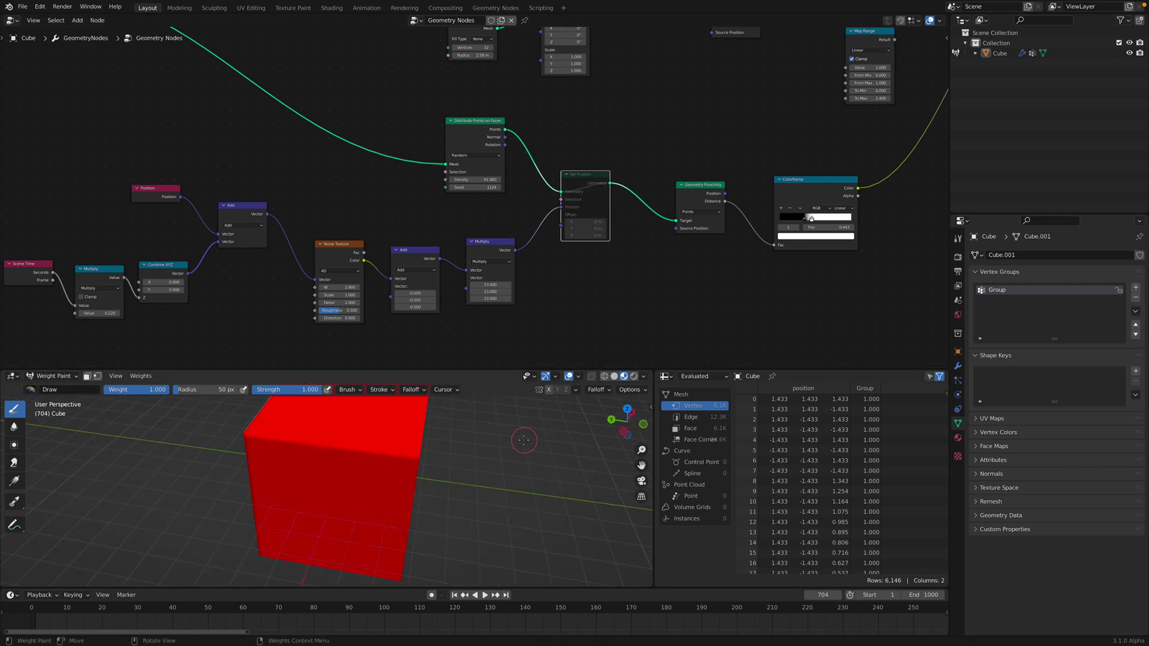
pyautogui.press('space')
pyautogui.moveTo(413, 437); pyautogui.dragTo(422, 629, button='middle')
pyautogui.press('space')
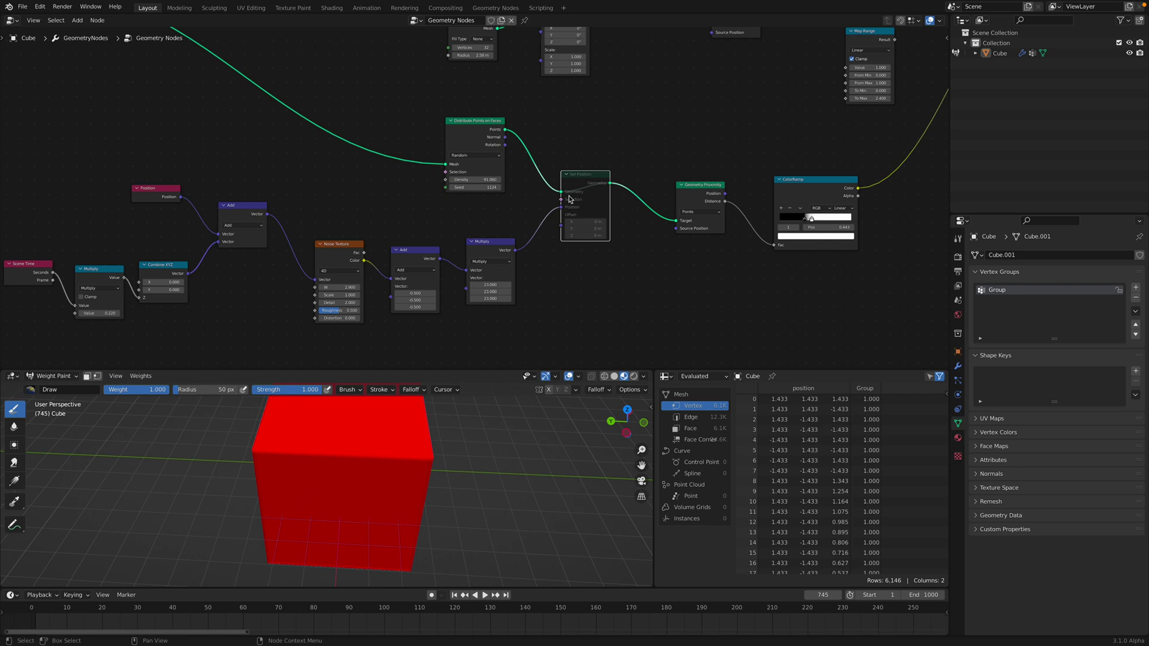
pyautogui.press('m')
# Set all three vector values of the Multiply node before Set Position to 0 and view the cube.
pyautogui.moveTo(591, 230); pyautogui.dragTo(616, 223, button='middle')
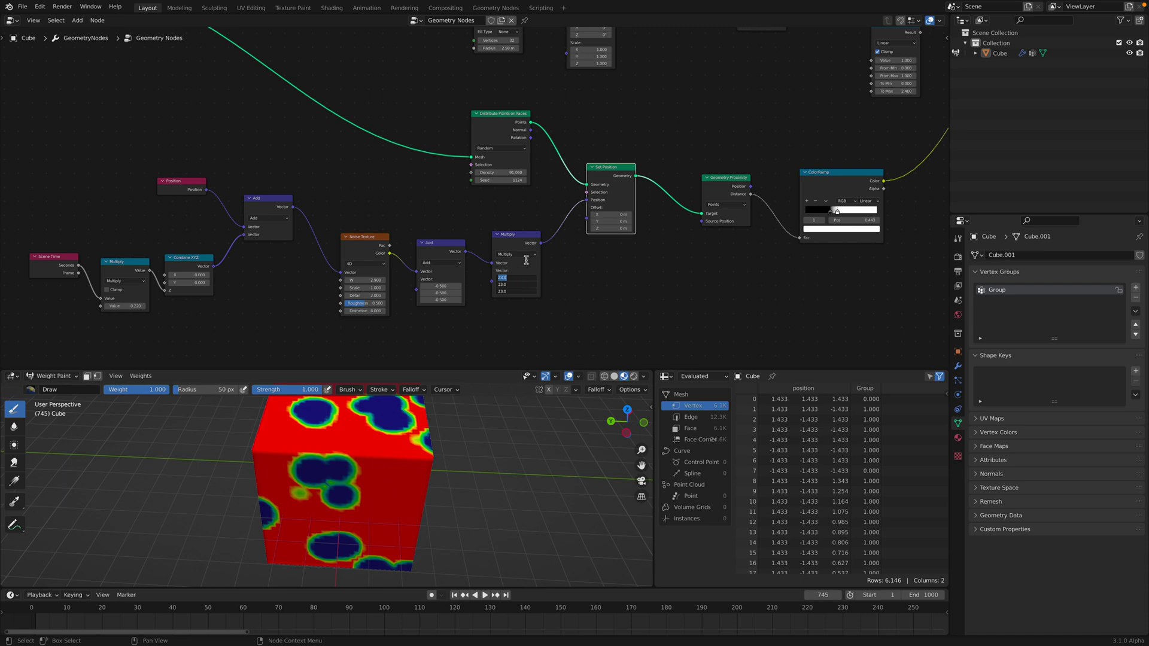
pyautogui.write('0')
pyautogui.press('Return')
pyautogui.moveTo(491, 449); pyautogui.dragTo(473, 419, button='middle')
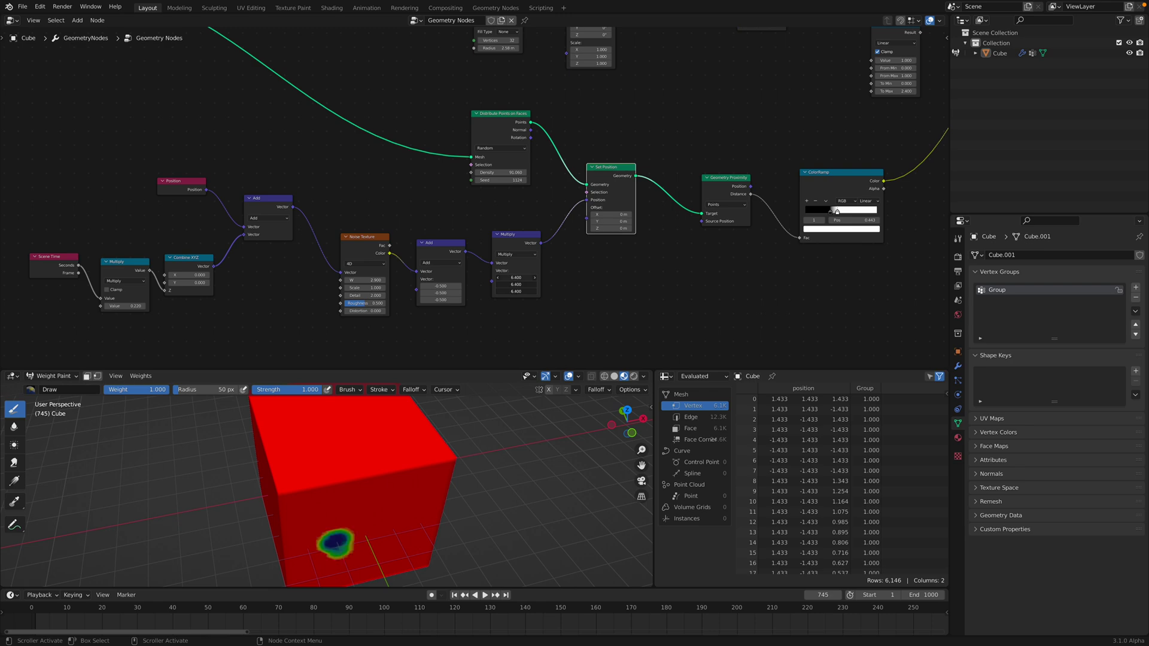
# Raise all three vector values of the Multiply node before Set Position to 35.400, with the animation playing.
pyautogui.moveTo(516, 277); pyautogui.dragTo(540, 278)
pyautogui.scroll(-2, 431, 479)
pyautogui.moveTo(431, 491); pyautogui.dragTo(489, 467, button='middle')
pyautogui.press('space')
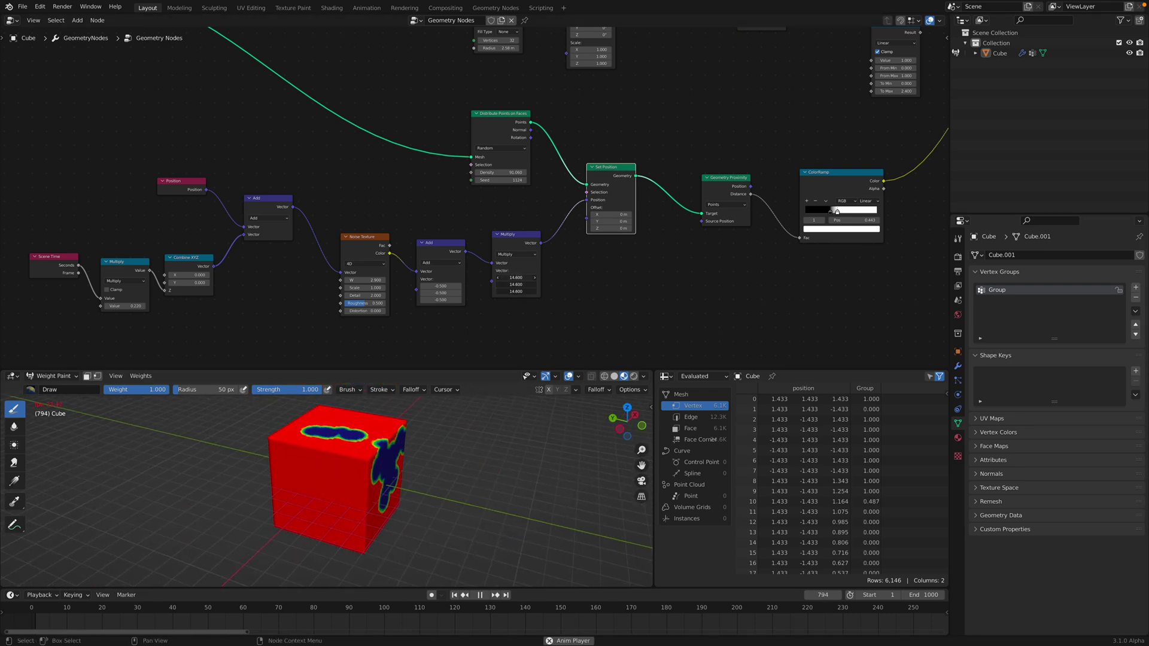
pyautogui.moveTo(516, 278); pyautogui.dragTo(516, 278)
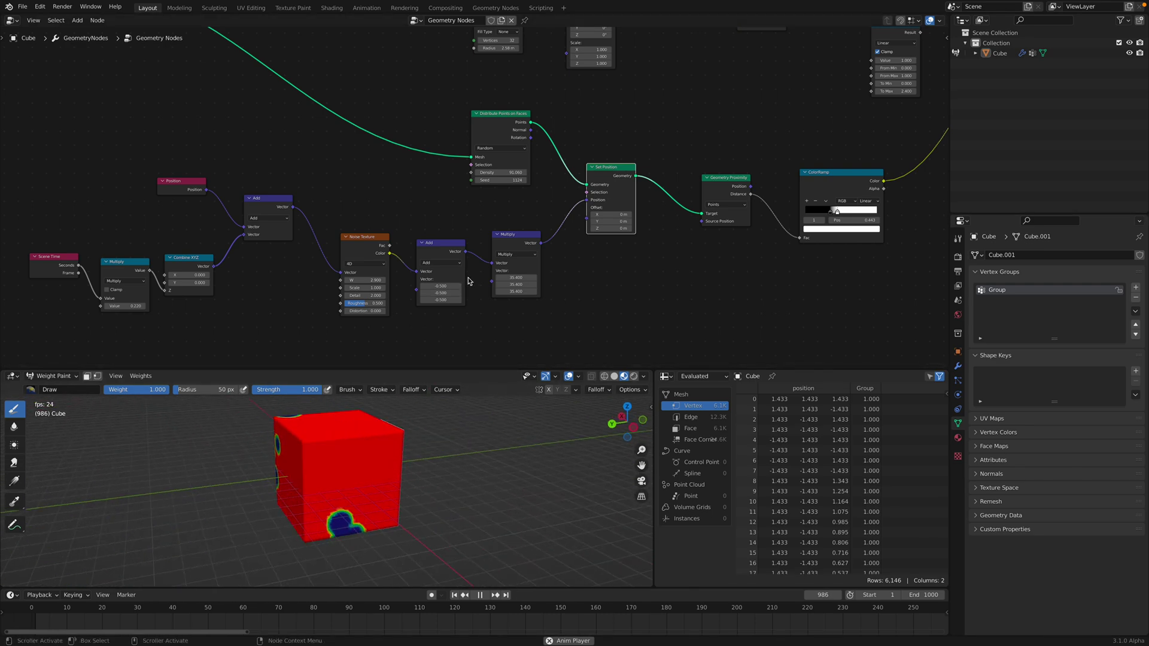
# Set the Distribute Points on Faces density to 101.460 and seed to 1244, and view the resulting weights.
pyautogui.moveTo(515, 136); pyautogui.dragTo(498, 192, button='middle')
pyautogui.moveTo(475, 185); pyautogui.dragTo(451, 181)
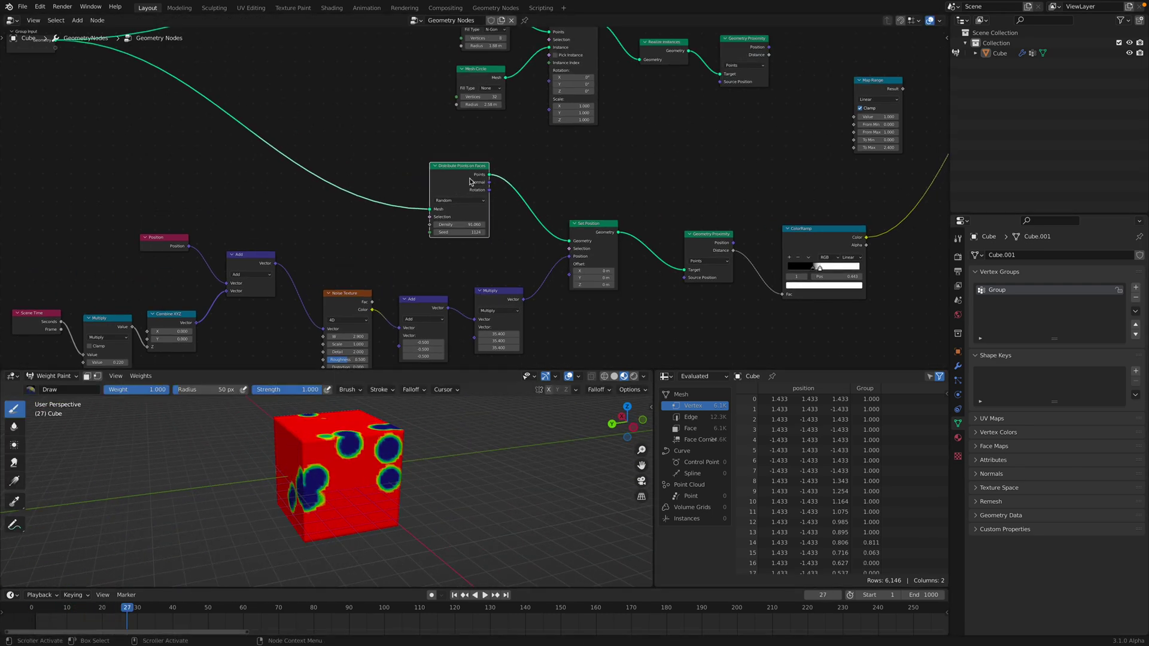
pyautogui.moveTo(473, 185); pyautogui.dragTo(491, 189)
pyautogui.moveTo(508, 224); pyautogui.dragTo(556, 222, button='middle')
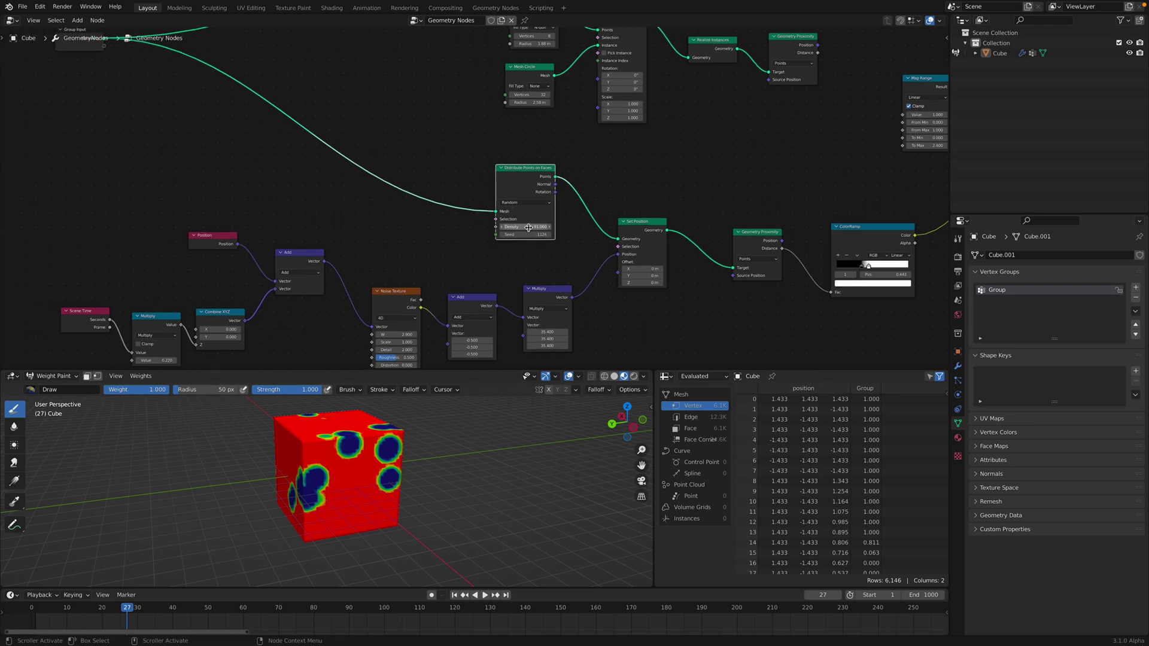
pyautogui.moveTo(525, 235); pyautogui.dragTo(597, 235)
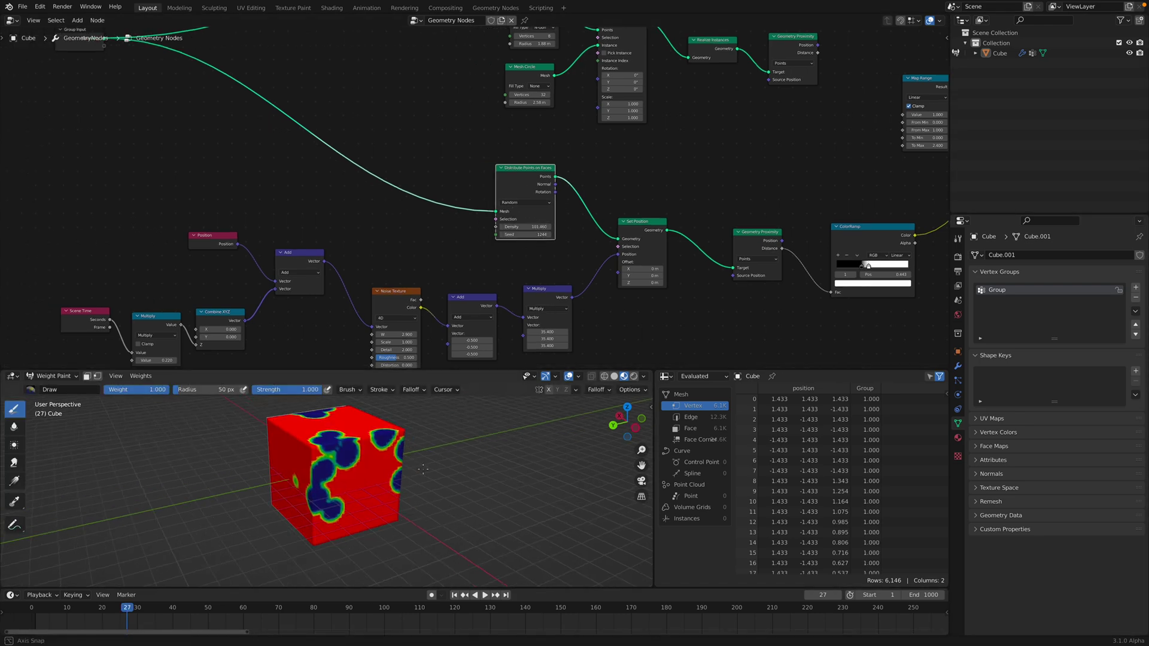
pyautogui.moveTo(339, 443); pyautogui.dragTo(376, 457, button='middle')
# Nudge the Position node and shift the first Add and Noise Texture nodes left.
pyautogui.moveTo(346, 243); pyautogui.dragTo(380, 205, button='middle')
pyautogui.scroll(2, 353, 212)
pyautogui.moveTo(216, 200); pyautogui.dragTo(203, 190)
pyautogui.moveTo(218, 196); pyautogui.dragTo(232, 190)
pyautogui.moveTo(314, 229); pyautogui.dragTo(304, 232)
pyautogui.moveTo(413, 272); pyautogui.dragTo(378, 249)
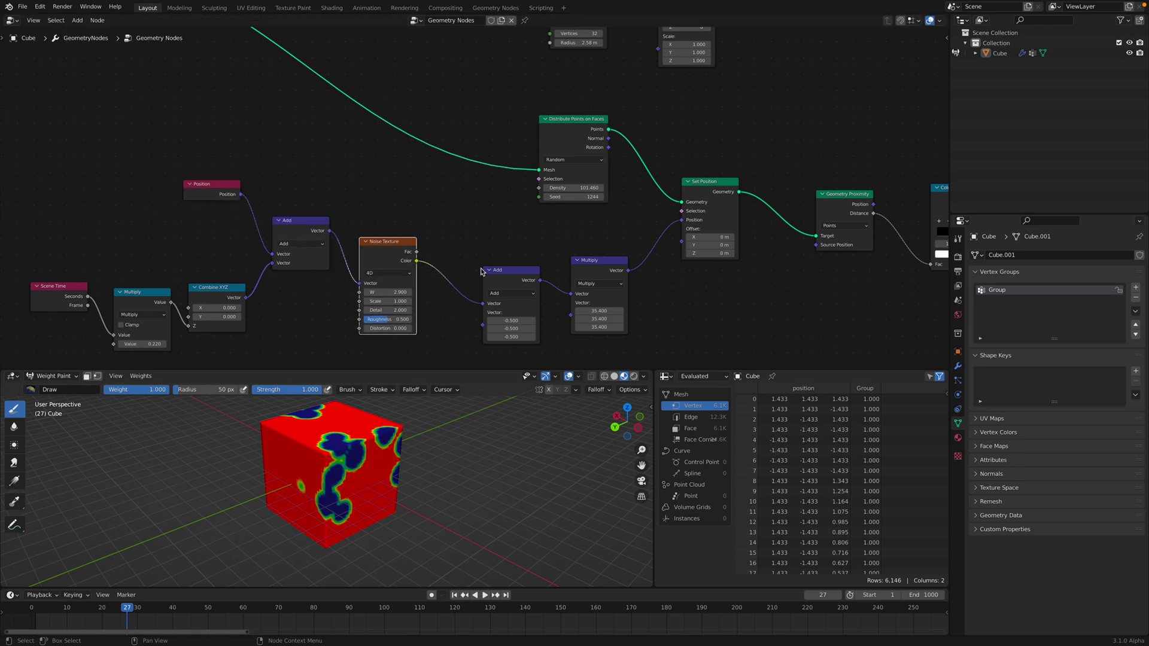
# Shift the second Add, Noise Texture, vector Multiply, Distribute Points on Faces and Set Position nodes slightly left.
pyautogui.moveTo(497, 275); pyautogui.dragTo(466, 265)
pyautogui.moveTo(396, 249); pyautogui.dragTo(386, 249)
pyautogui.moveTo(597, 270); pyautogui.dragTo(574, 264)
pyautogui.moveTo(571, 139); pyautogui.dragTo(533, 126)
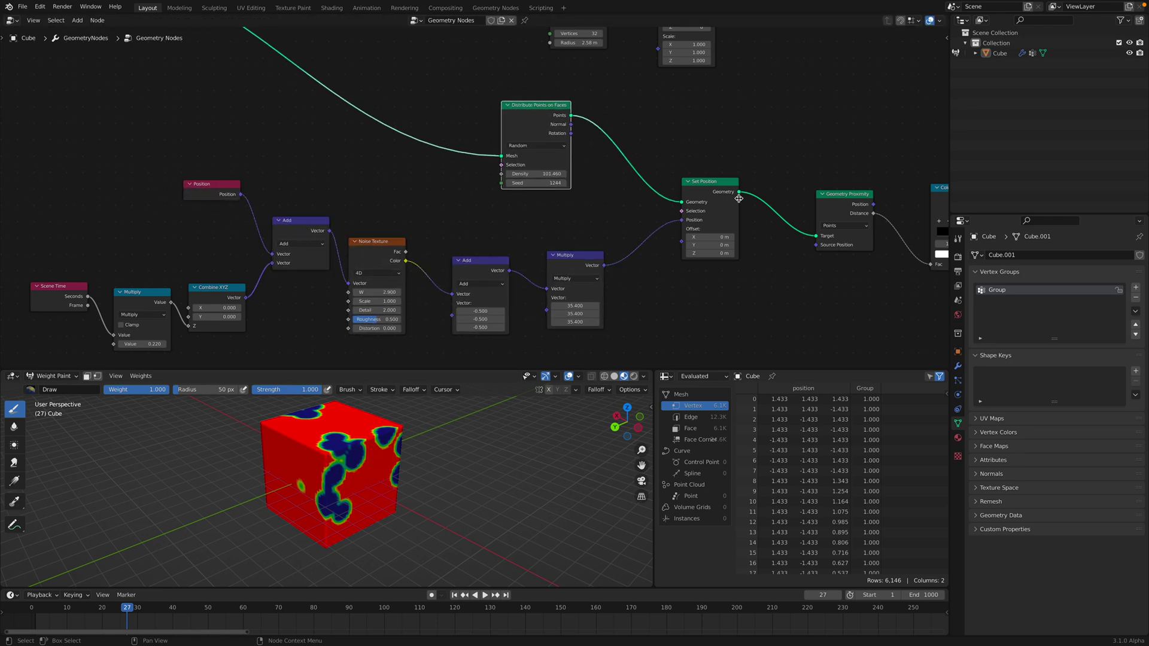
pyautogui.moveTo(711, 193); pyautogui.dragTo(699, 190)
# Move the Noise Texture node slightly down and the first Add node slightly left.
pyautogui.moveTo(579, 195); pyautogui.dragTo(616, 183, button='middle')
pyautogui.moveTo(233, 228); pyautogui.dragTo(247, 208, button='middle')
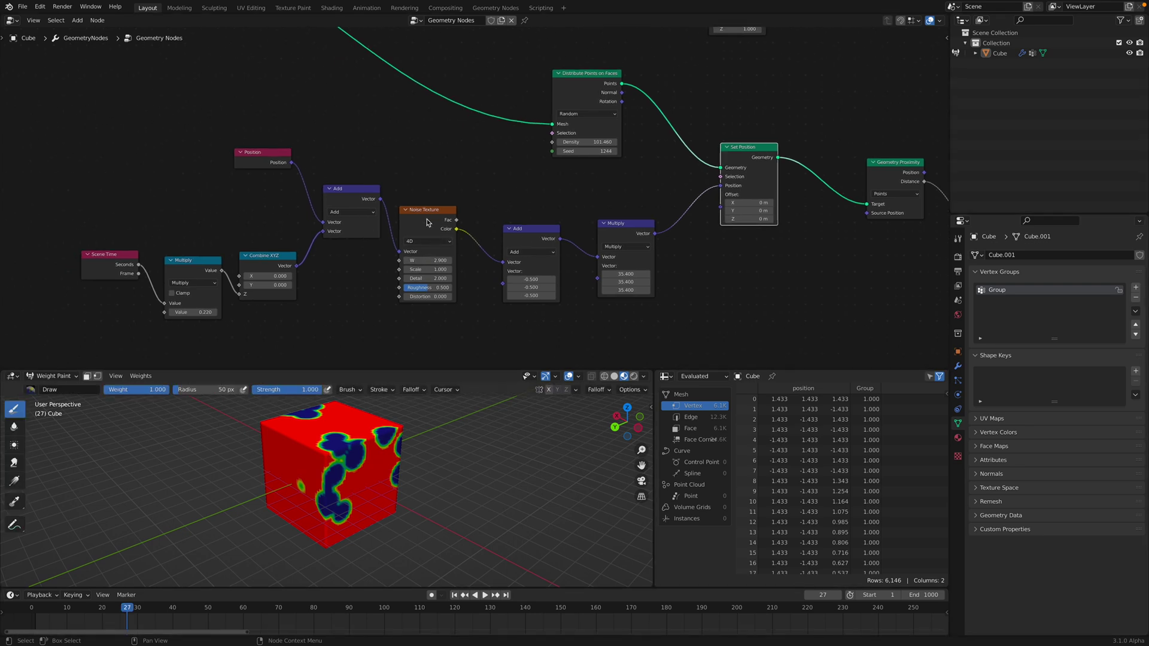
pyautogui.moveTo(429, 223); pyautogui.dragTo(432, 234)
pyautogui.moveTo(377, 210); pyautogui.dragTo(368, 216)
pyautogui.moveTo(442, 239); pyautogui.dragTo(440, 240)
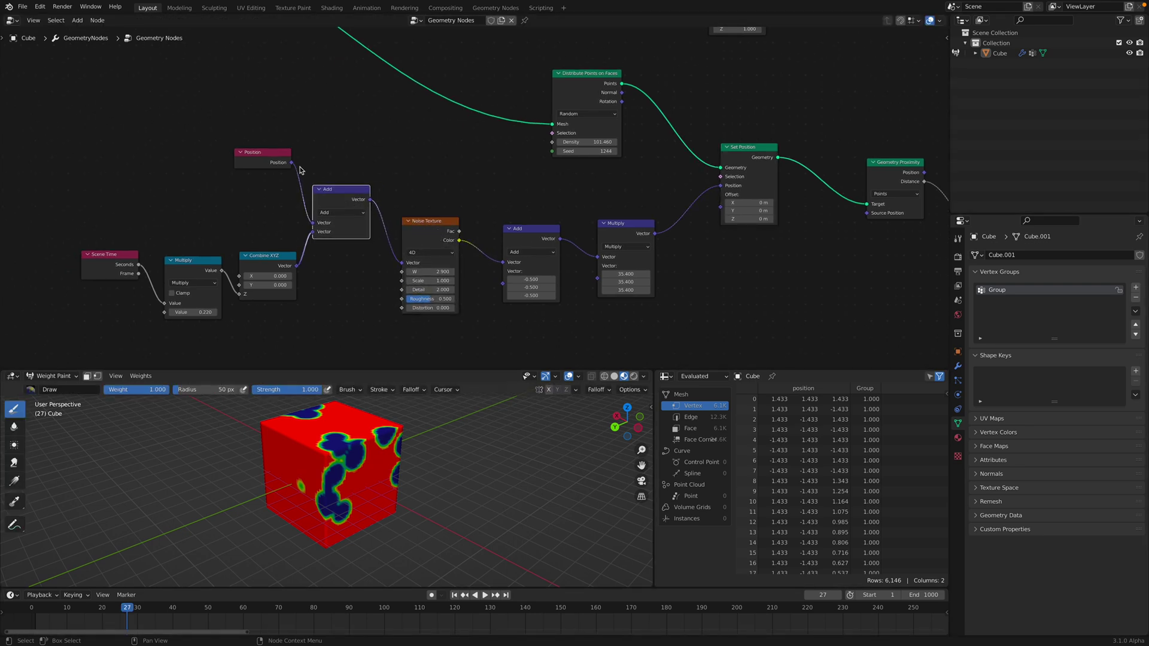
# Reposition the first Add and Combine XYZ nodes slightly and spread the Scene Time branch further left.
pyautogui.moveTo(317, 189); pyautogui.dragTo(321, 198)
pyautogui.moveTo(266, 256); pyautogui.dragTo(263, 250)
pyautogui.moveTo(191, 260); pyautogui.dragTo(102, 256)
pyautogui.moveTo(102, 256); pyautogui.dragTo(231, 245, button='middle')
pyautogui.scroll(2, 359, 242)
pyautogui.moveTo(423, 242); pyautogui.dragTo(375, 247, button='middle')
# Nudge the Noise Texture and first Add nodes up and left, and move the Scene Time node further left.
pyautogui.moveTo(518, 229); pyautogui.dragTo(511, 218)
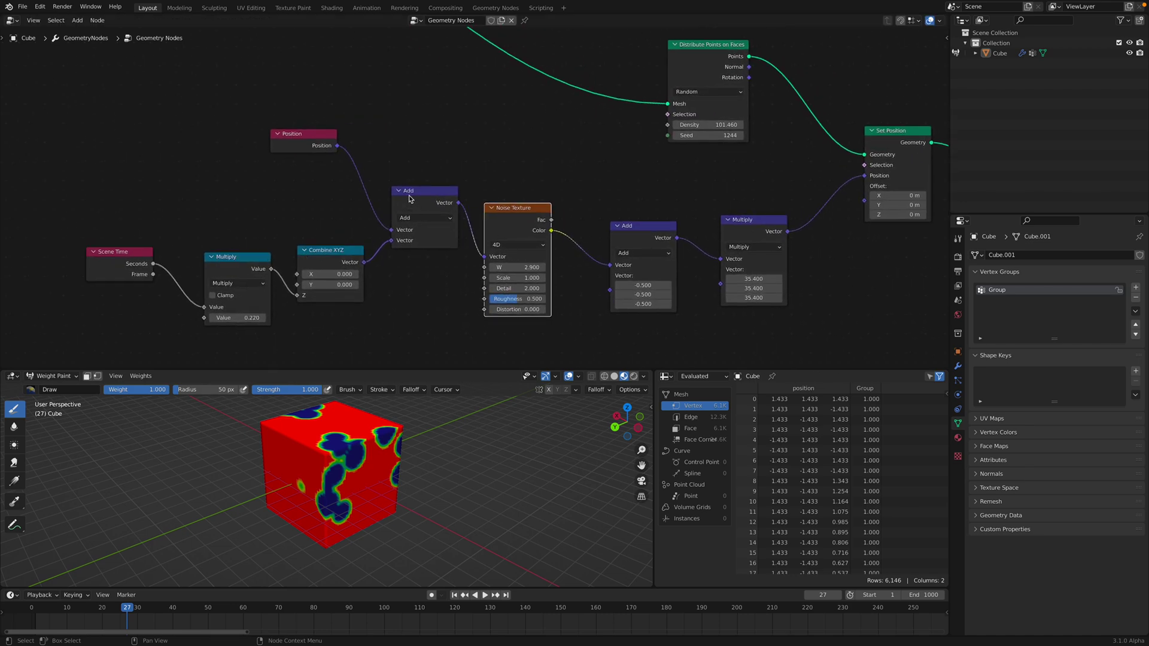
pyautogui.moveTo(409, 195); pyautogui.dragTo(395, 190)
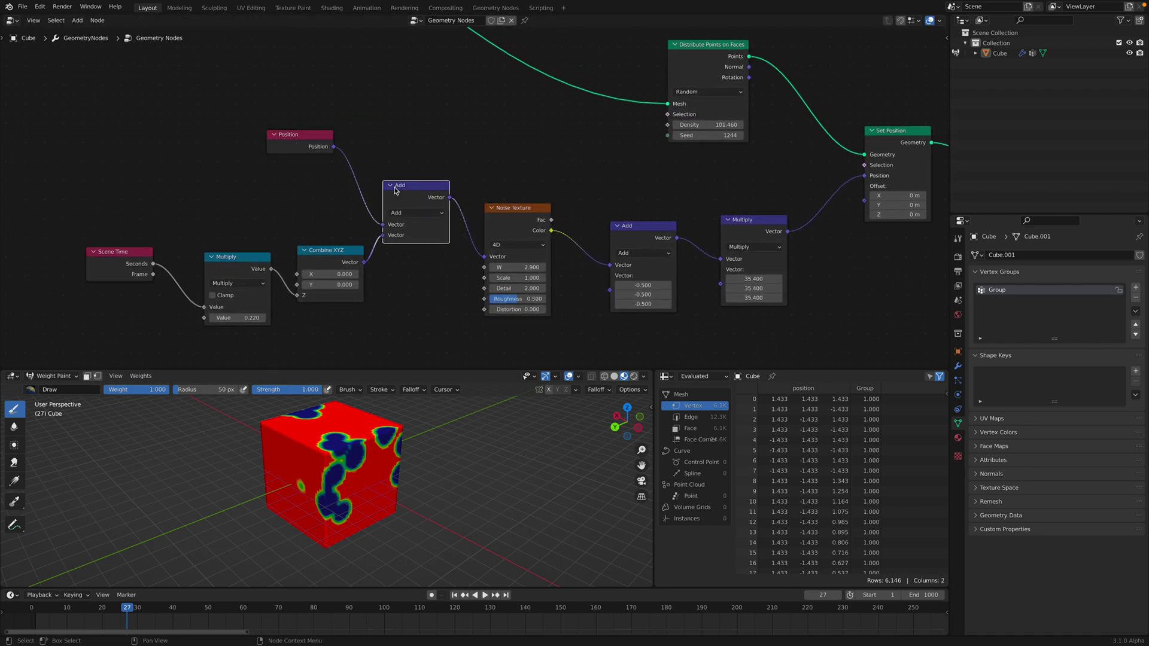
pyautogui.moveTo(149, 259); pyautogui.dragTo(86, 249)
pyautogui.scroll(1, 224, 234)
# Open the splash screen to check the program version and close it.
pyautogui.click(10, 8)
pyautogui.click(36, 22)
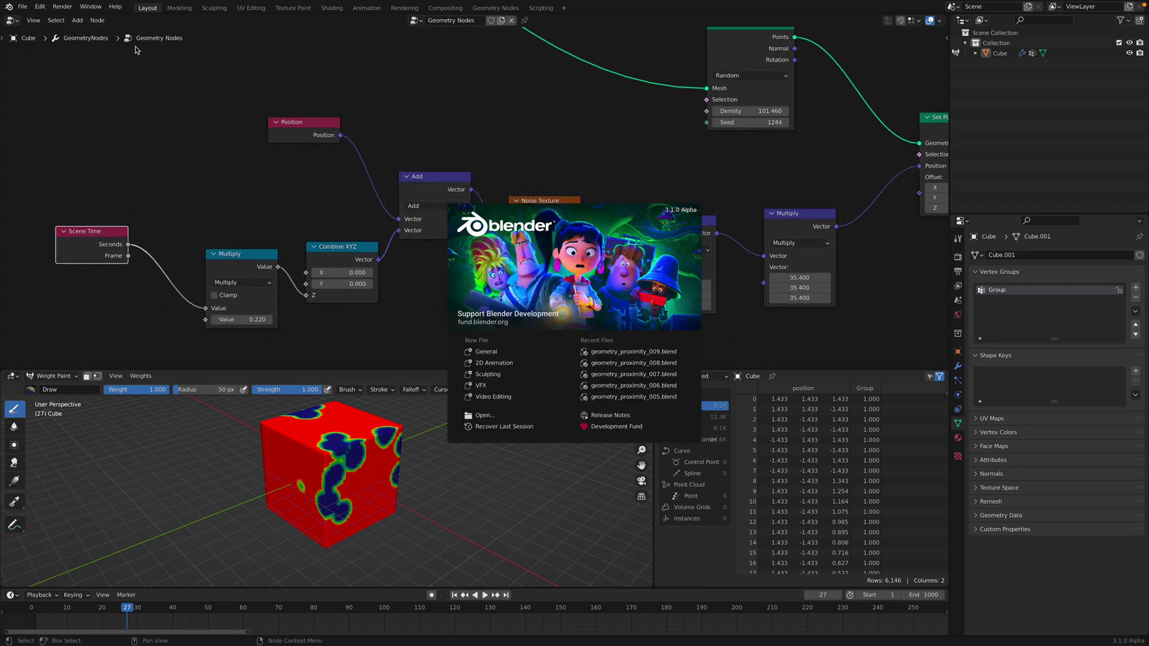
pyautogui.click(102, 239)
# Bring the Scene Time, Multiply, Combine XYZ and Position nodes closer together, playing the animation briefly in between.
pyautogui.moveTo(102, 241); pyautogui.dragTo(131, 252)
pyautogui.moveTo(217, 270); pyautogui.dragTo(208, 257)
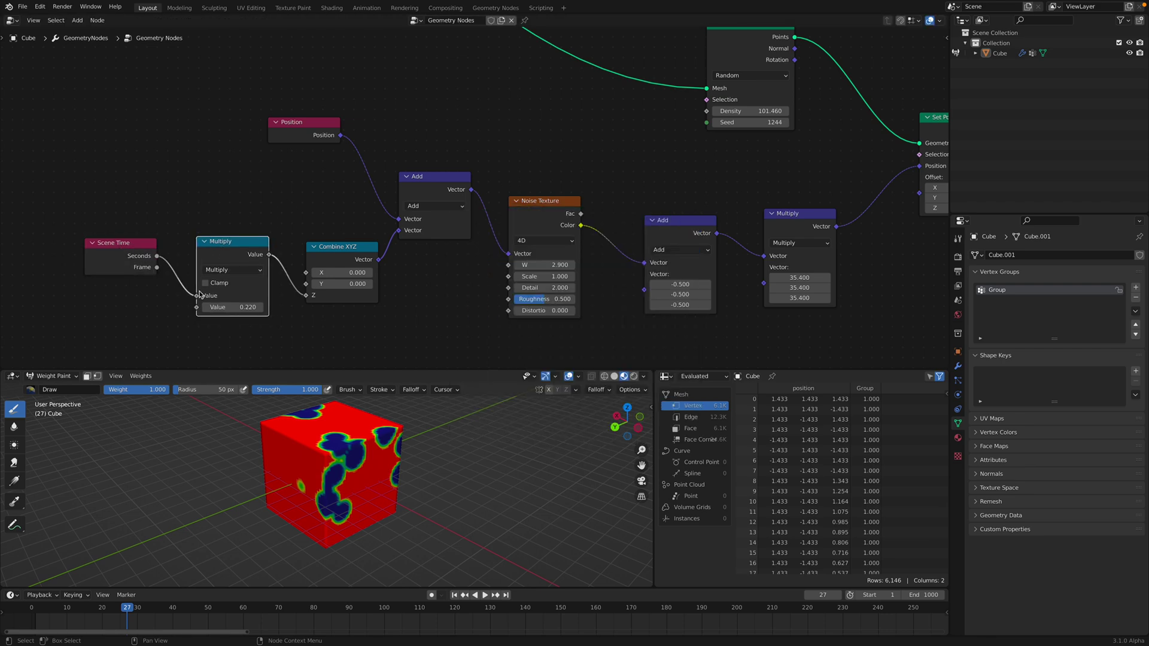
pyautogui.press('space')
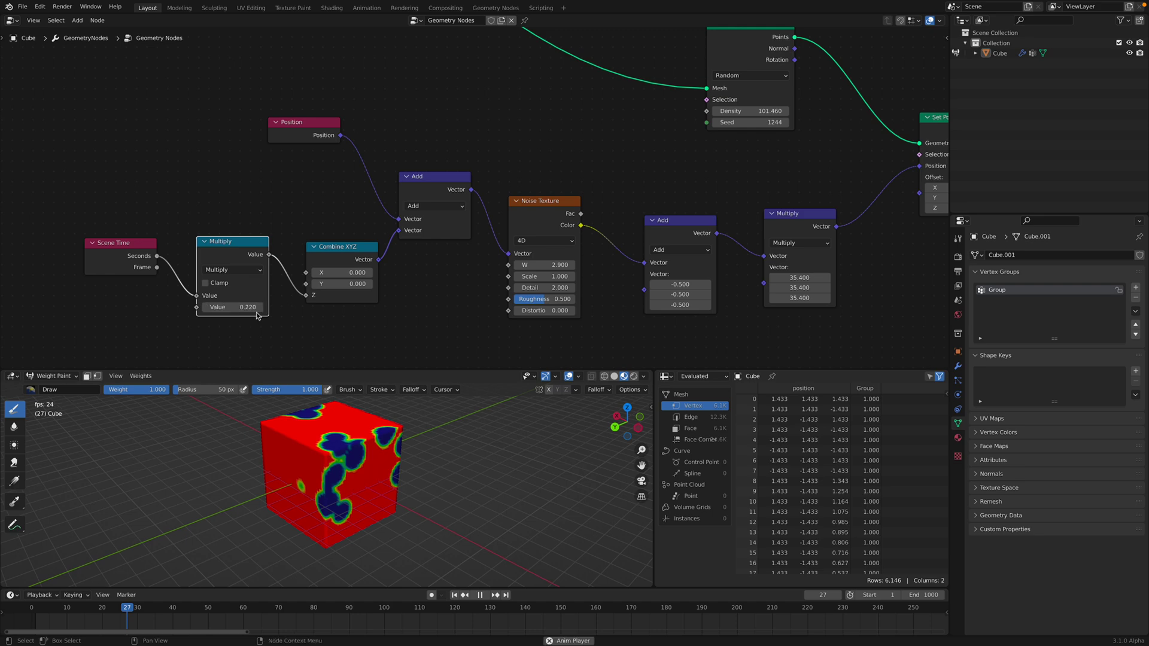
pyautogui.moveTo(319, 282); pyautogui.dragTo(301, 276)
pyautogui.press('space')
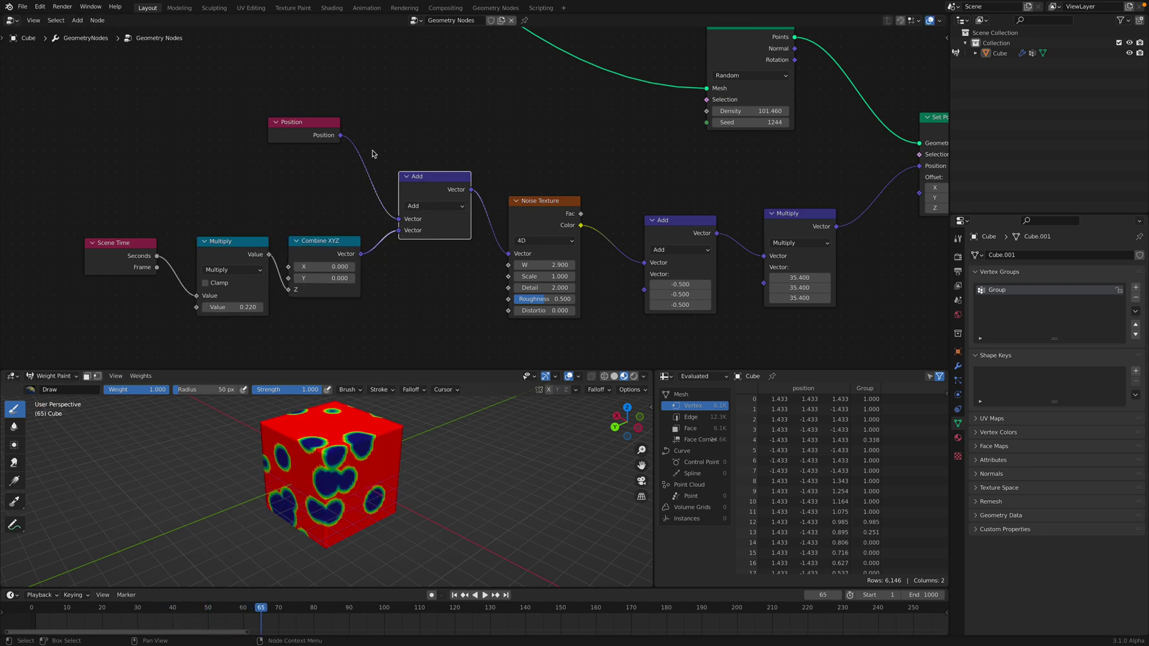
pyautogui.moveTo(307, 126); pyautogui.dragTo(331, 145)
pyautogui.scroll(-2, 408, 164)
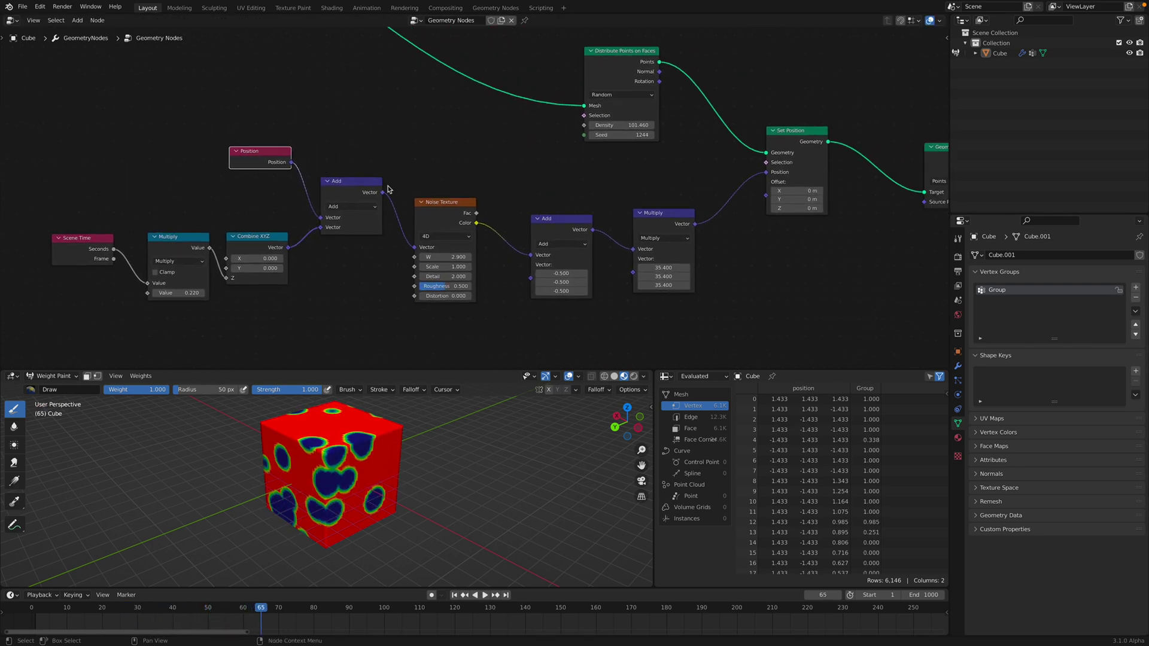
# Set the Noise Texture's W to 3.080 and its Scale to 1.0 while the animation plays.
pyautogui.click(439, 210)
pyautogui.moveTo(394, 191); pyautogui.dragTo(368, 175, button='middle')
pyautogui.press('space')
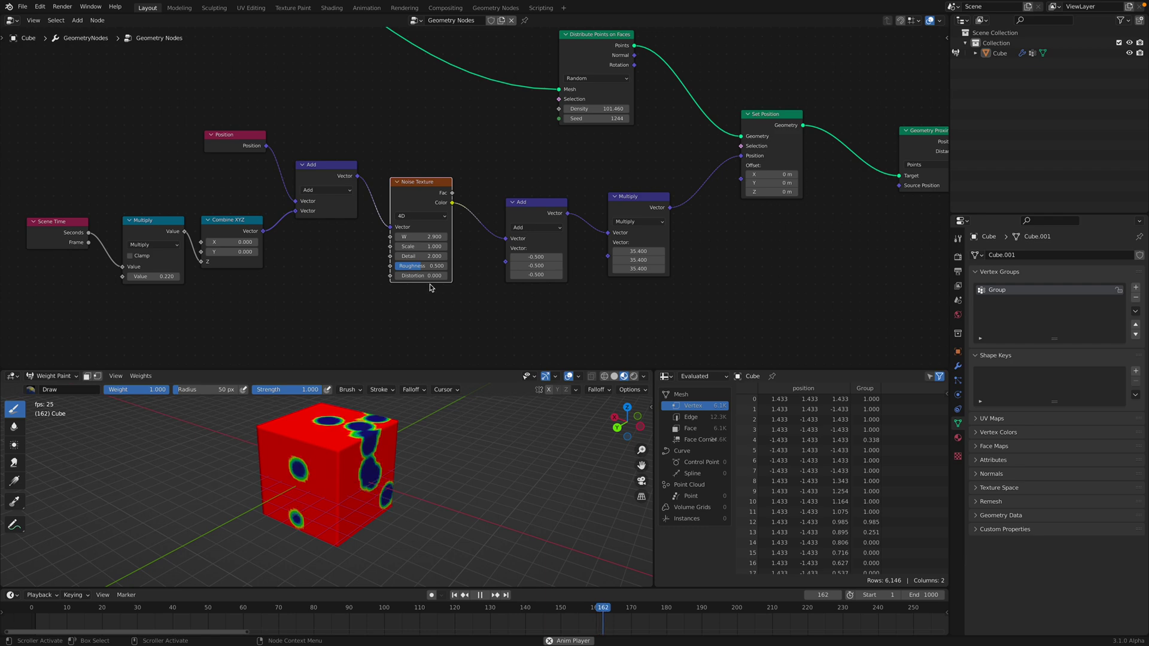
pyautogui.moveTo(432, 237); pyautogui.dragTo(455, 246)
pyautogui.click(427, 247)
pyautogui.write('1.8')
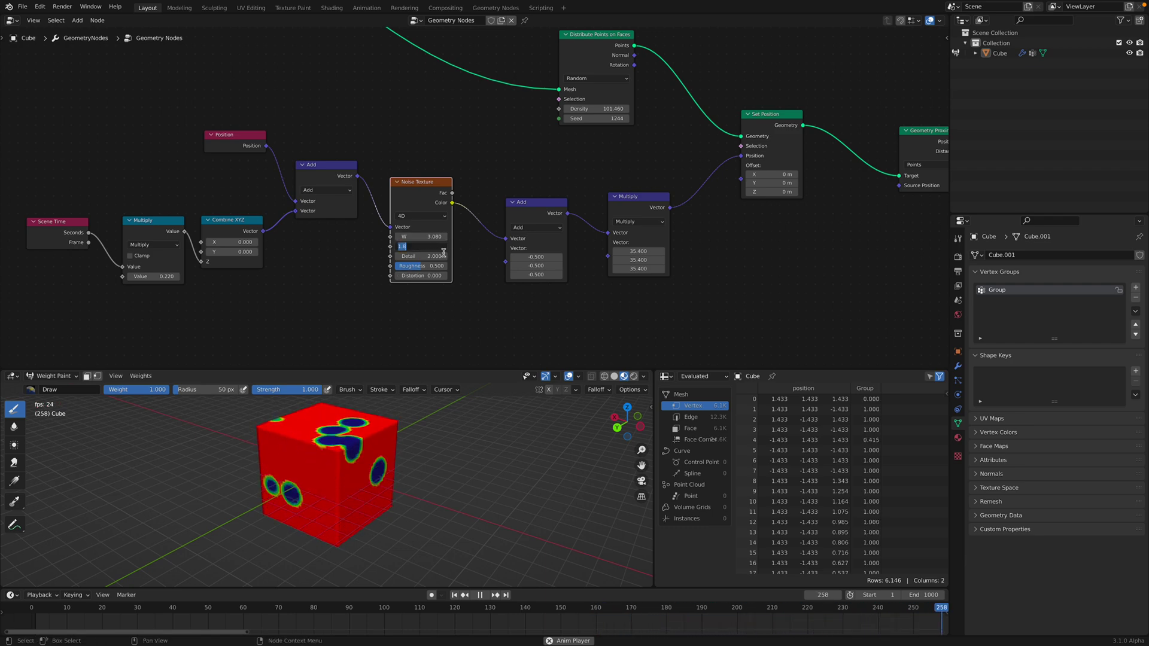
pyautogui.press('Return')
pyautogui.press('space')
# Move the Add node that follows the Noise Texture slightly closer to it.
pyautogui.moveTo(543, 212); pyautogui.dragTo(481, 216, button='middle')
pyautogui.moveTo(482, 219); pyautogui.dragTo(451, 206)
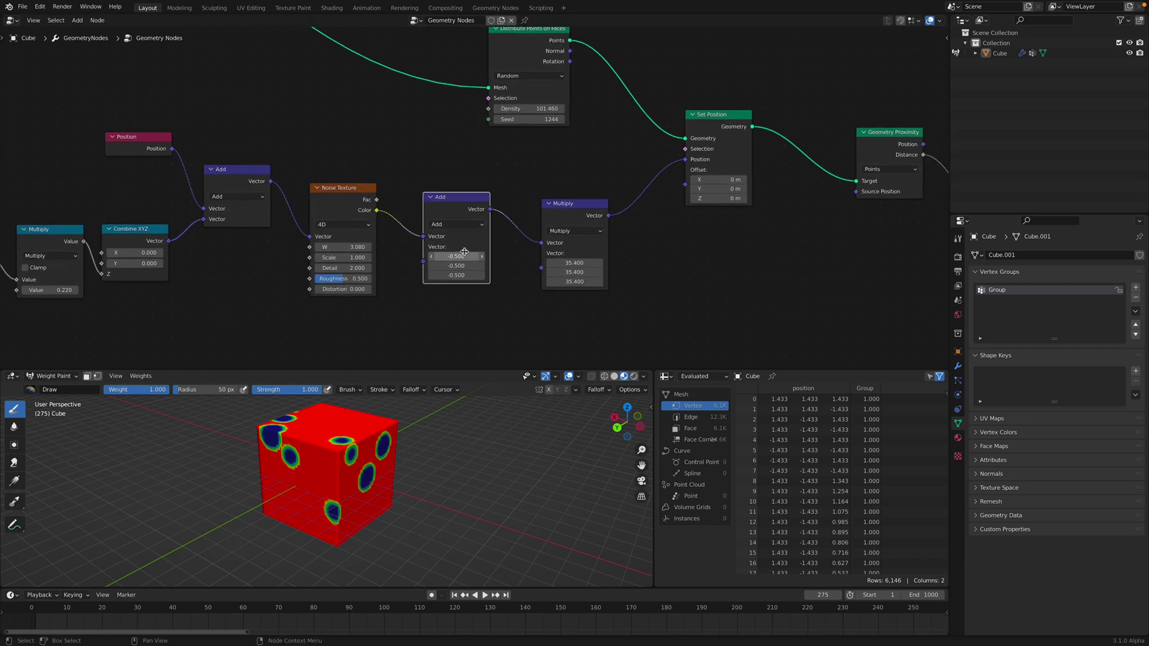
pyautogui.scroll(1, 464, 252)
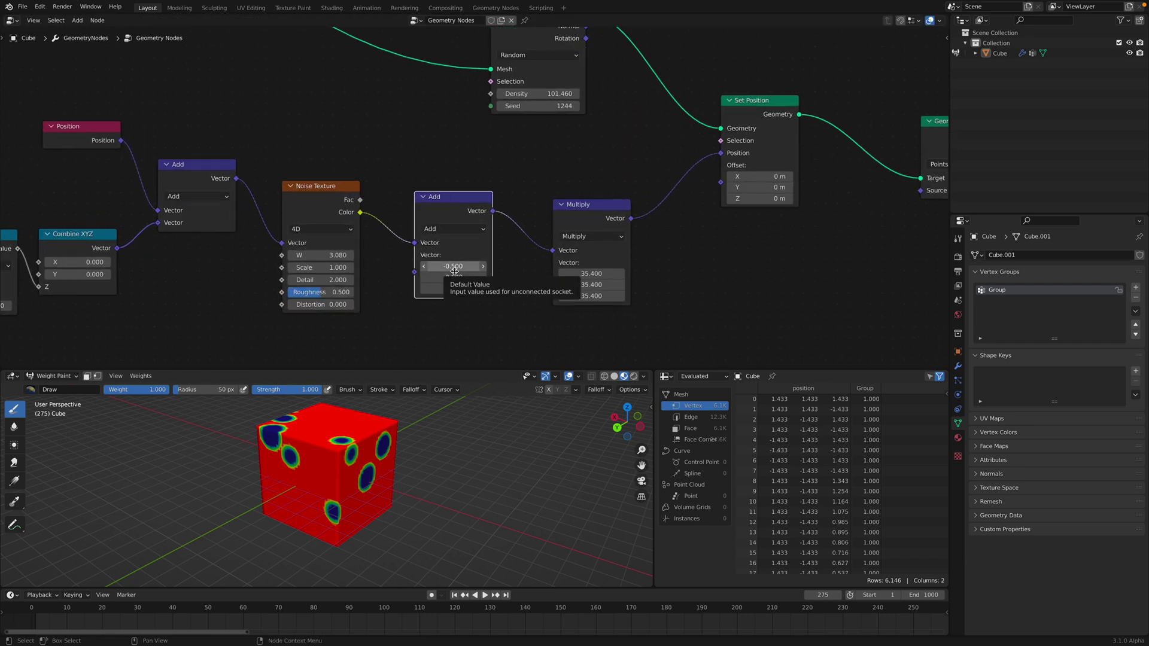
# Set all three vector values of the last Multiply node to 20.800, playing the animation to check the effect.
pyautogui.click(594, 220)
pyautogui.moveTo(595, 220); pyautogui.dragTo(478, 247, button='middle')
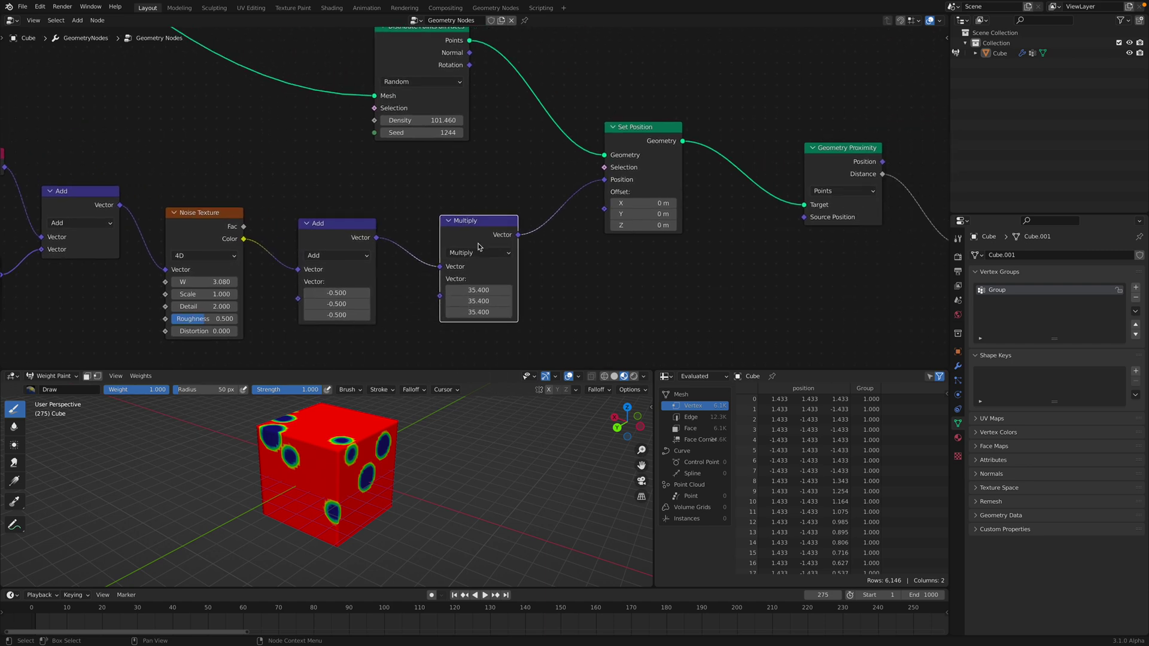
pyautogui.moveTo(479, 312); pyautogui.dragTo(539, 311)
pyautogui.press('space')
pyautogui.moveTo(479, 291); pyautogui.dragTo(431, 291)
pyautogui.press('space')
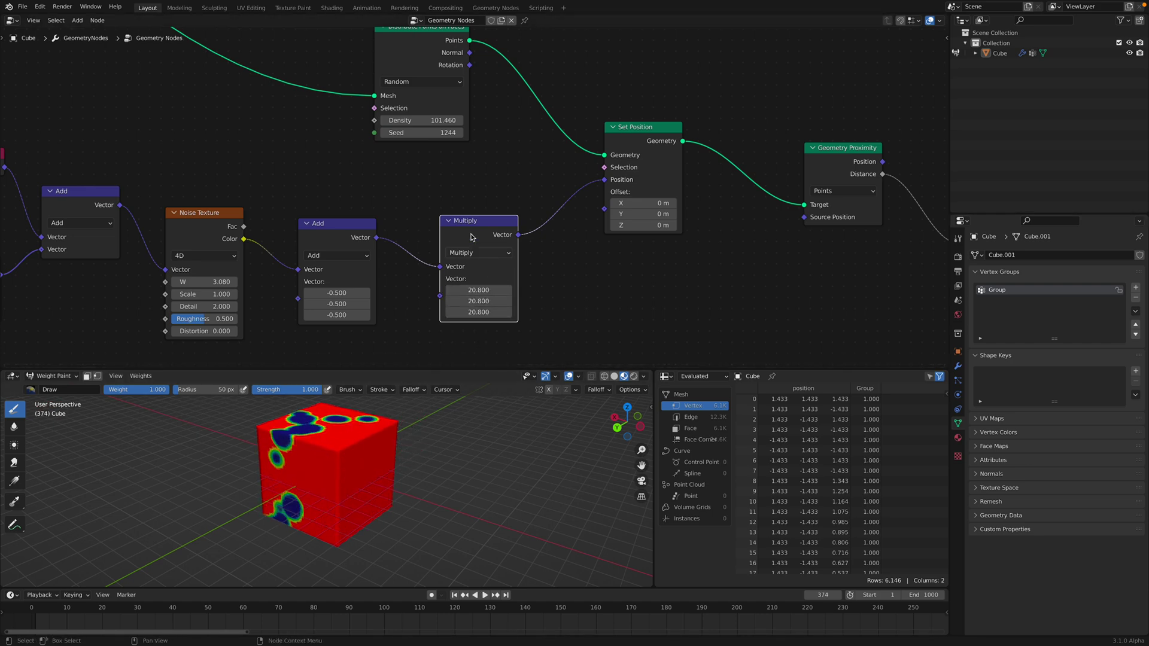
# Reposition the Set Position node and shift the Distribute Points on Faces node closer to it.
pyautogui.moveTo(602, 181); pyautogui.dragTo(551, 215, button='middle')
pyautogui.moveTo(585, 169); pyautogui.dragTo(575, 165)
pyautogui.moveTo(428, 96); pyautogui.dragTo(405, 132, button='middle')
pyautogui.scroll(-1, 405, 131)
pyautogui.click(395, 107)
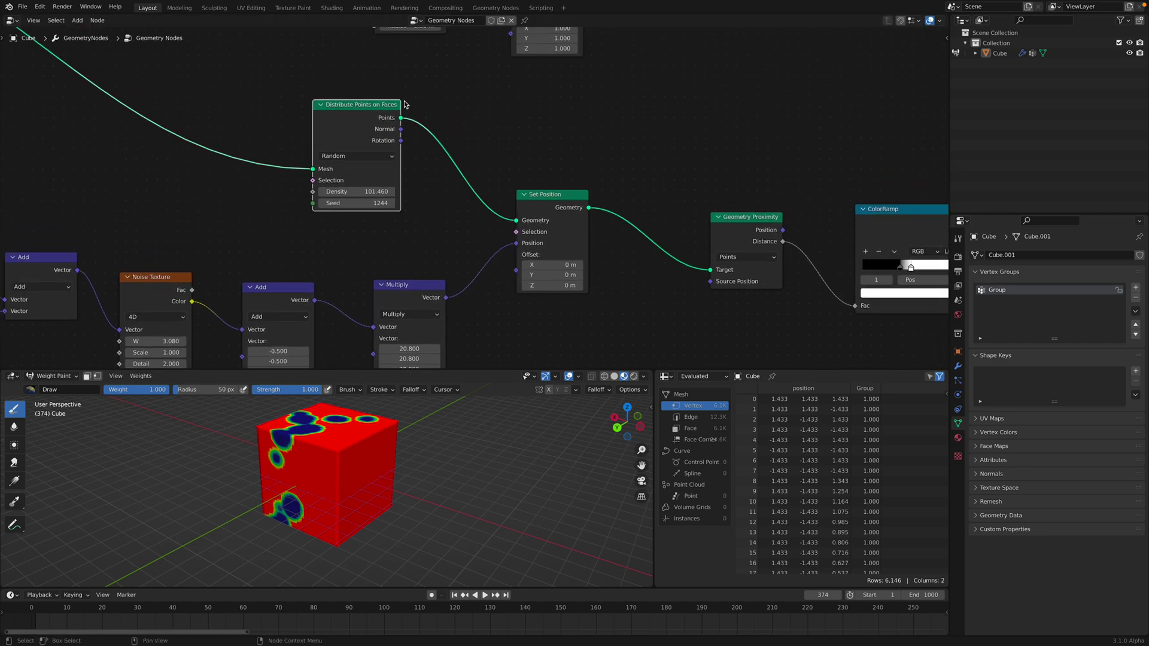
pyautogui.moveTo(373, 117); pyautogui.dragTo(419, 123)
pyautogui.scroll(-1, 473, 155)
# Reposition the Geometry Proximity node between the Set Position and ColorRamp nodes.
pyautogui.moveTo(709, 236); pyautogui.dragTo(564, 221, button='middle')
pyautogui.moveTo(572, 214); pyautogui.dragTo(531, 208)
pyautogui.scroll(-4, 368, 178)
pyautogui.moveTo(478, 210); pyautogui.dragTo(417, 234, button='middle')
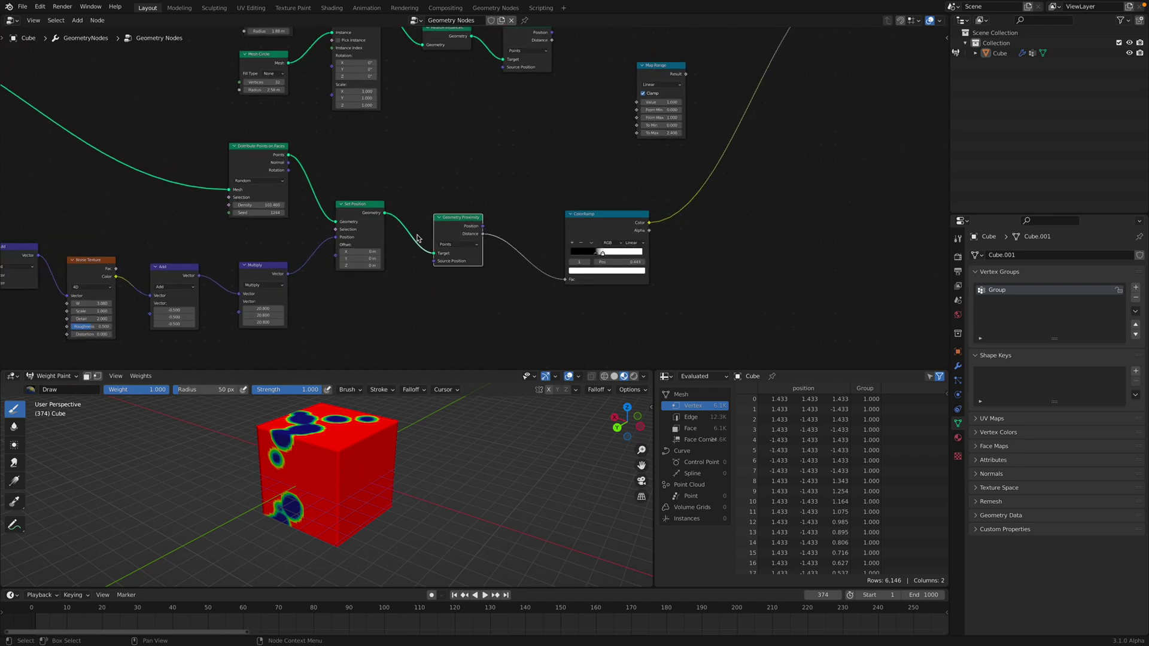
pyautogui.scroll(2, 449, 224)
pyautogui.moveTo(445, 224); pyautogui.dragTo(476, 220)
pyautogui.scroll(1, 476, 220)
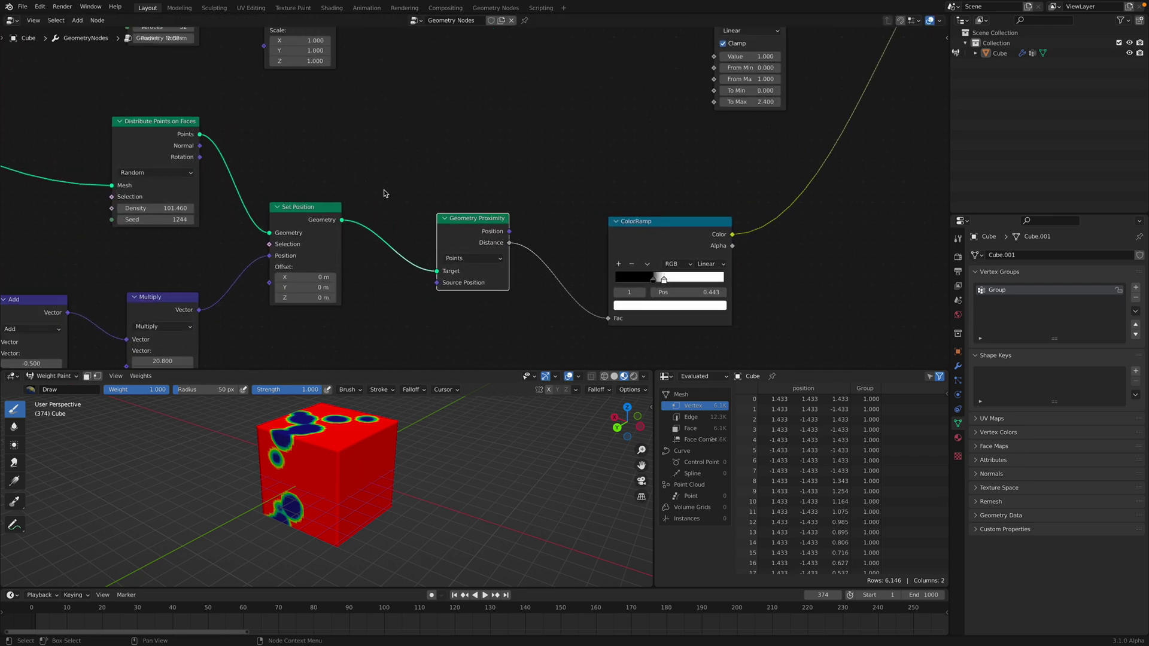
# Try Edges as the Geometry Proximity target type and switch it back to Points.
pyautogui.click(474, 282)
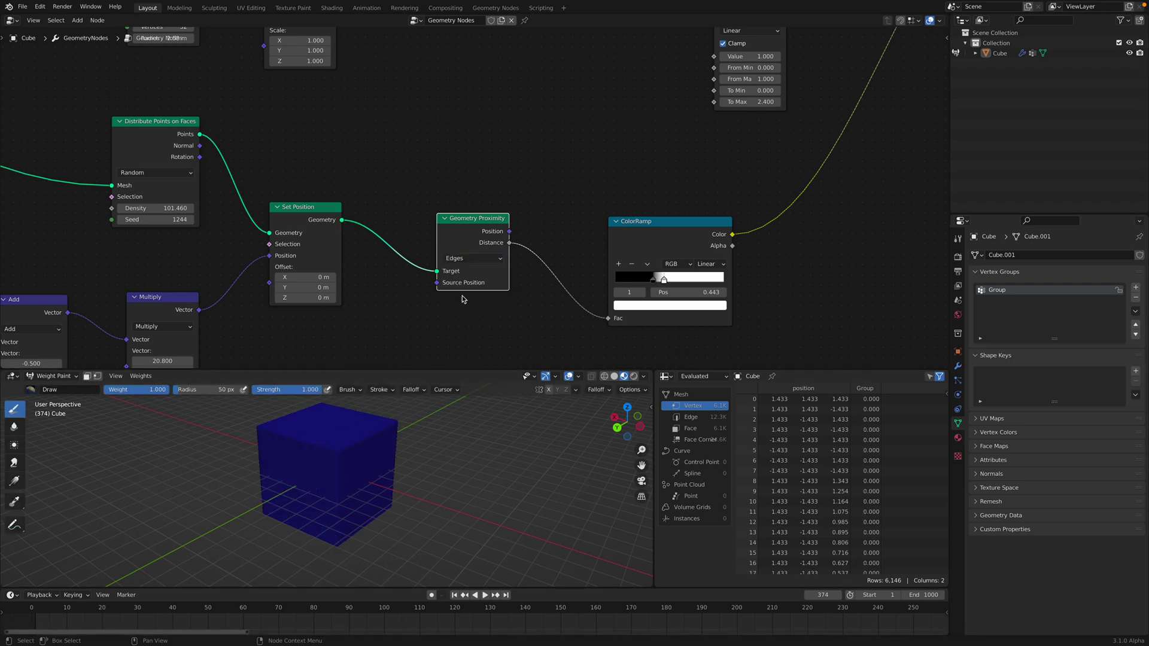
pyautogui.click(481, 272)
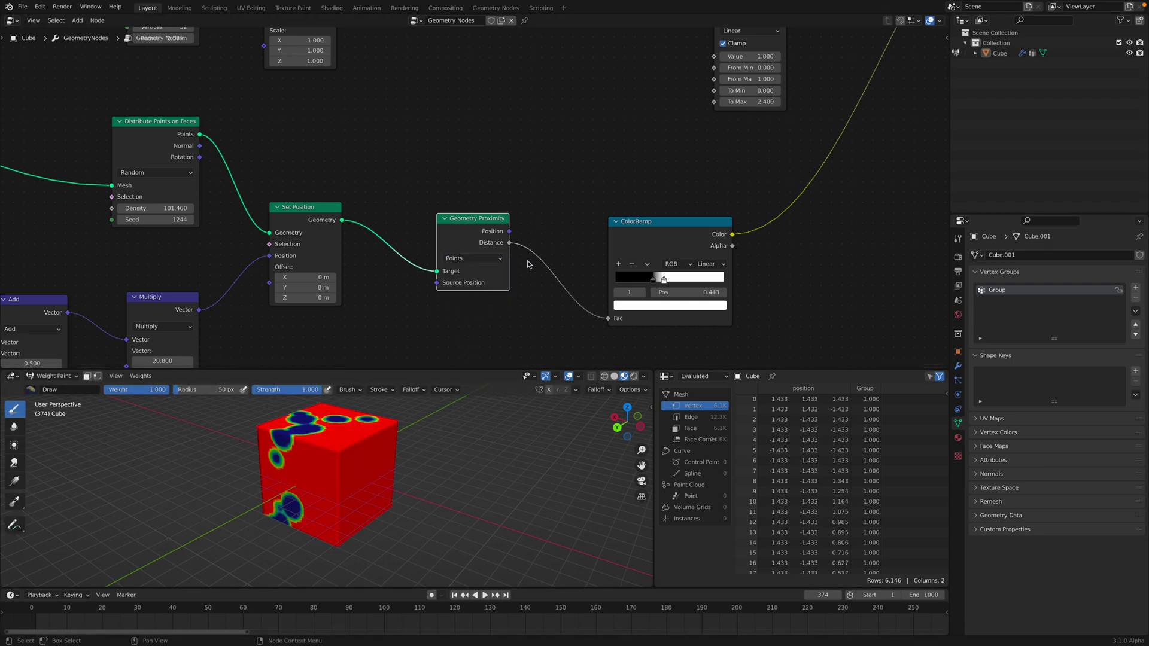
# Save the file and move the ColorRamp's black stop to position 0.395.
pyautogui.scroll(-1, 528, 264)
pyautogui.hotkey('ctrl', 's')
pyautogui.moveTo(623, 256)
pyautogui.mouseDown()
pyautogui.moveTo(636, 258)
pyautogui.moveTo(619, 259)
pyautogui.mouseUp()
pyautogui.scroll(1, 473, 221)
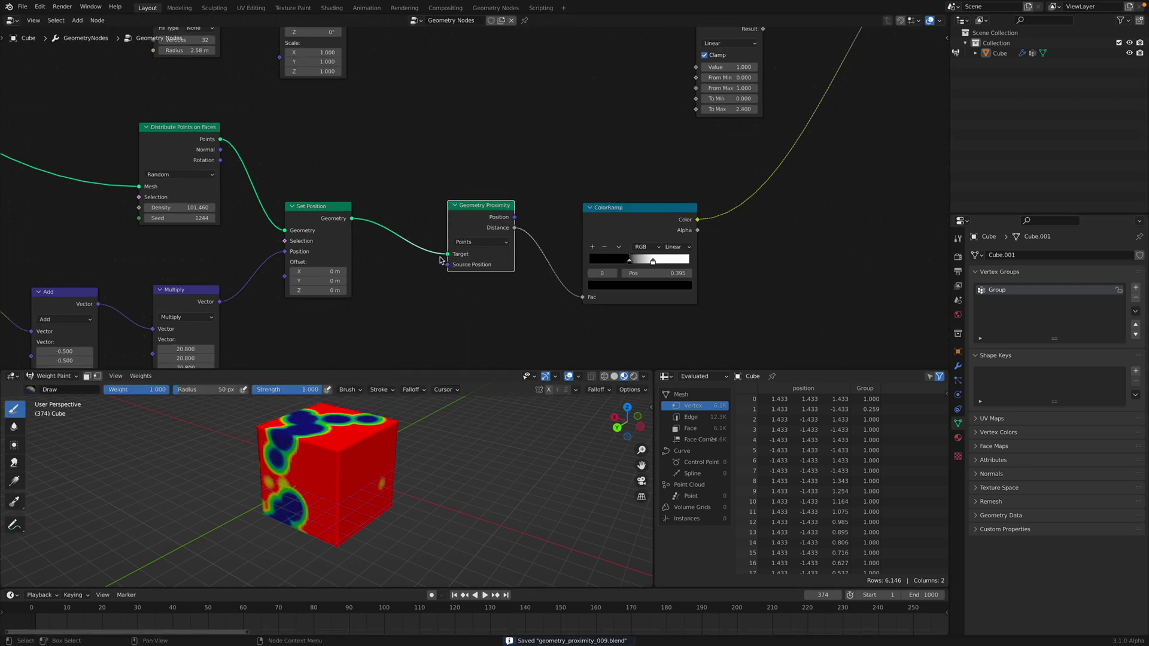
# Move the ColorRamp node closer to Geometry Proximity and raise its black stop position to about 0.47.
pyautogui.scroll(-2, 461, 256)
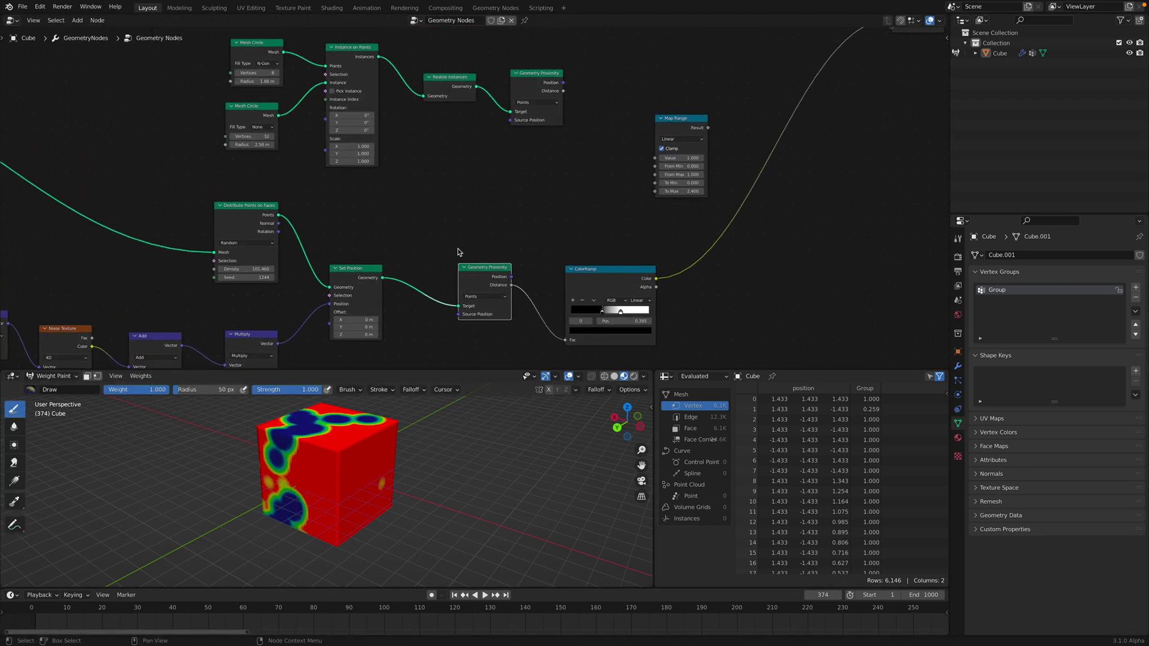
pyautogui.scroll(-3, 526, 249)
pyautogui.moveTo(353, 435); pyautogui.dragTo(345, 437, button='middle')
pyautogui.moveTo(485, 235); pyautogui.dragTo(457, 169, button='middle')
pyautogui.scroll(3, 507, 244)
pyautogui.moveTo(547, 310); pyautogui.dragTo(536, 289)
pyautogui.moveTo(535, 289); pyautogui.dragTo(503, 256, button='middle')
pyautogui.scroll(2, 513, 264)
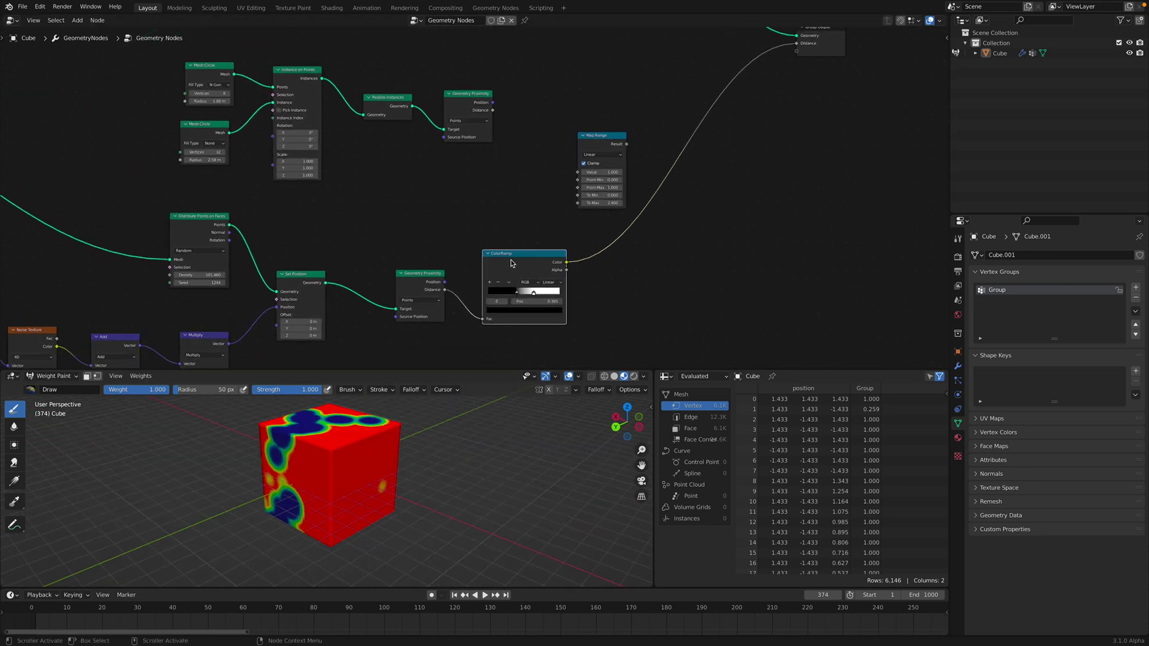
pyautogui.moveTo(522, 301)
pyautogui.mouseDown()
pyautogui.moveTo(550, 302)
pyautogui.moveTo(527, 302)
pyautogui.mouseUp()
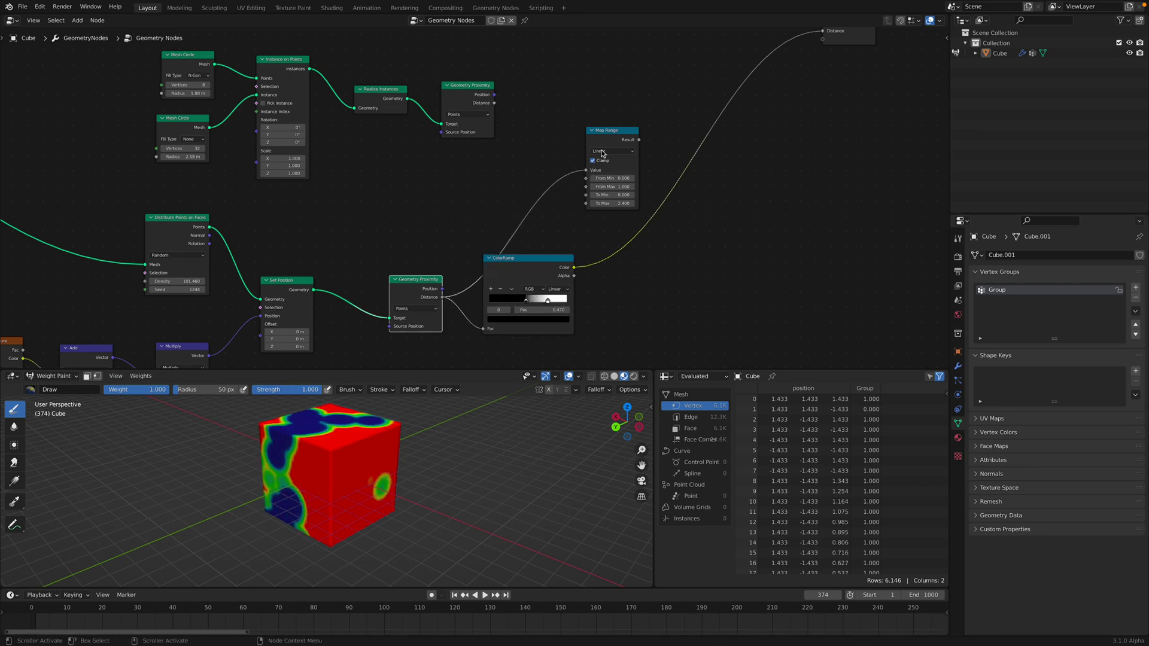
# Place the Map Range node, fed by the proximity Distance, above the ColorRamp and connect its Result to the Group Output's Distance.
pyautogui.moveTo(616, 141); pyautogui.dragTo(523, 188)
pyautogui.moveTo(538, 278); pyautogui.dragTo(532, 319)
pyautogui.moveTo(523, 197); pyautogui.dragTo(523, 220)
pyautogui.moveTo(570, 221); pyautogui.dragTo(416, 263, button='middle')
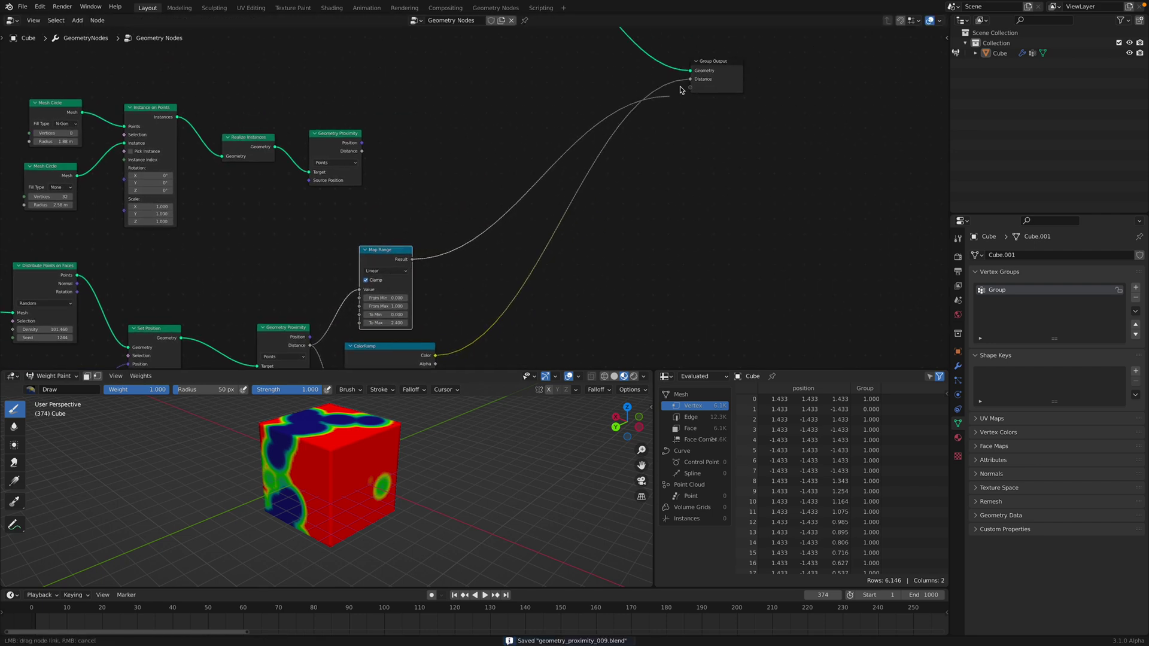
pyautogui.moveTo(683, 83); pyautogui.dragTo(689, 79)
# Set the Map Range's To Min to -1.460 and To Max to 2.180, and play the animation to check the weights.
pyautogui.moveTo(450, 312); pyautogui.dragTo(534, 224, button='middle')
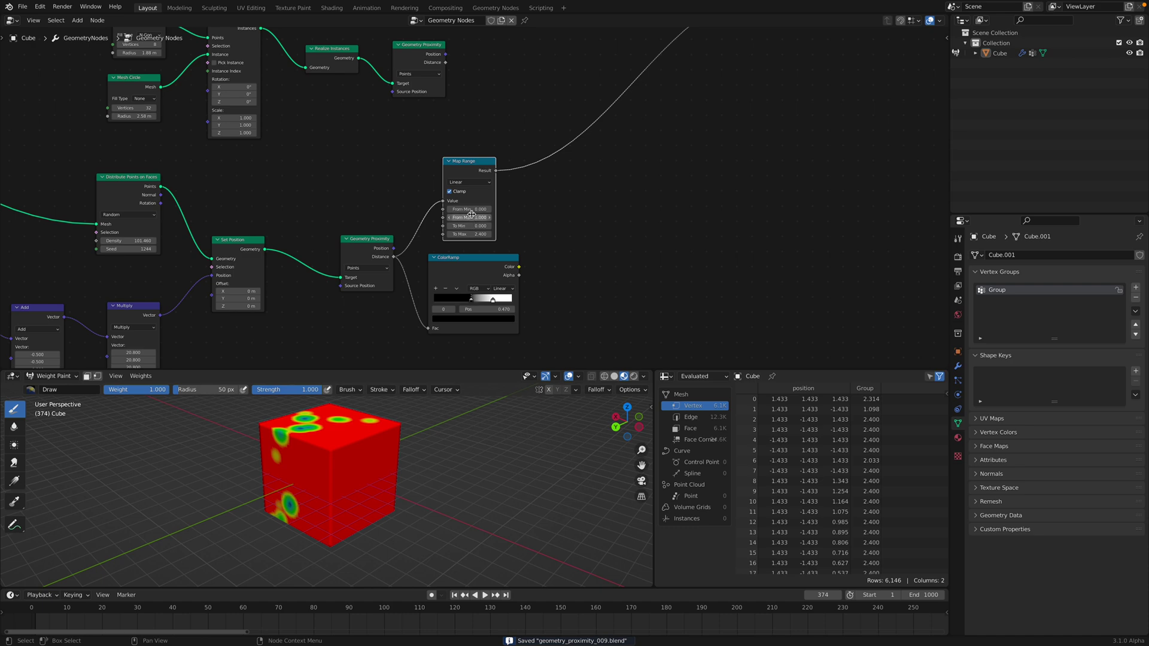
pyautogui.moveTo(469, 225)
pyautogui.mouseDown()
pyautogui.moveTo(413, 226)
pyautogui.moveTo(511, 234)
pyautogui.moveTo(461, 234)
pyautogui.mouseUp()
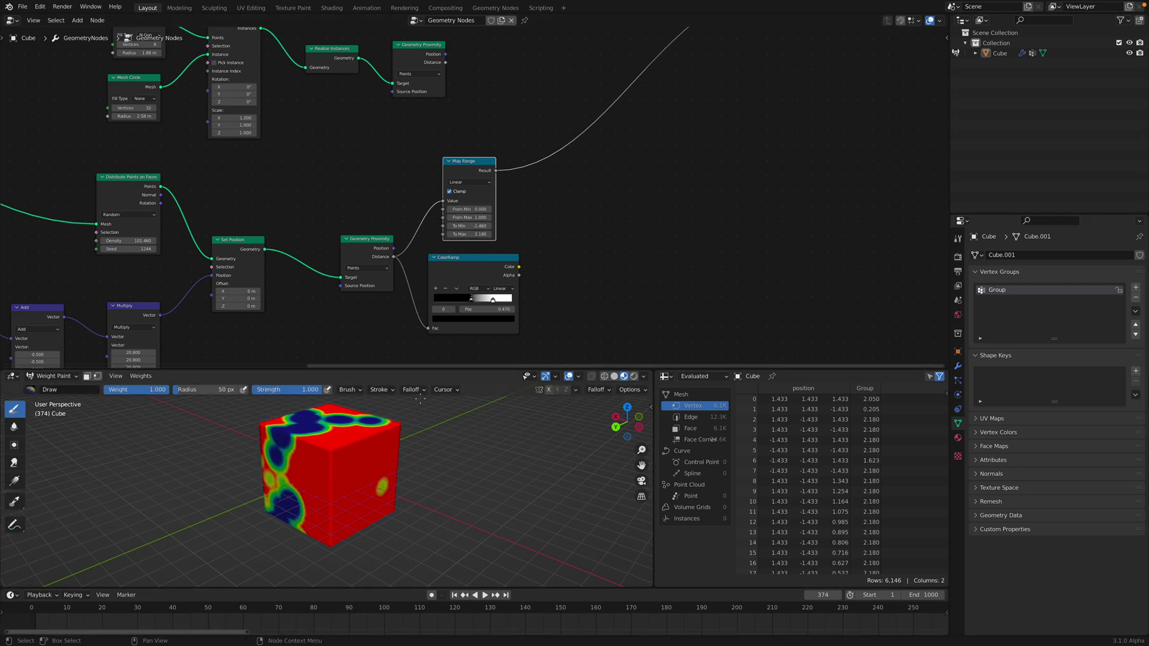
pyautogui.press('space')
pyautogui.moveTo(378, 454)
pyautogui.mouseDown(button='middle')
pyautogui.moveTo(398, 452)
pyautogui.moveTo(363, 455)
pyautogui.mouseUp(button='middle')
pyautogui.press('space')
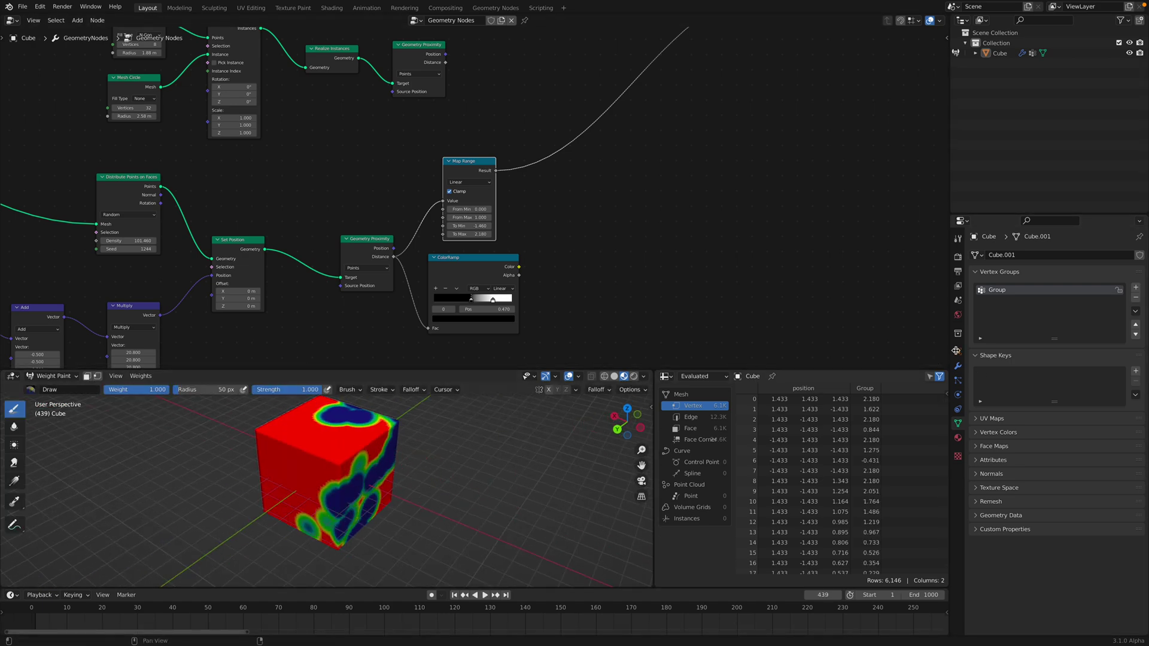
# Add a Decimate modifier to the cube with vertex group Group and a ratio of 0.1722.
pyautogui.click(958, 366)
pyautogui.click(1009, 256)
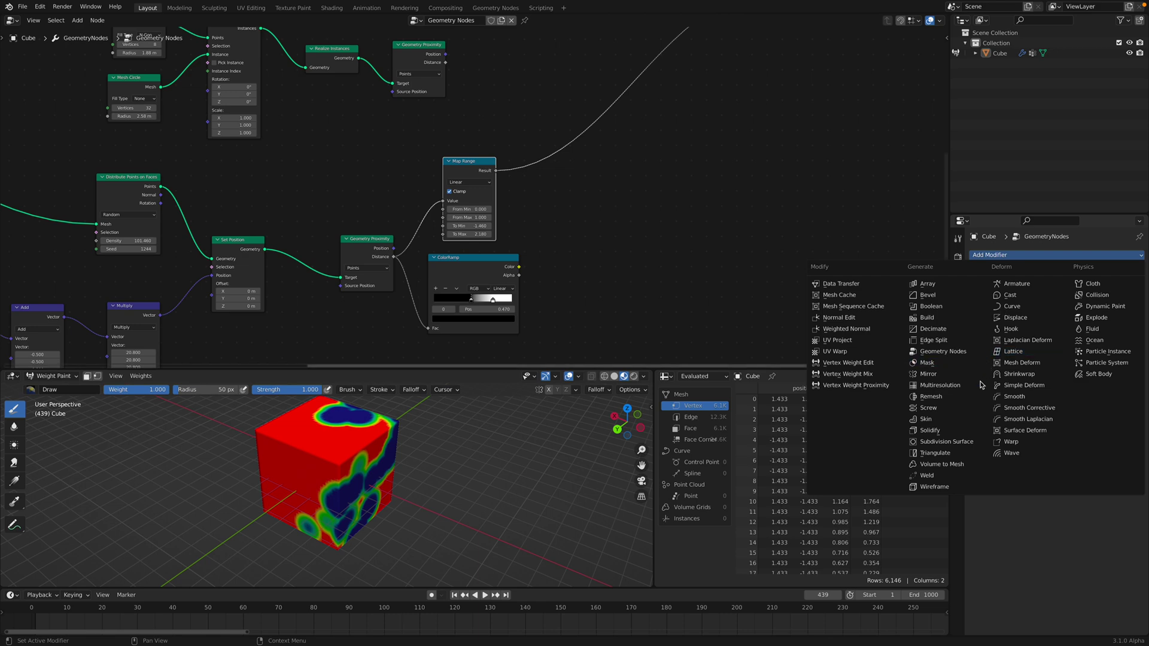
pyautogui.click(982, 330)
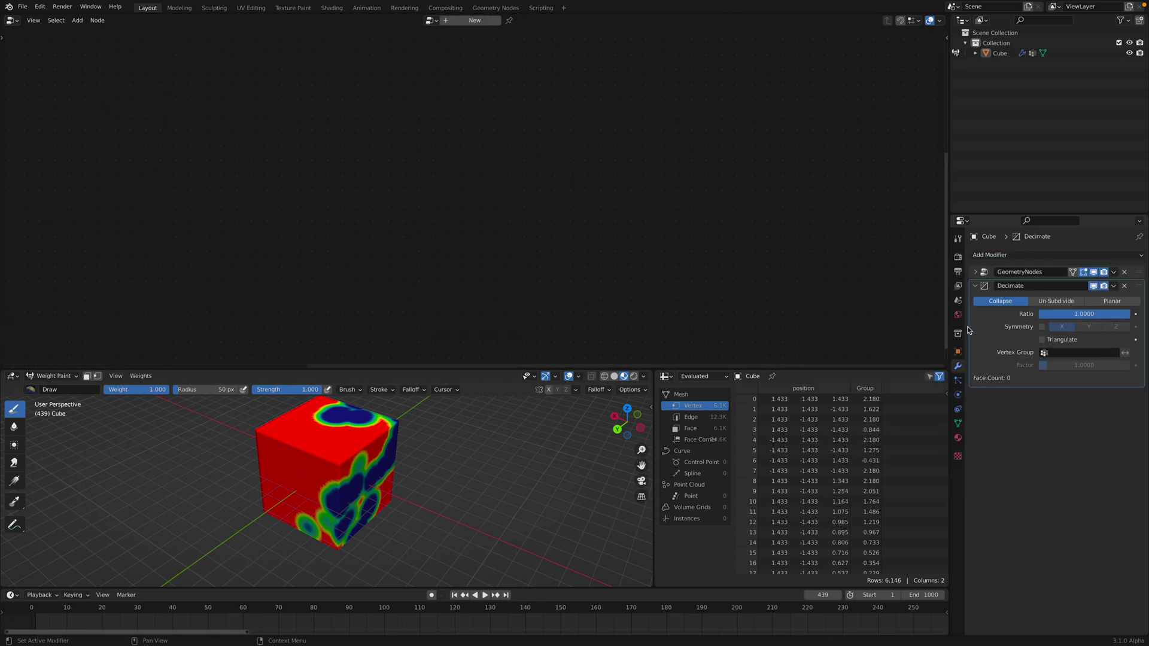
pyautogui.click(1058, 353)
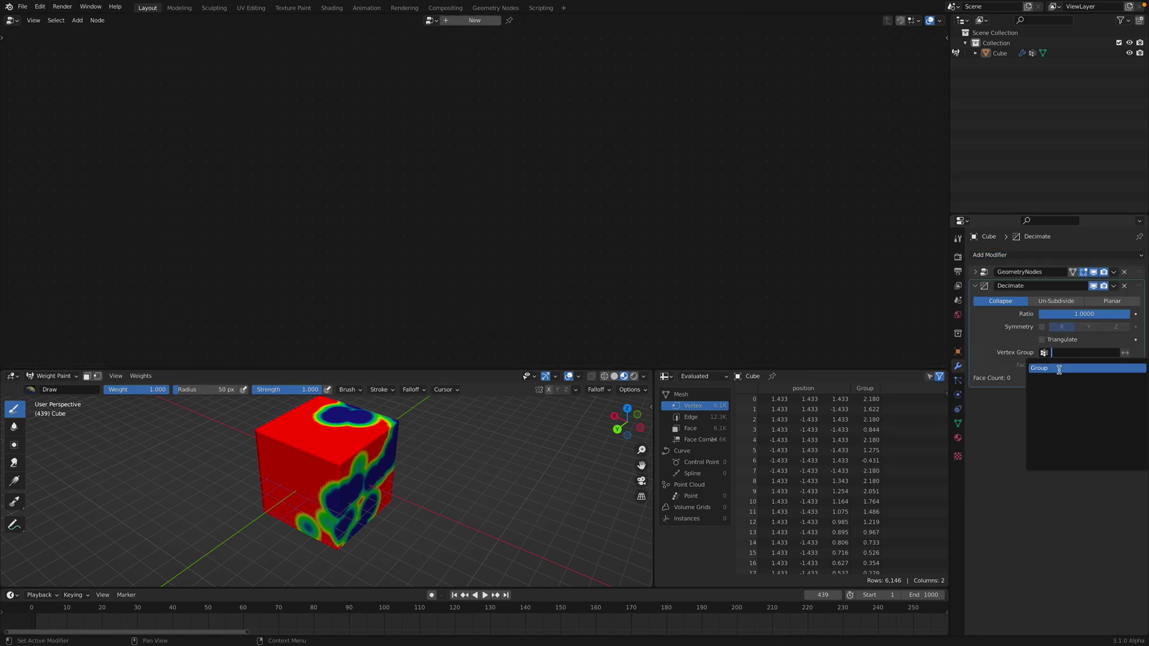
pyautogui.click(1059, 369)
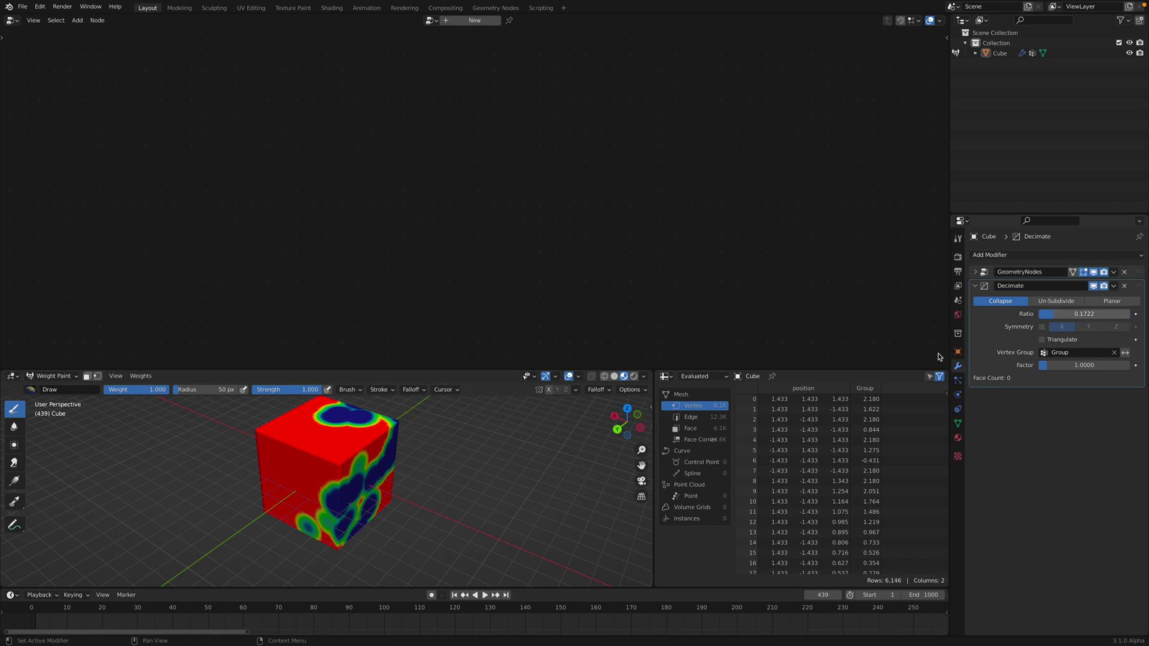
# Enlarge the 3D viewport, switch the cube to Object Mode and display it as wireframe.
pyautogui.moveTo(178, 371); pyautogui.dragTo(185, 323)
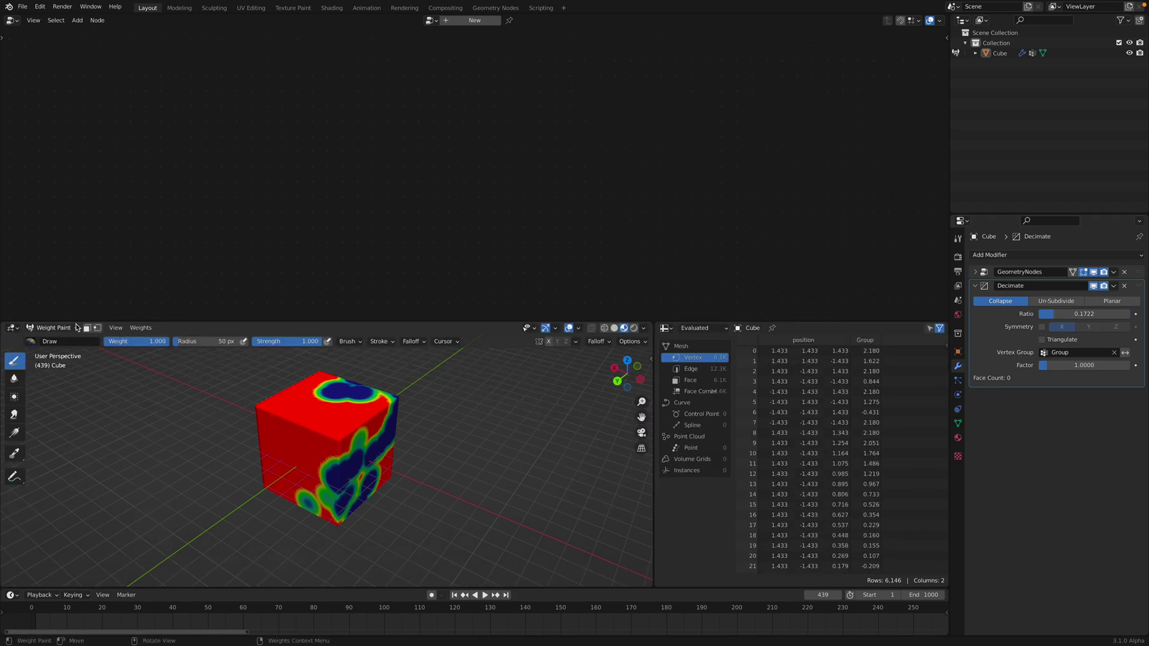
pyautogui.click(53, 328)
pyautogui.click(49, 341)
pyautogui.press('z')
pyautogui.click(384, 428)
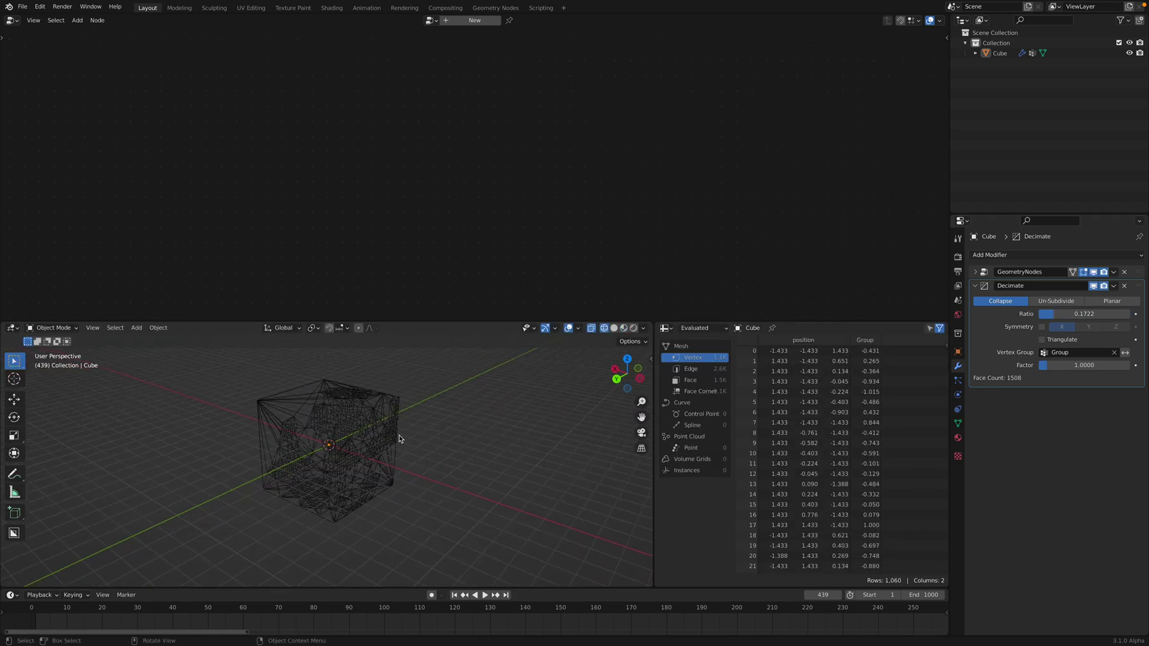
# Play the animation to inspect the decimated wireframe and enable Triangulate on the Decimate modifier.
pyautogui.press('space')
pyautogui.keyDown('shift'); pyautogui.moveTo(432, 429); pyautogui.dragTo(444, 449, button='middle'); pyautogui.keyUp('shift')
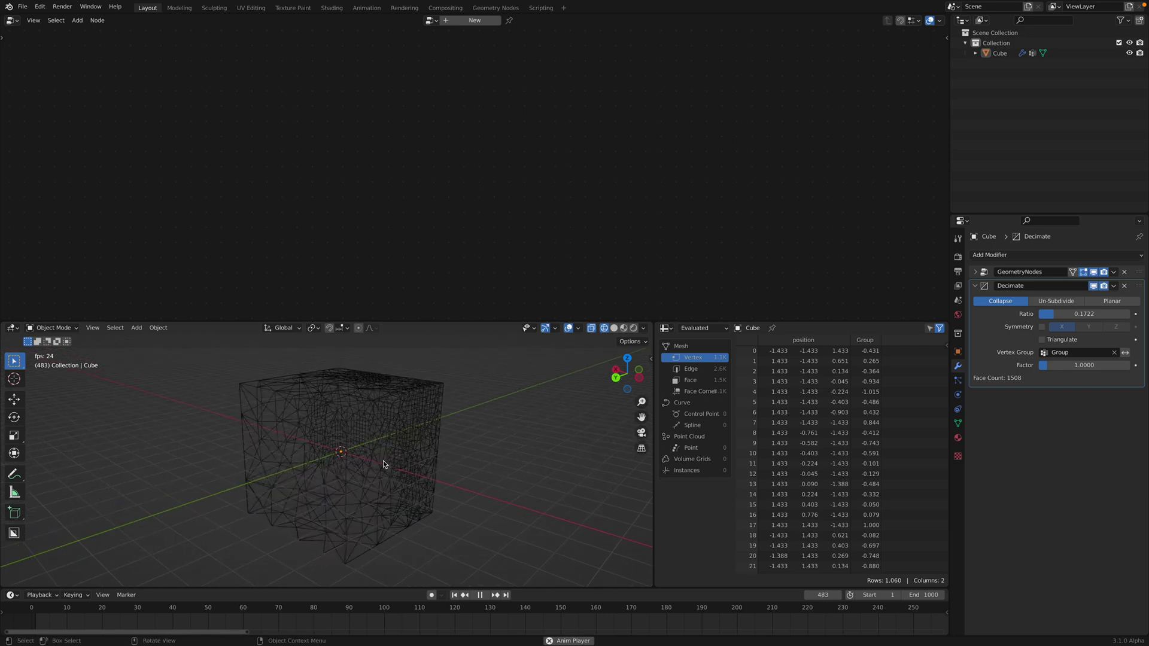
pyautogui.moveTo(358, 429); pyautogui.dragTo(361, 454, button='middle')
pyautogui.press('space')
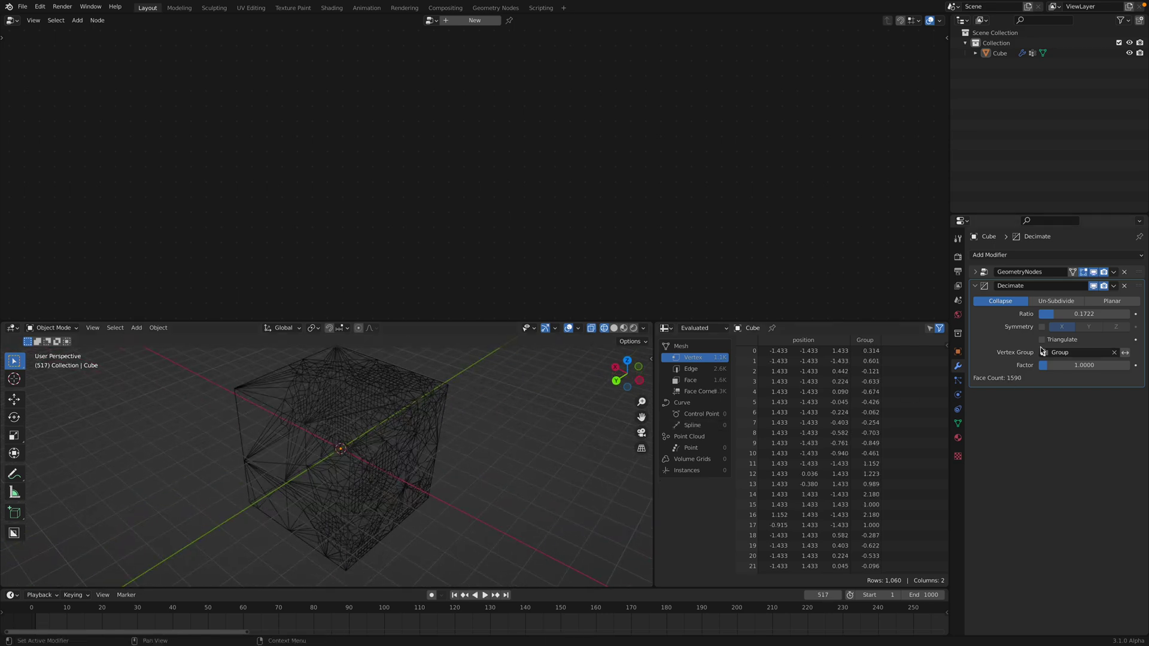
pyautogui.moveTo(469, 474); pyautogui.dragTo(455, 461, button='middle')
pyautogui.press('space')
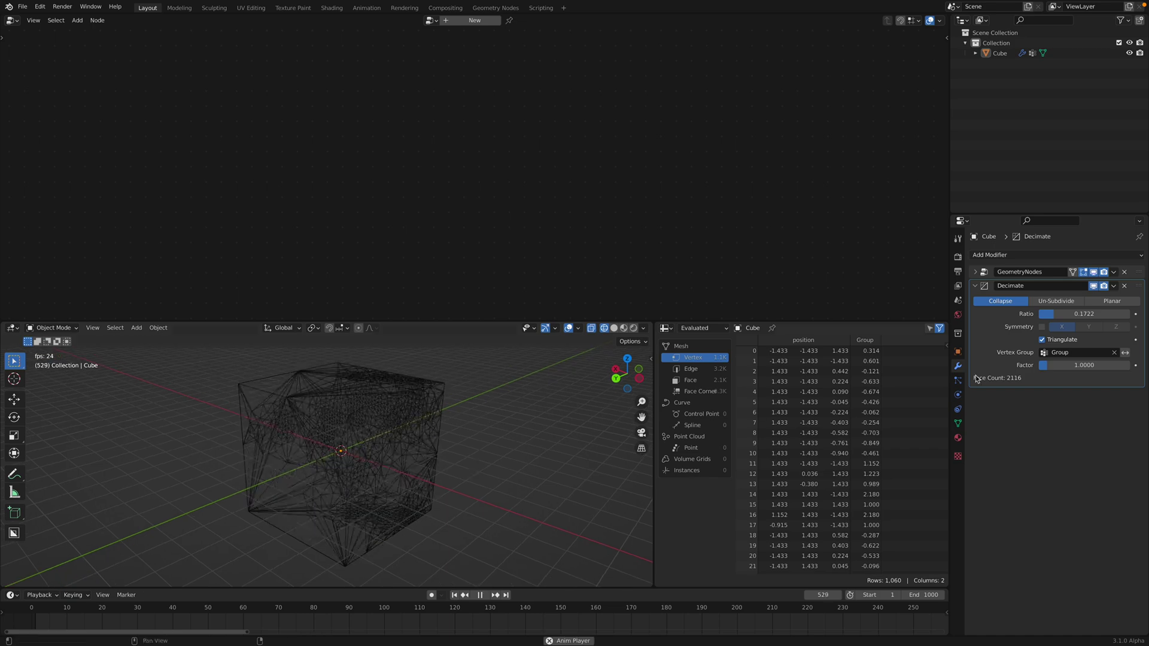
# Add a second Geometry Nodes modifier after Decimate and assign the DualMeshMe node group to it.
pyautogui.click(1022, 257)
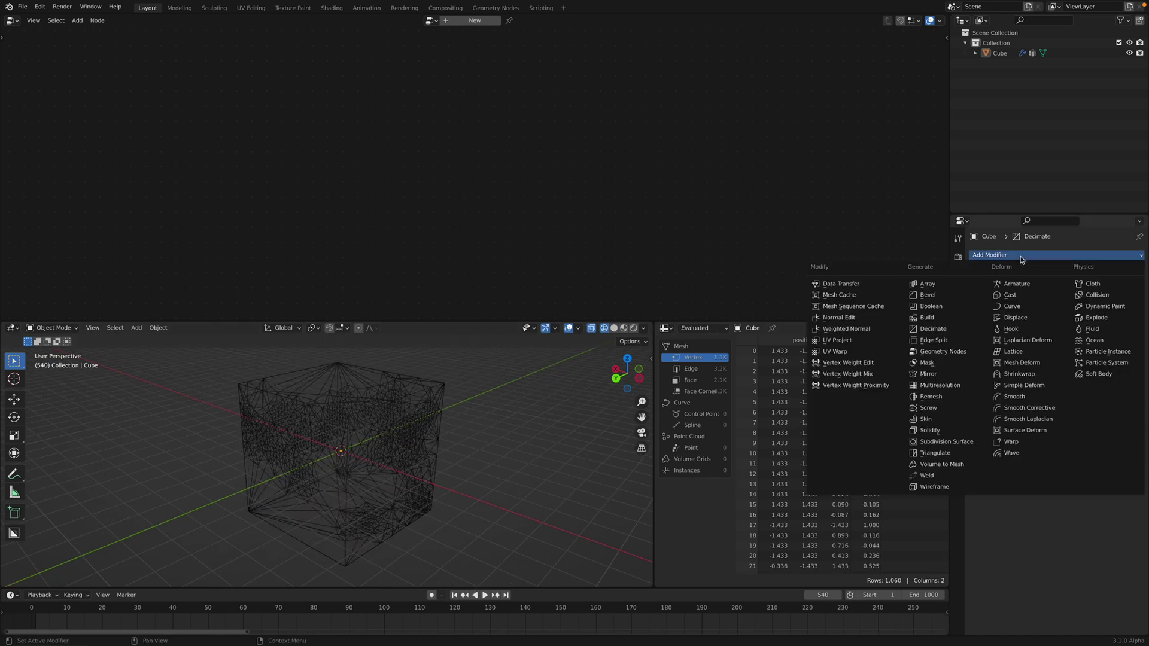
pyautogui.click(965, 355)
pyautogui.click(982, 411)
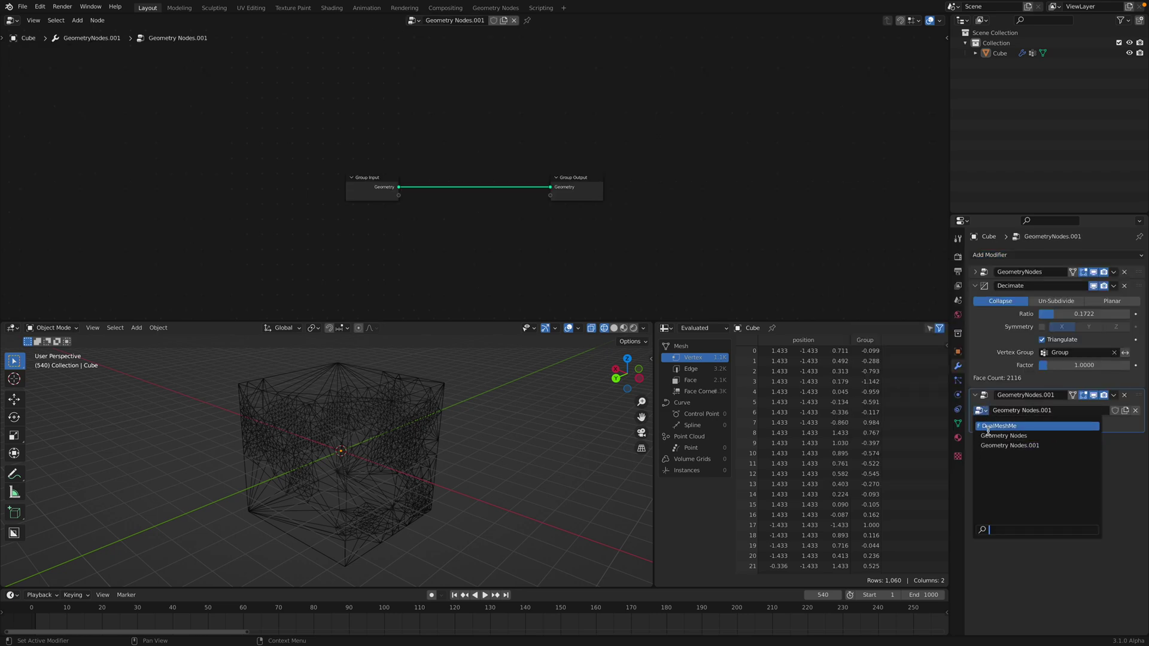
pyautogui.click(990, 426)
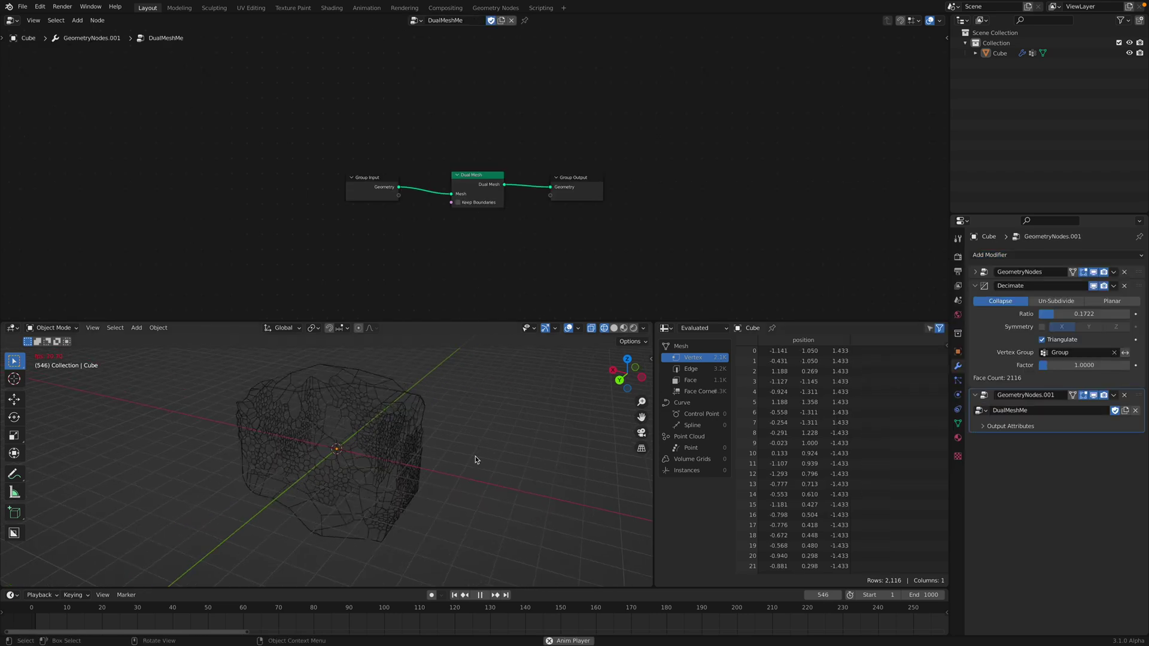
# Switch the viewport to solid shading and play the animation to inspect the dual-mesh cube from another angle.
pyautogui.click(614, 329)
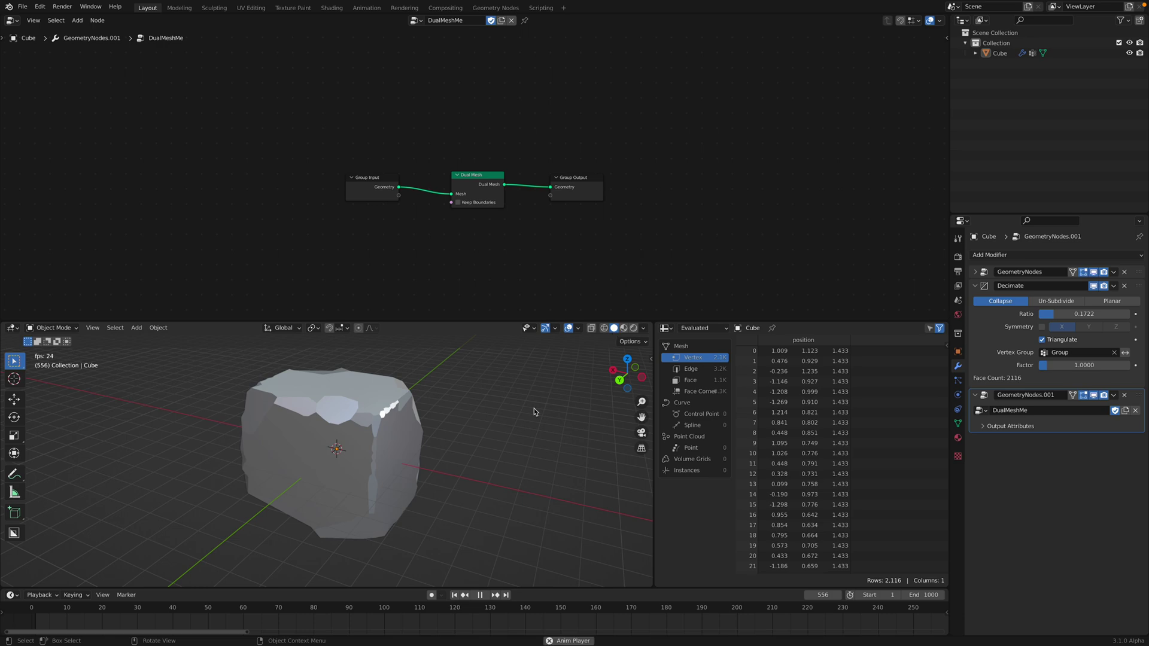
pyautogui.moveTo(508, 436); pyautogui.dragTo(377, 447, button='middle')
pyautogui.press('space')
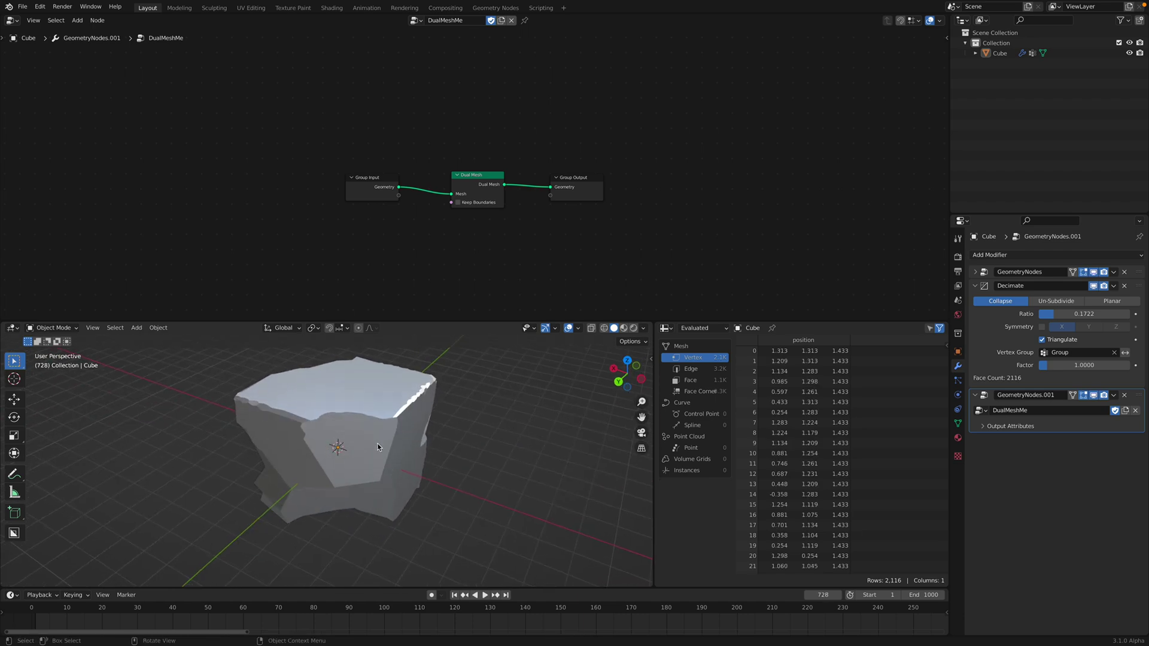
pyautogui.press('space')
pyautogui.press('space')
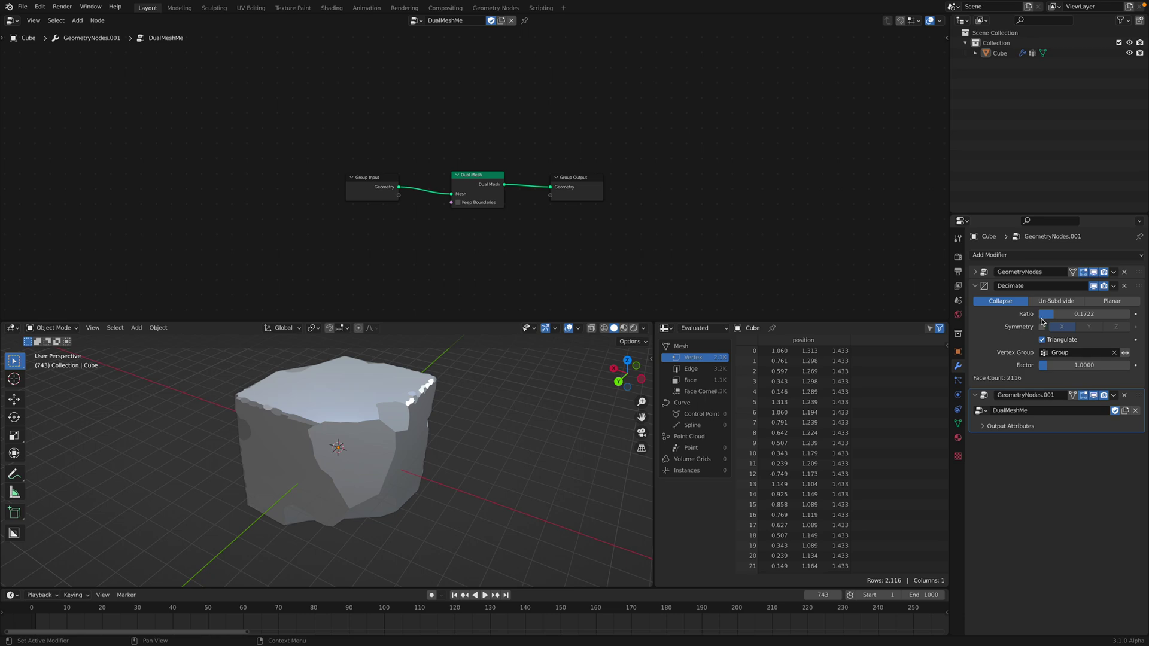
# Remove the DualMeshMe Geometry Nodes modifier from the cube and add a Mask modifier after Decimate.
pyautogui.click(1041, 258)
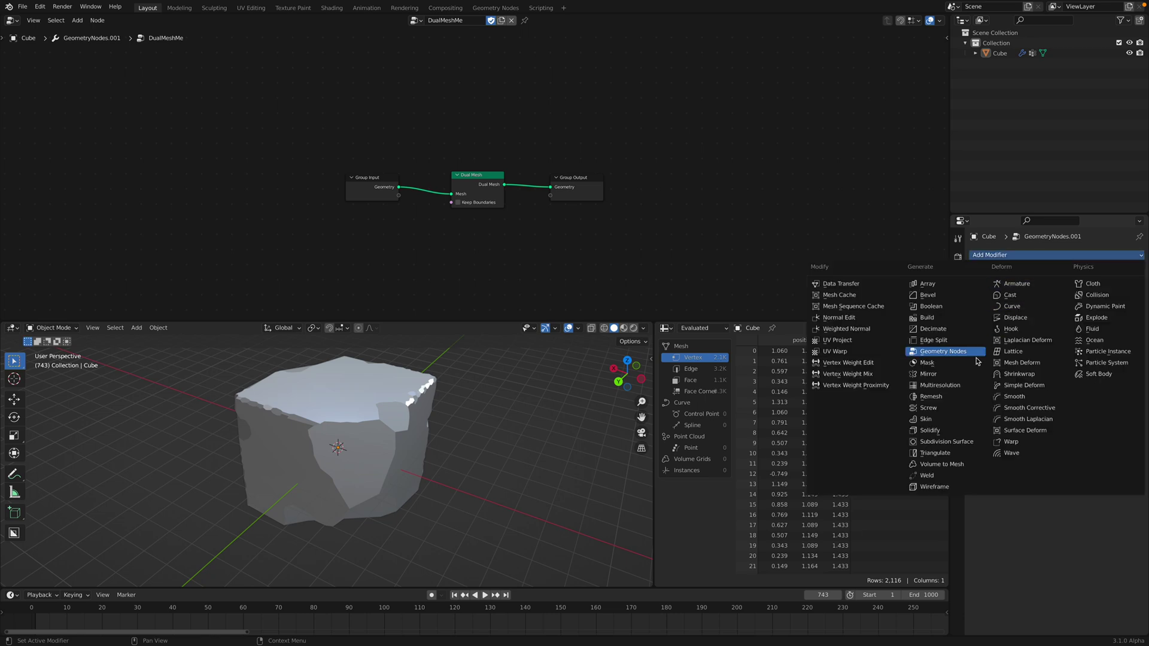
pyautogui.press('Escape')
pyautogui.click(1126, 396)
pyautogui.click(1044, 255)
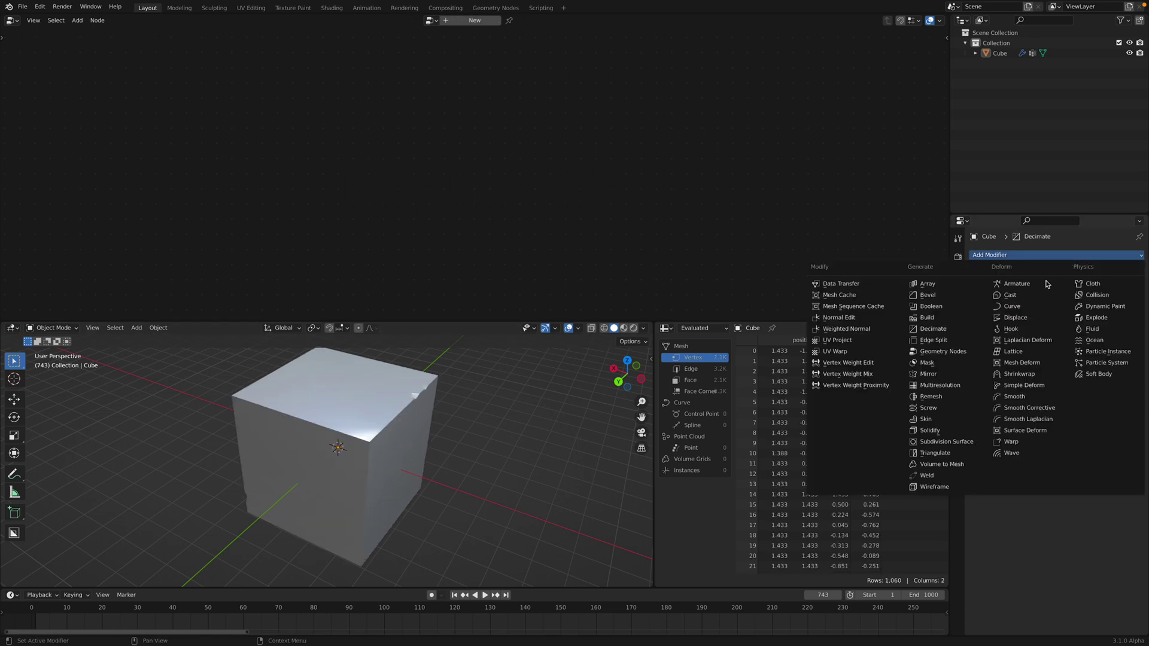
pyautogui.click(946, 364)
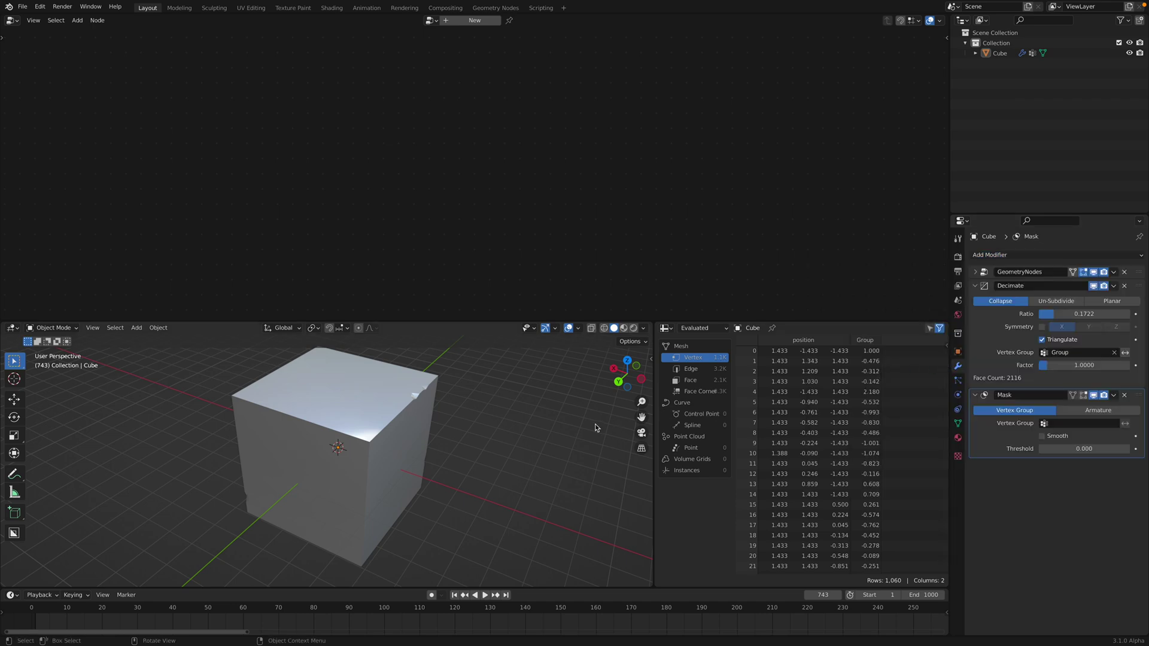
# Set the Mask modifier's vertex group to Group and its threshold to 0.183.
pyautogui.click(1069, 425)
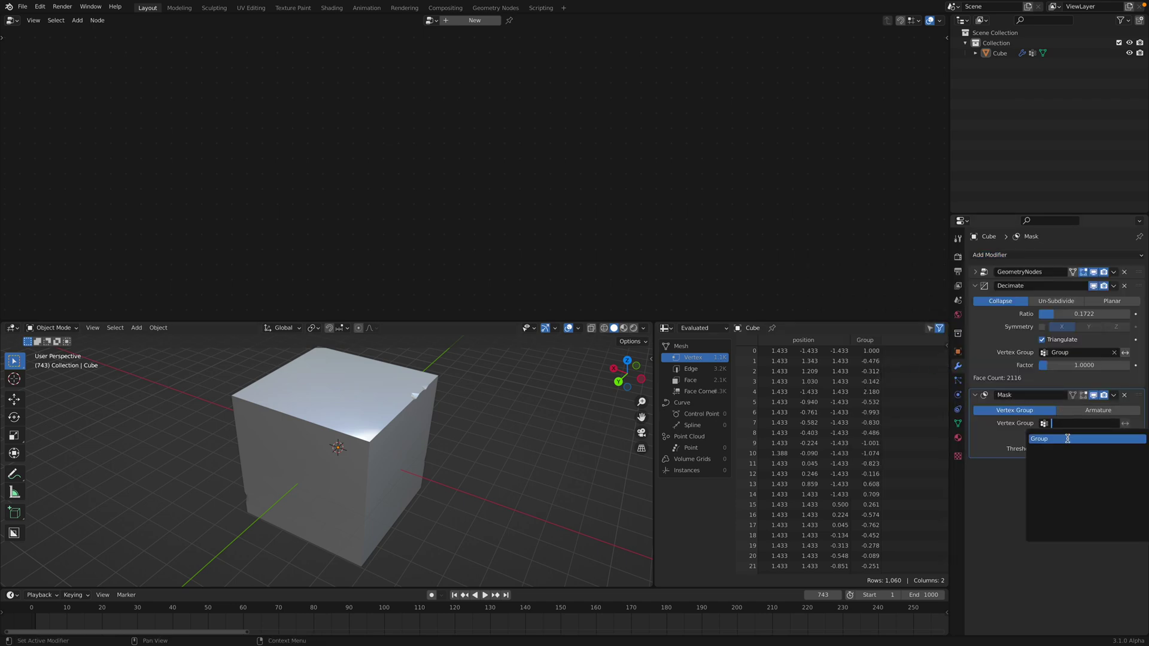
pyautogui.click(1068, 439)
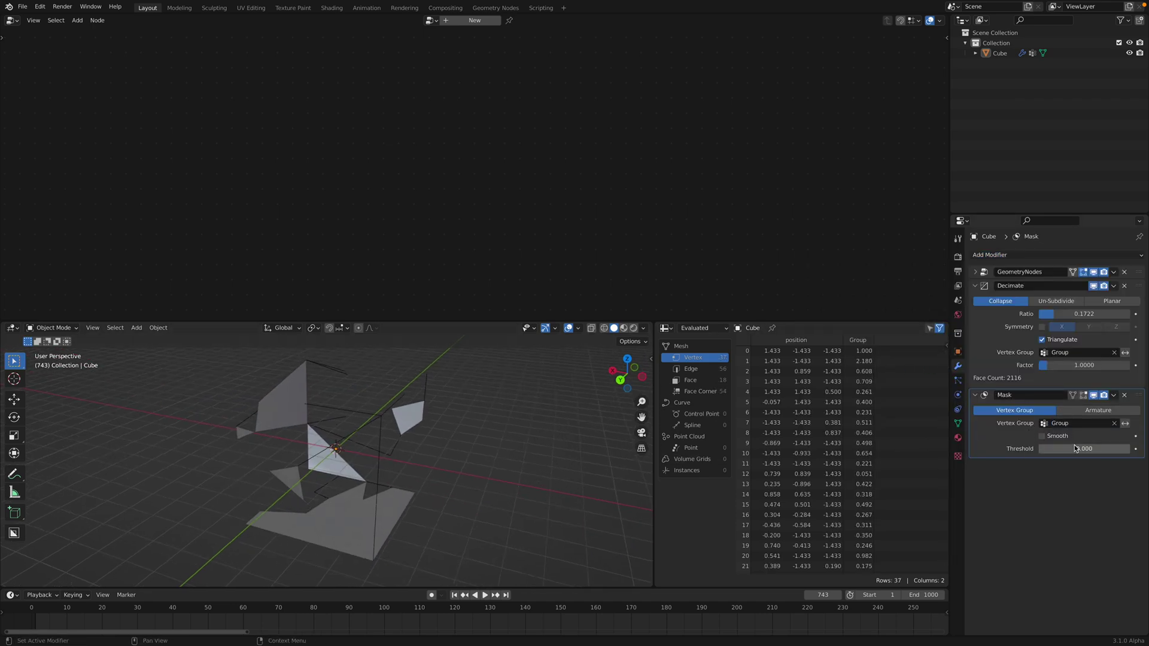
pyautogui.moveTo(1059, 449); pyautogui.dragTo(1069, 443)
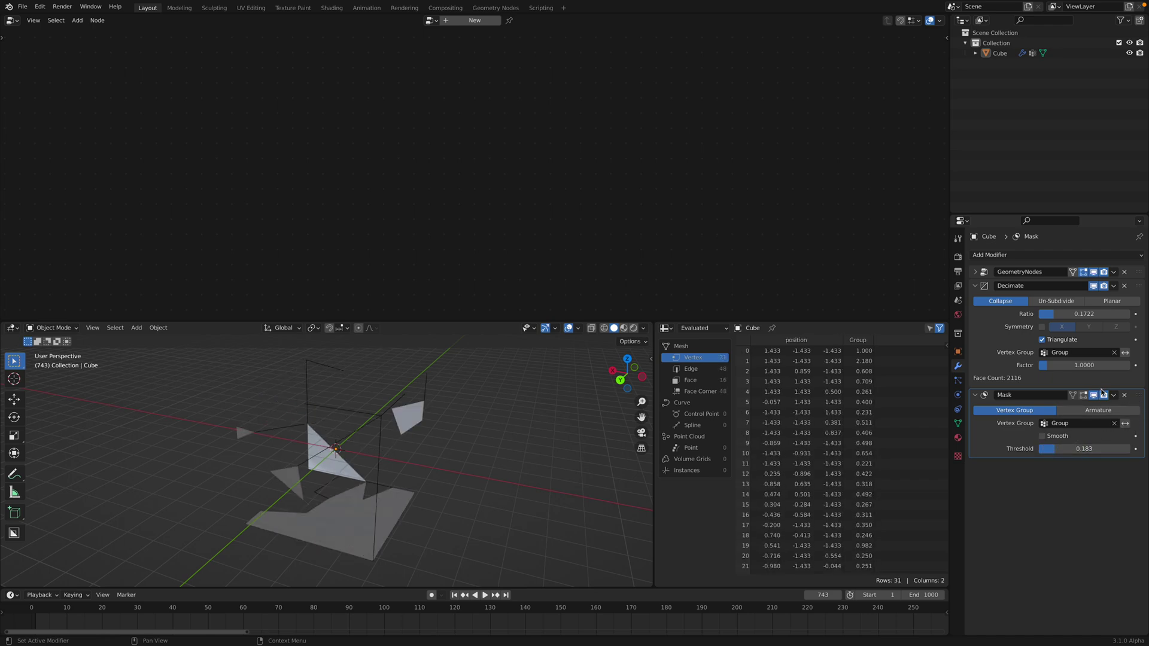
# Set the Decimate ratio to 0.5 and play the animation in wireframe display to inspect the masked cube.
pyautogui.click(976, 273)
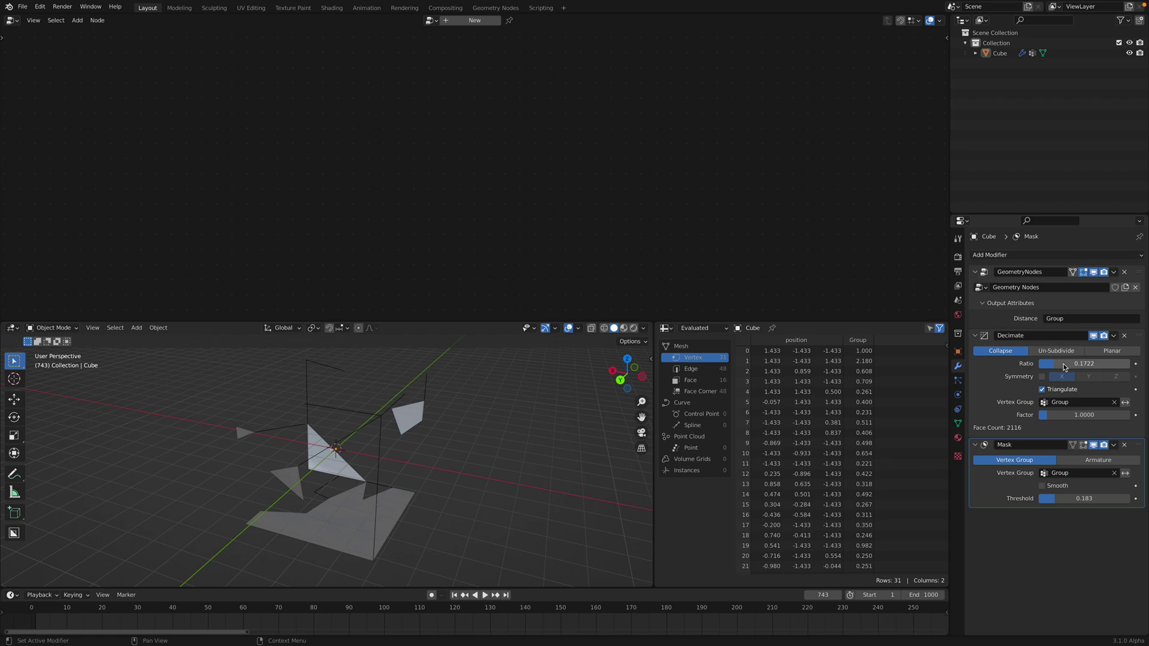
pyautogui.moveTo(1065, 367)
pyautogui.mouseDown()
pyautogui.moveTo(1109, 364)
pyautogui.moveTo(1085, 364)
pyautogui.mouseUp()
pyautogui.press('space')
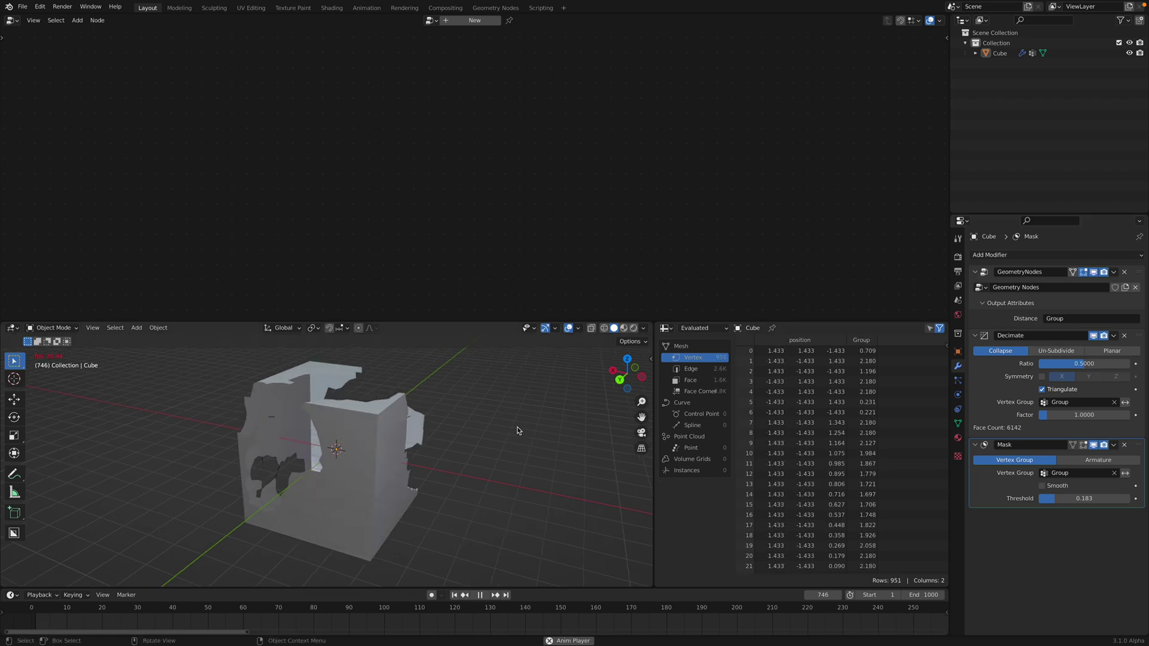
pyautogui.moveTo(400, 472); pyautogui.dragTo(387, 450, button='middle')
pyautogui.press('z')
pyautogui.click(307, 449)
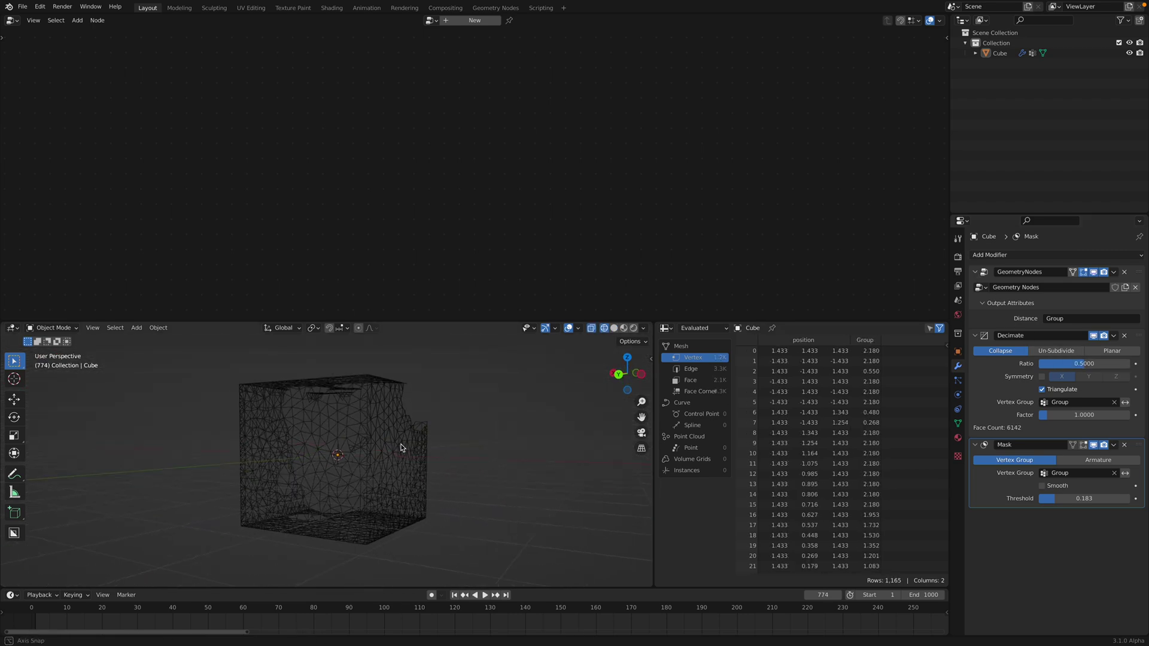
pyautogui.press('space')
# Add a Geometry Nodes modifier after Mask and assign the DualMeshMe node group to it.
pyautogui.click(1021, 258)
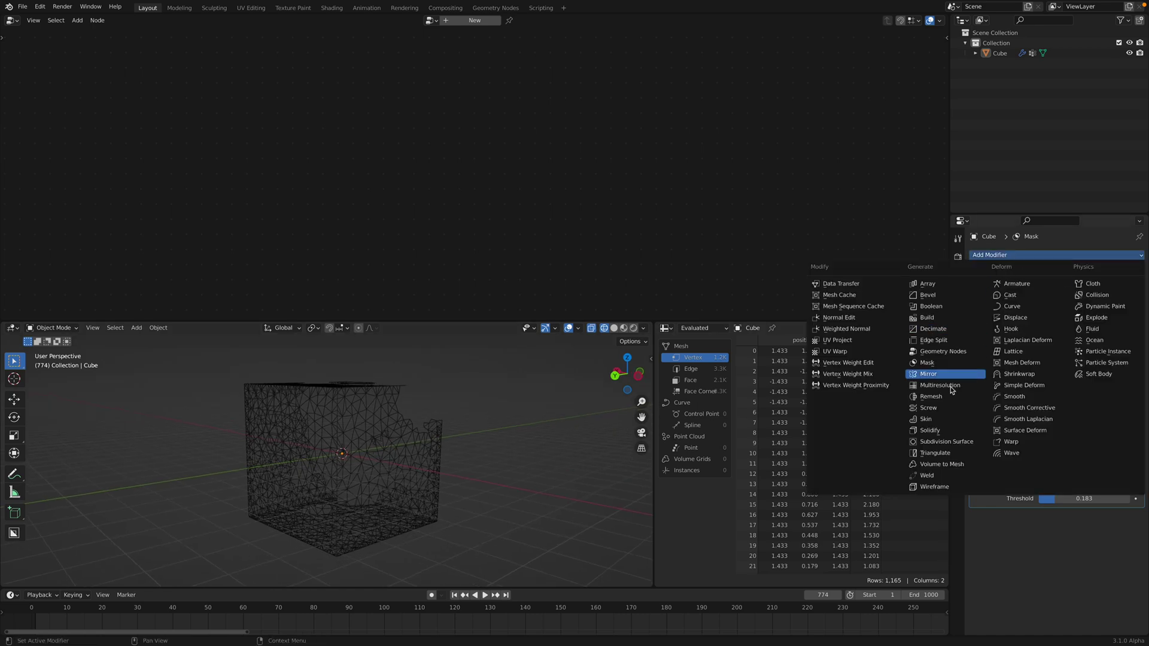
pyautogui.click(958, 354)
pyautogui.click(981, 531)
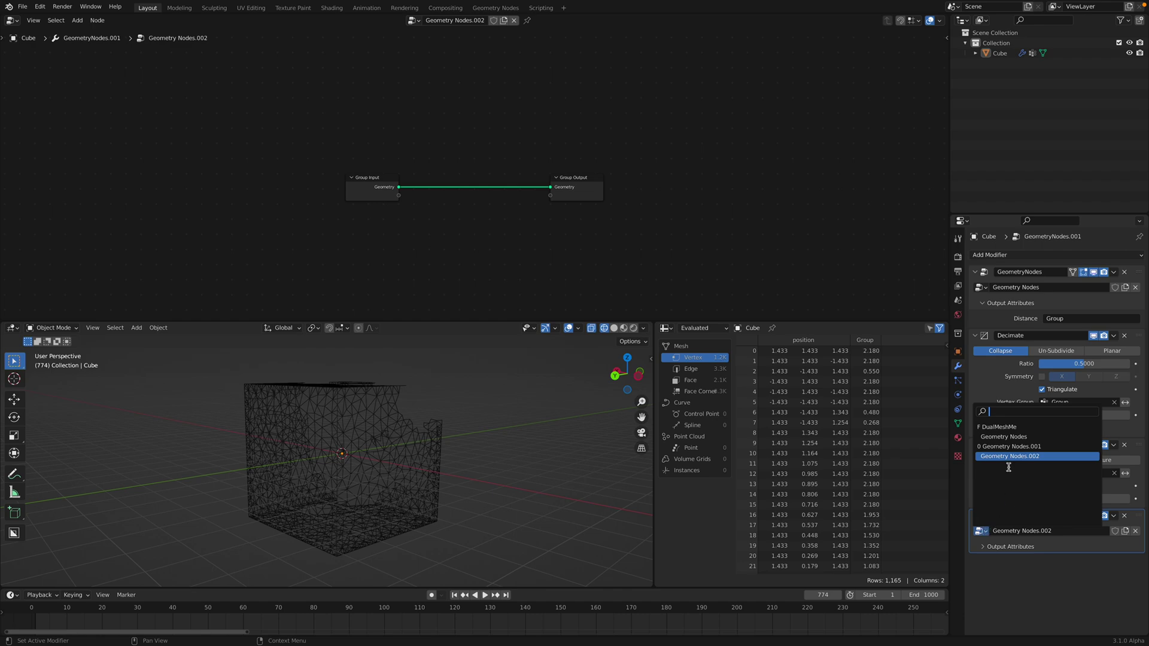
pyautogui.click(1007, 427)
# Play the animation in wireframe and in solid shading to inspect the masked dual-mesh cube.
pyautogui.moveTo(455, 446); pyautogui.dragTo(487, 434, button='middle')
pyautogui.press('space')
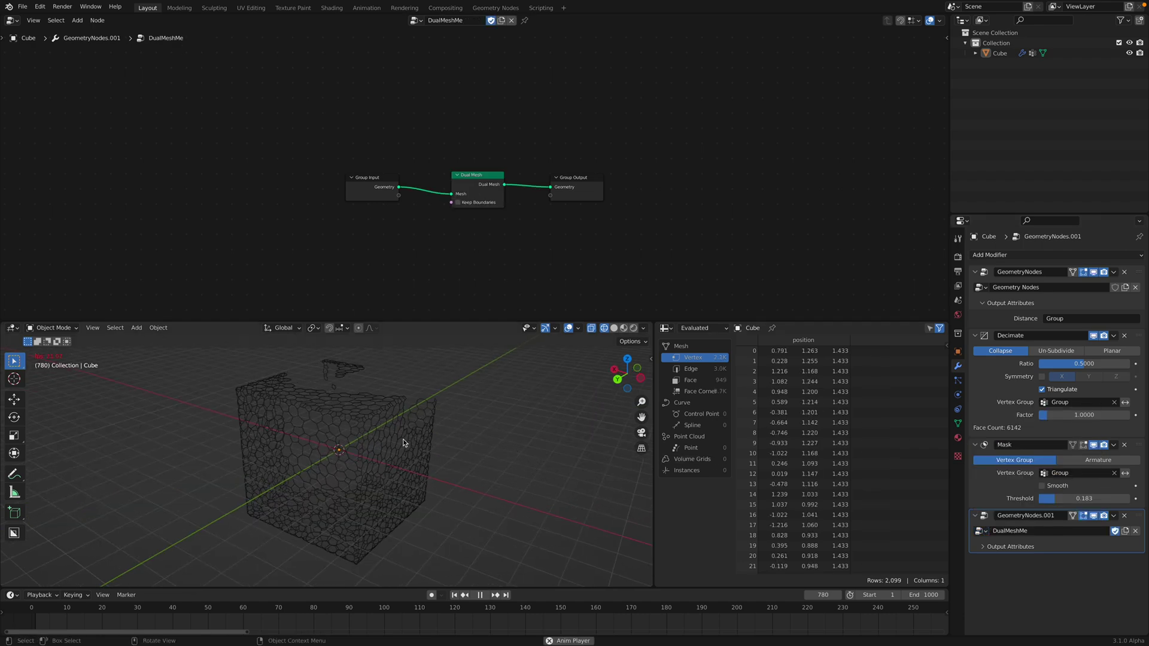
pyautogui.press('space')
pyautogui.click(613, 328)
pyautogui.press('space')
pyautogui.moveTo(459, 385)
pyautogui.mouseDown(button='middle')
pyautogui.moveTo(396, 468)
pyautogui.moveTo(464, 448)
pyautogui.moveTo(355, 422)
pyautogui.moveTo(382, 491)
pyautogui.moveTo(397, 444)
pyautogui.moveTo(355, 409)
pyautogui.mouseUp(button='middle')
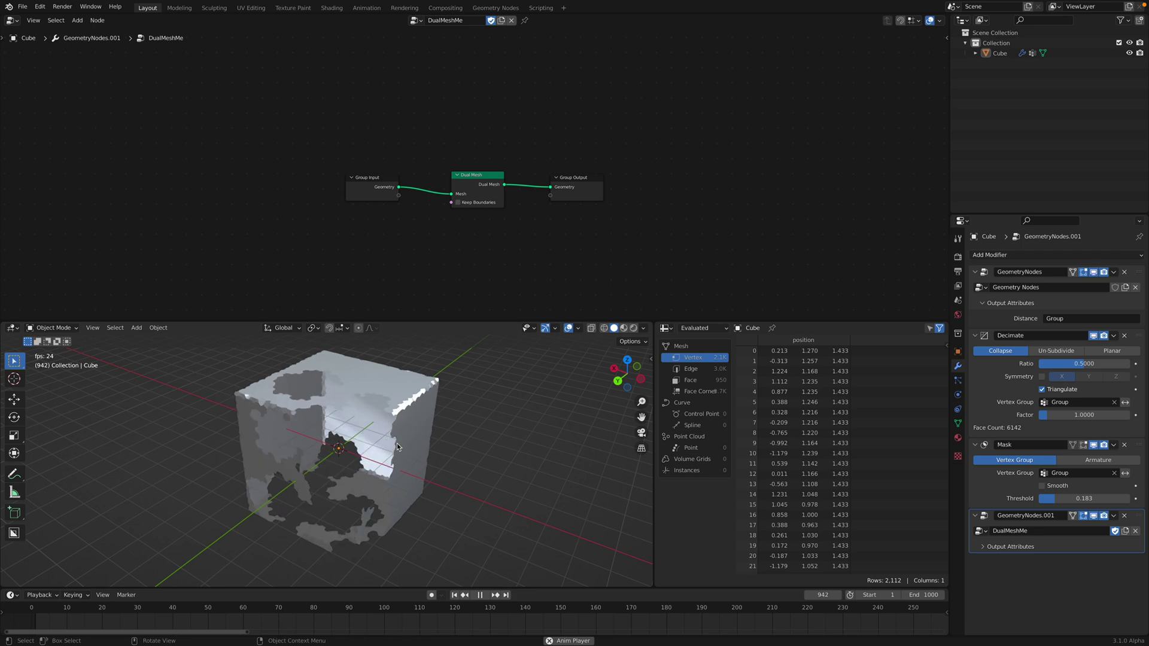
pyautogui.press('space')
# Save the current file and open an earlier geometry_proximity version from the recent files.
pyautogui.hotkey('ctrl', 's')
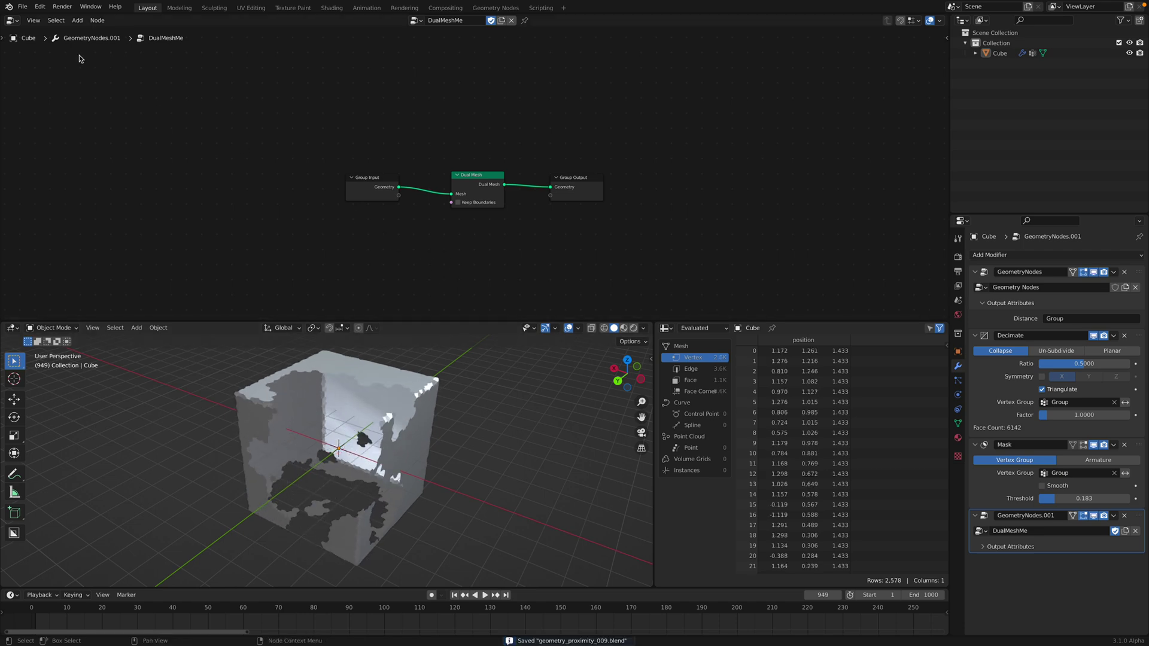
pyautogui.click(22, 7)
pyautogui.moveTo(48, 39)
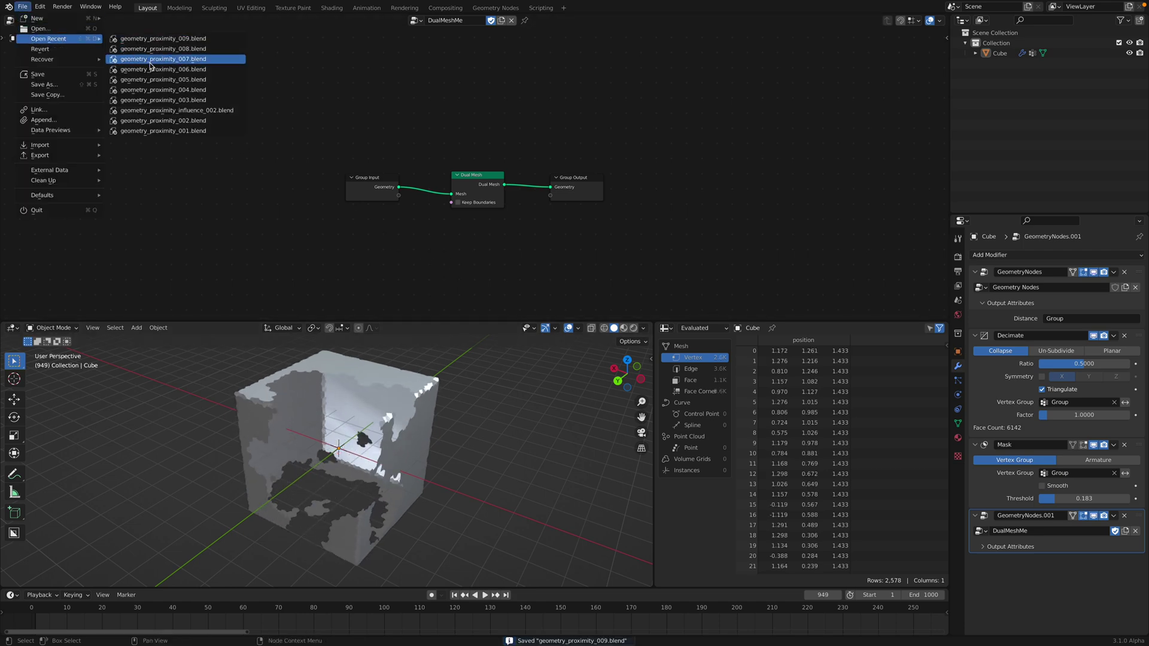
pyautogui.press('Return')
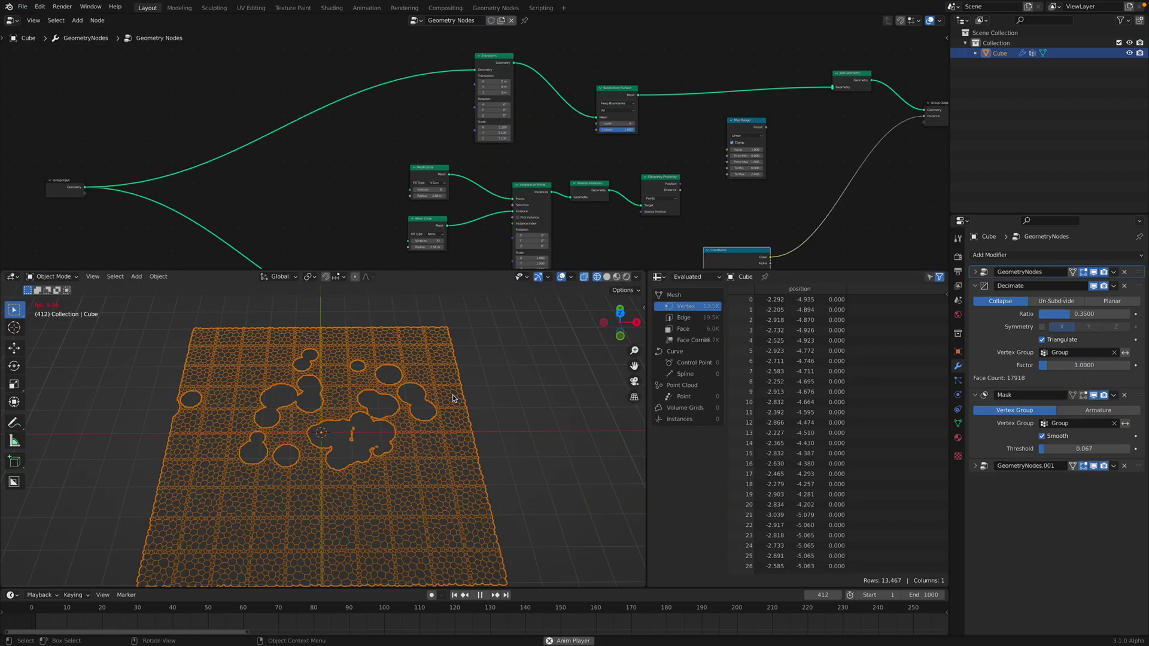
# Play the animation from several angles to examine the masked dual-mesh plane and its node setup.
pyautogui.moveTo(419, 419); pyautogui.dragTo(417, 437, button='middle')
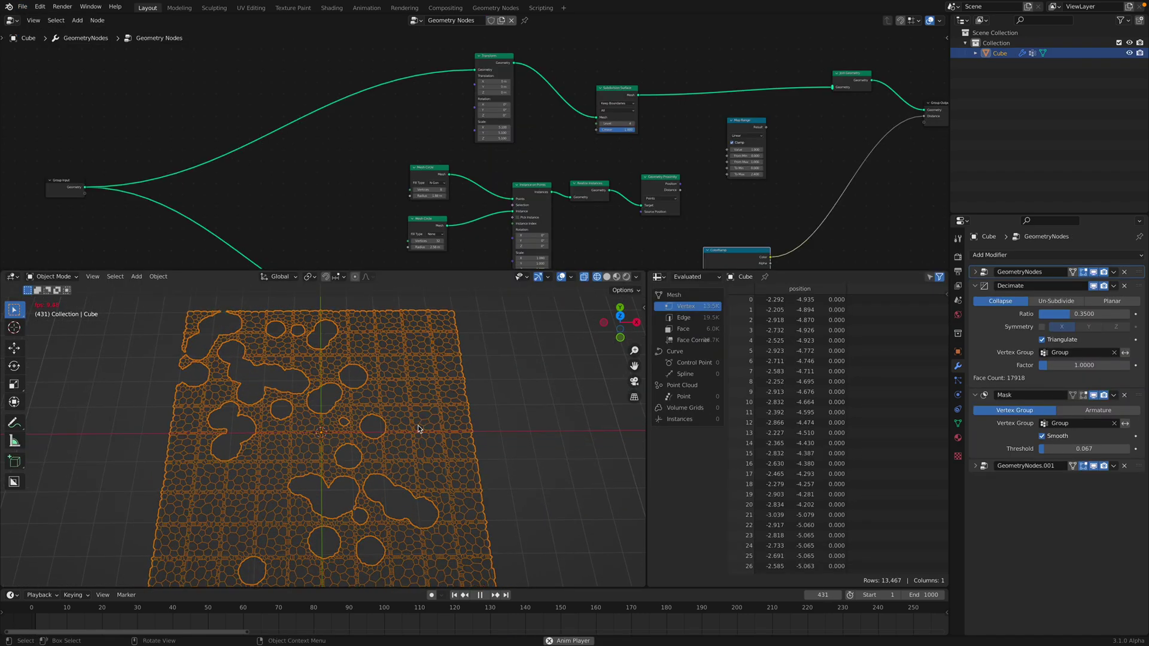
pyautogui.scroll(-1, 335, 445)
pyautogui.press('space')
pyautogui.moveTo(388, 170); pyautogui.dragTo(312, 182, button='middle')
pyautogui.press('space')
pyautogui.press('space')
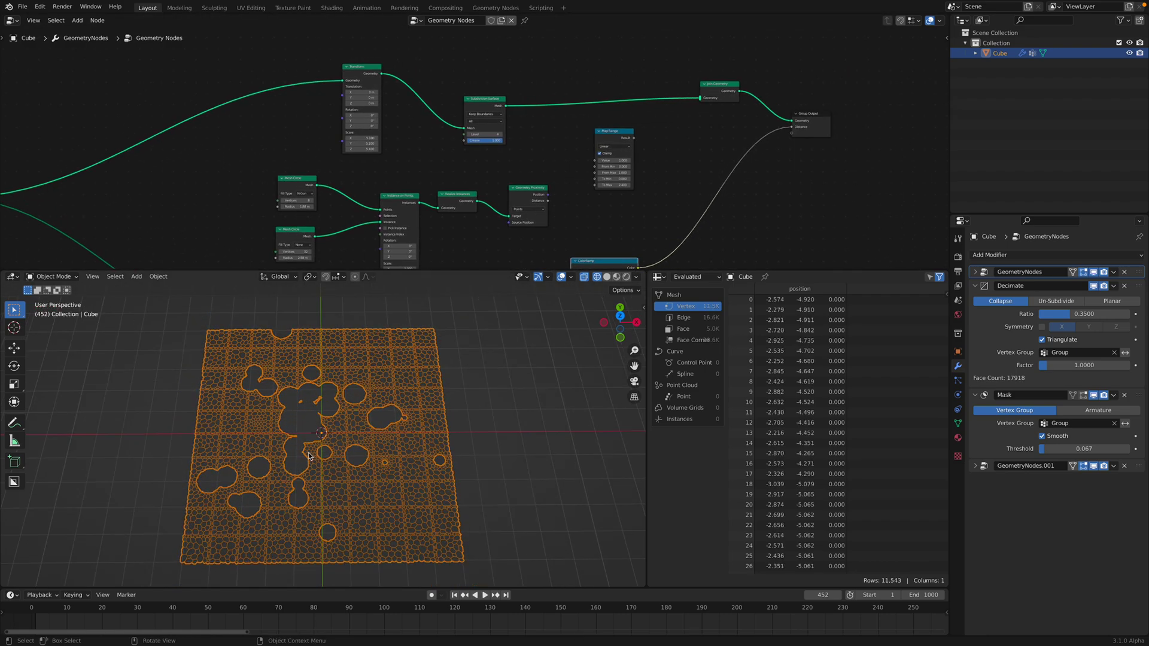
pyautogui.moveTo(397, 465); pyautogui.dragTo(335, 473, button='middle')
pyautogui.press('space')
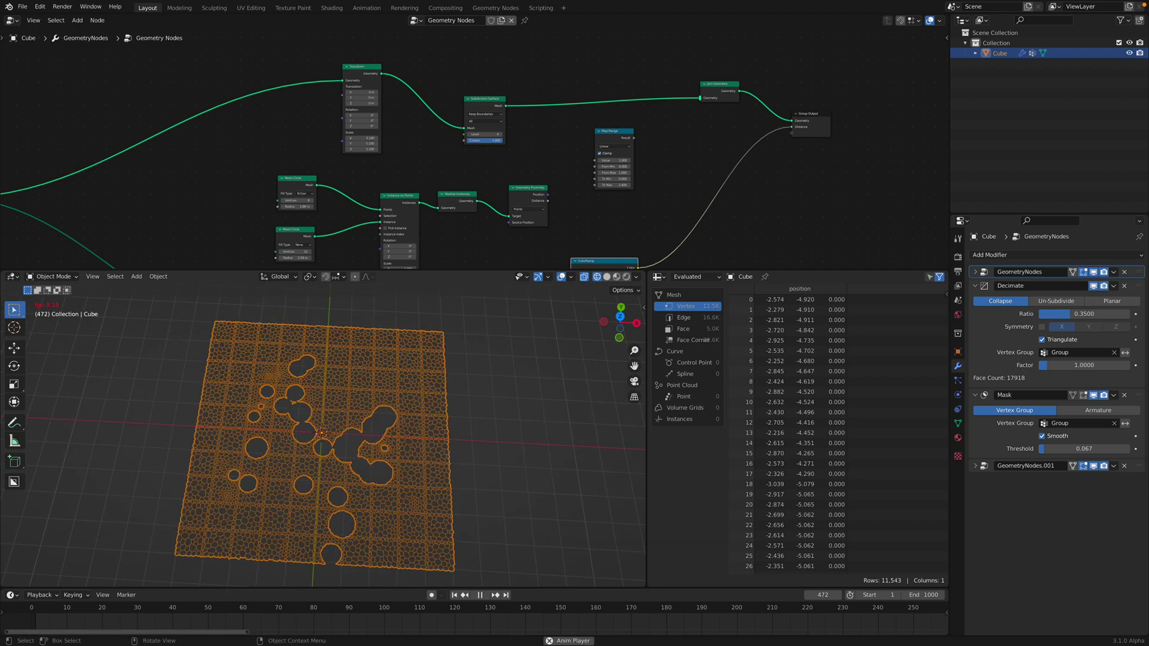
pyautogui.moveTo(319, 486); pyautogui.dragTo(400, 464, button='middle')
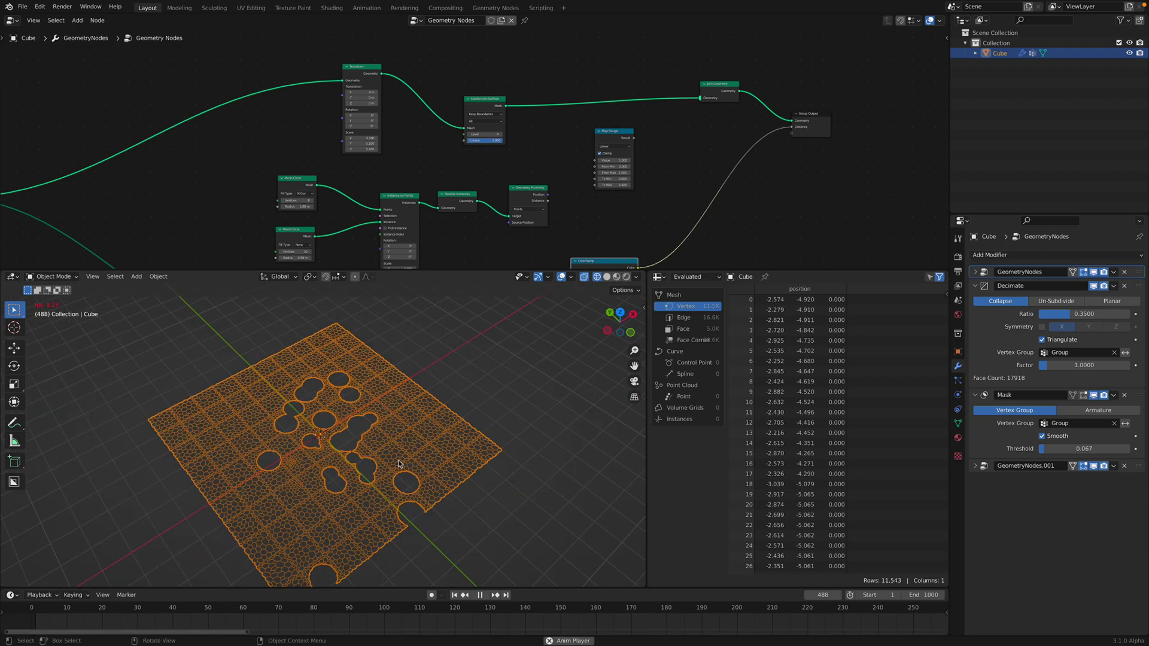